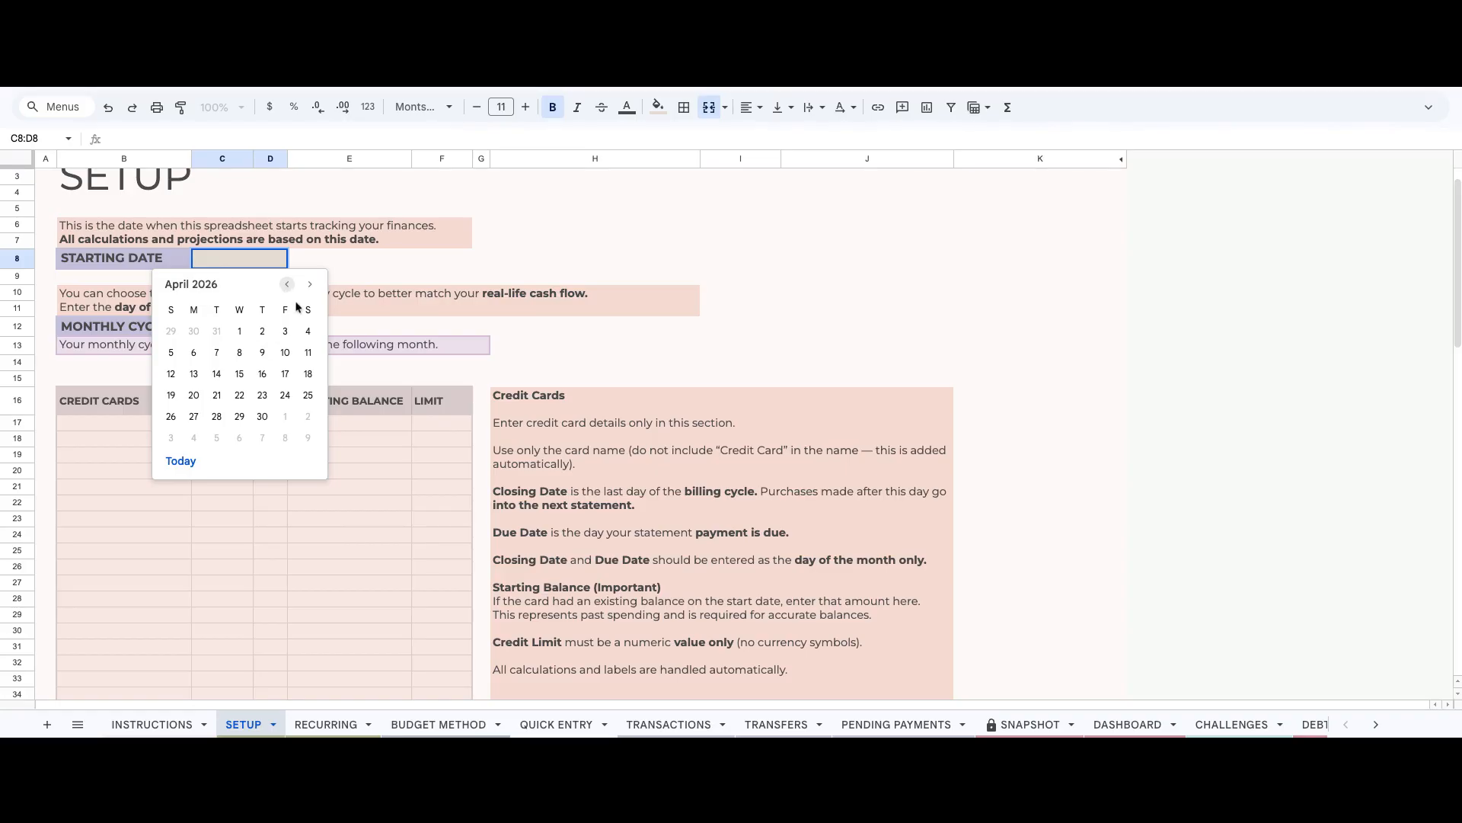
Set the starting date to 2-Mar-2026 and the monthly cycle start day to 20.
click(287, 284)
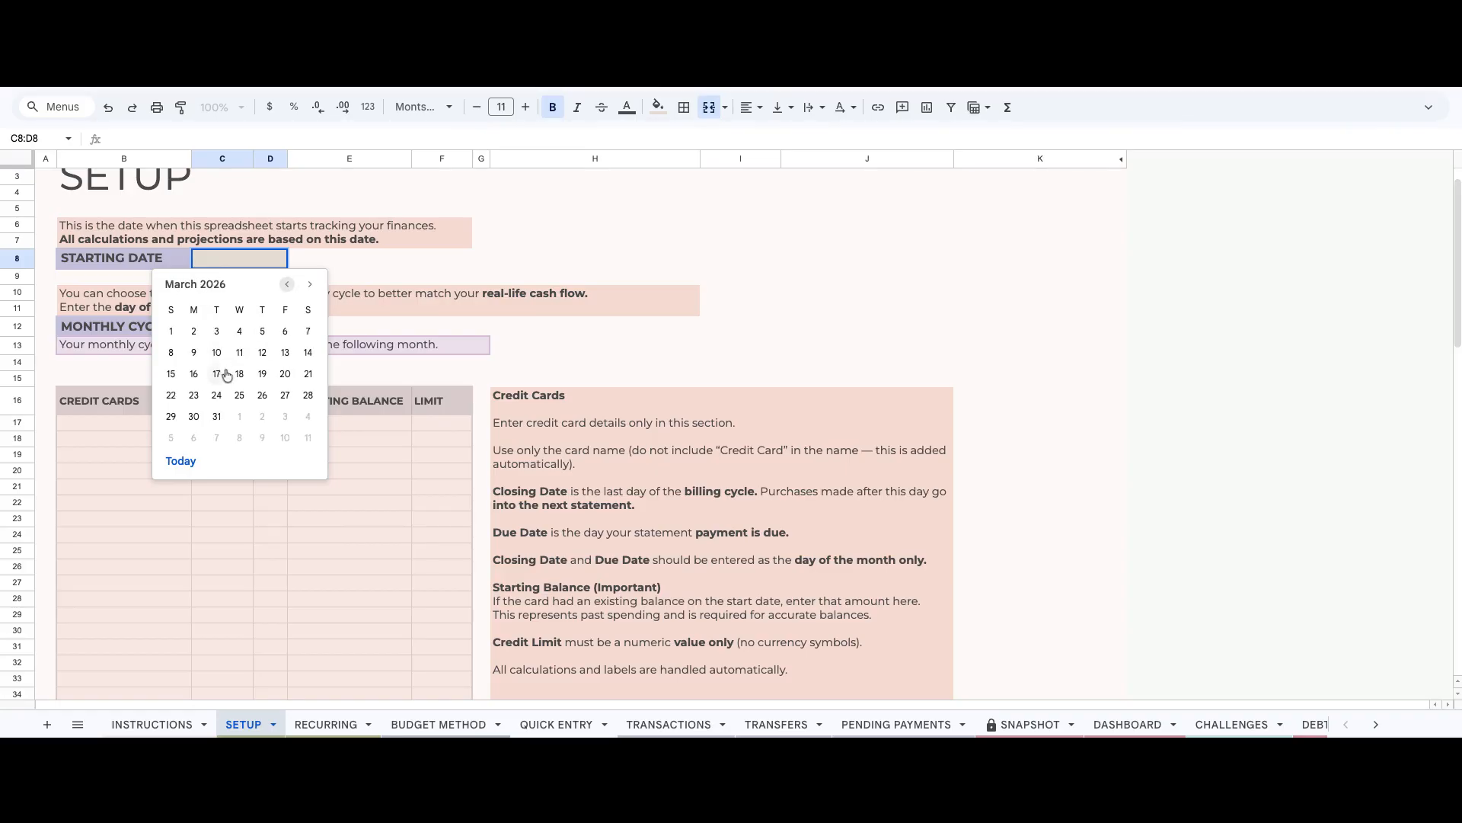
click(193, 331)
click(269, 326)
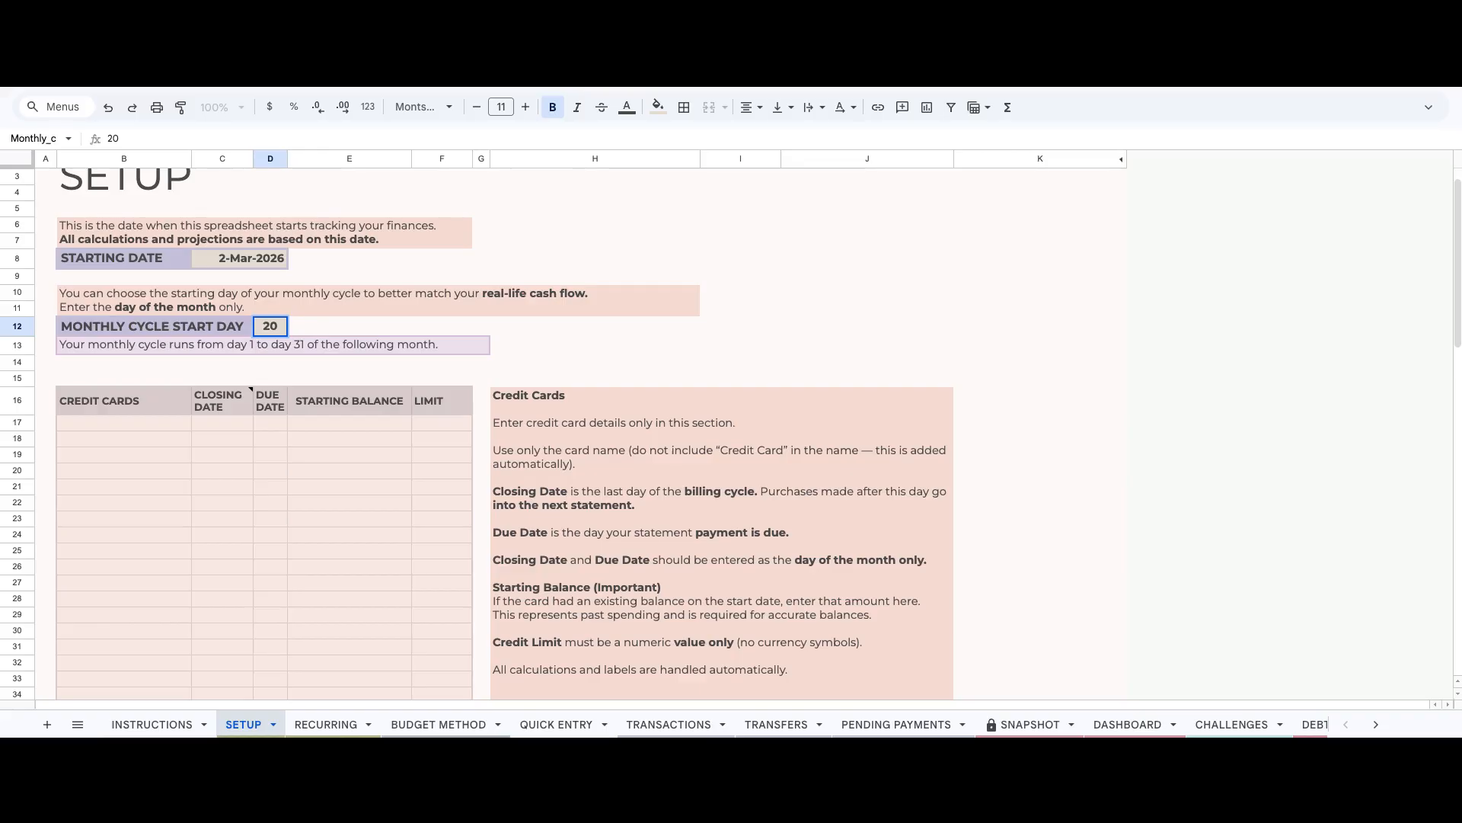
scroll(580, 432, down, 1)
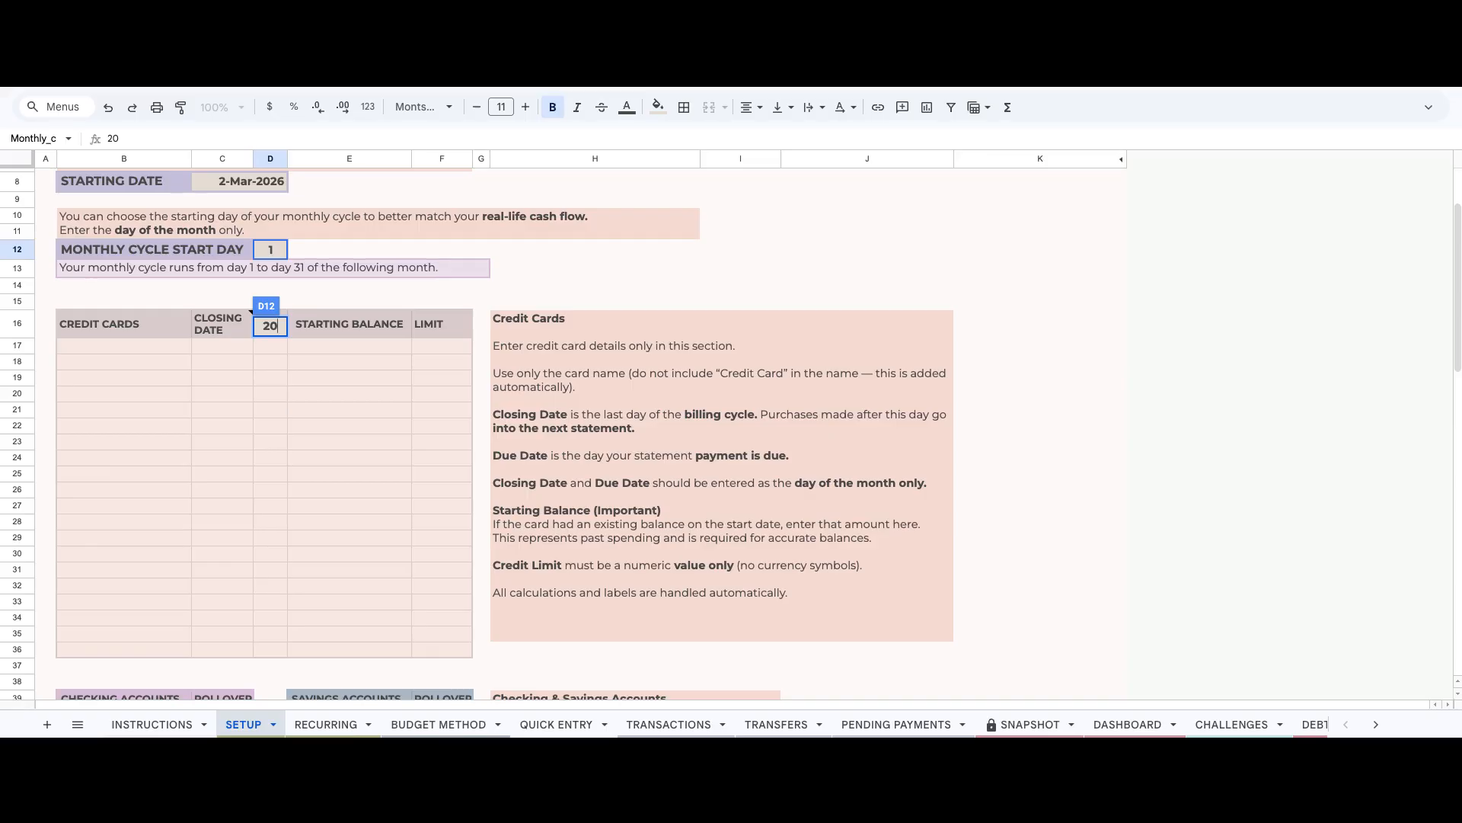
Enter Sapphire as the name of the first credit card in the credit cards table.
click(125, 346)
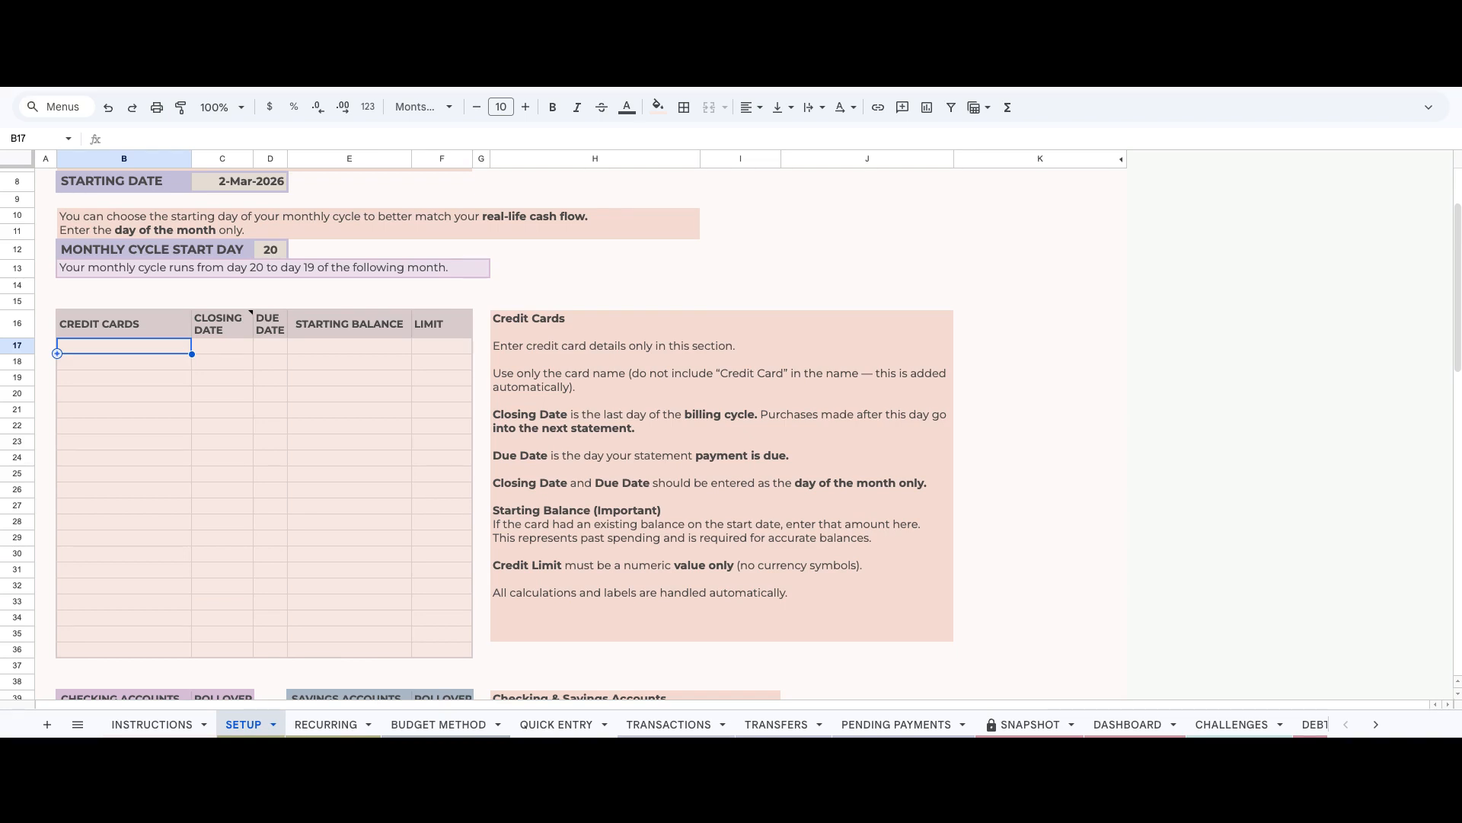
text(Sapphire)
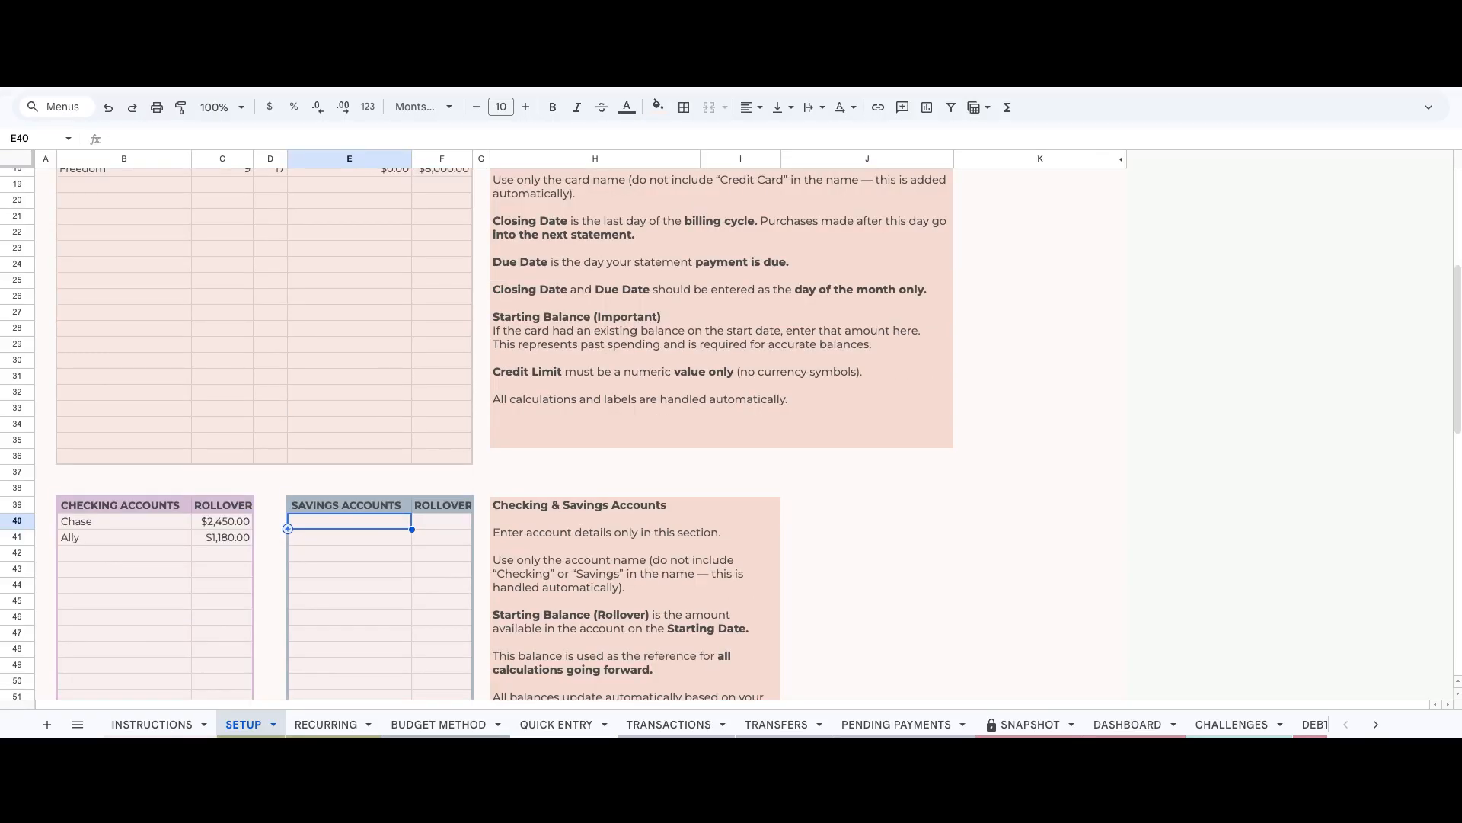
Add the savings accounts High-Yield Savings with an $8,500.00 rollover and Vacation Fund with $1,150.00.
text(High-Yield Savings	$8,500.00 Vacation Fund	$1,150.00)
key(Return)
click(372, 573)
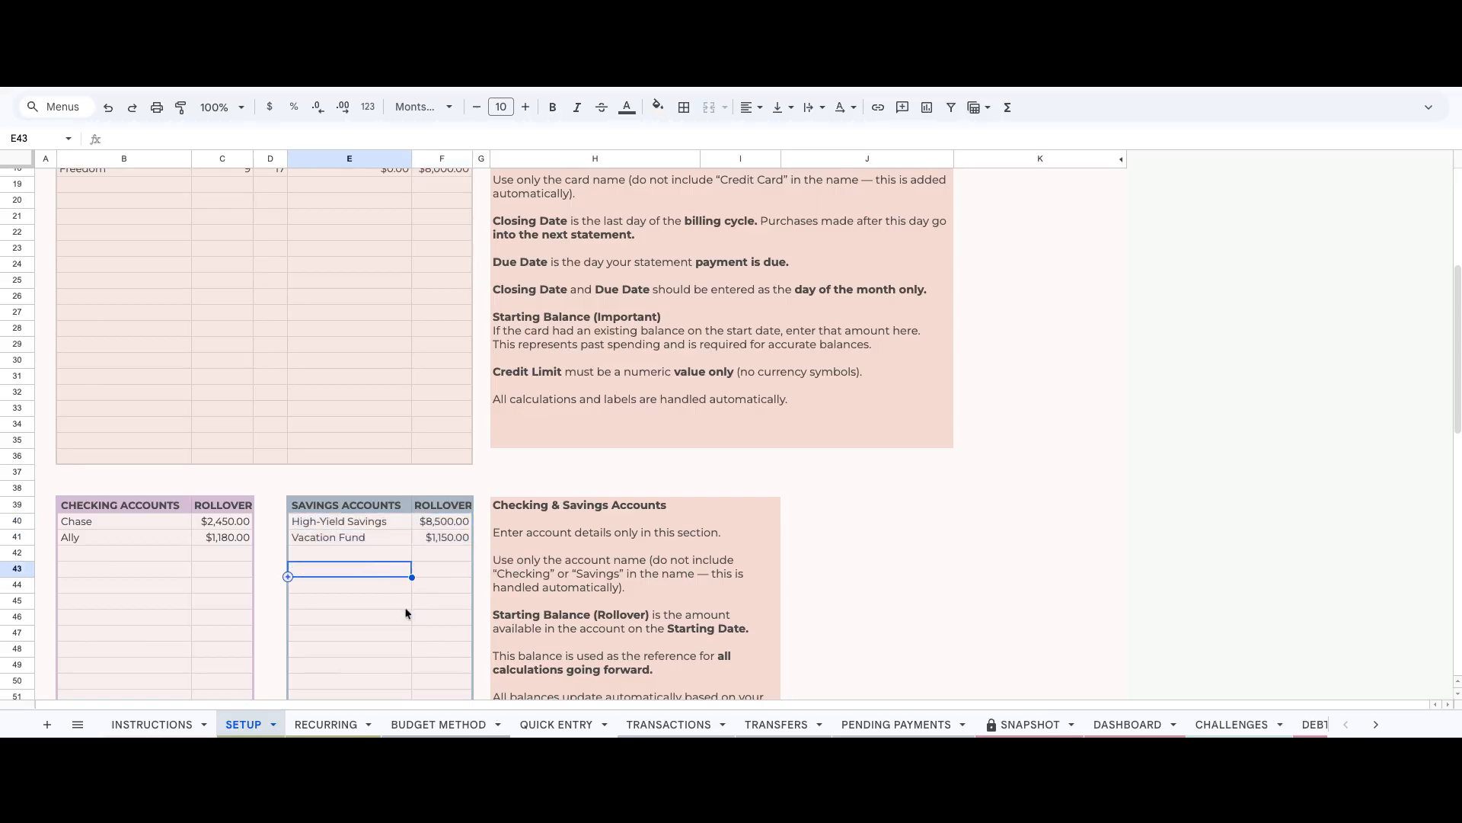
Add expense categories: Rent, Utilities, Groceries, Transport, Car & Gas, Insurance, Healthcare, Dining Out, Coffee Shops, Entertainment, Shopping, Subscriptions, Travel, Fitness, Gifts, Personal Care, Education, Fees.
scroll(404, 607, down, 3)
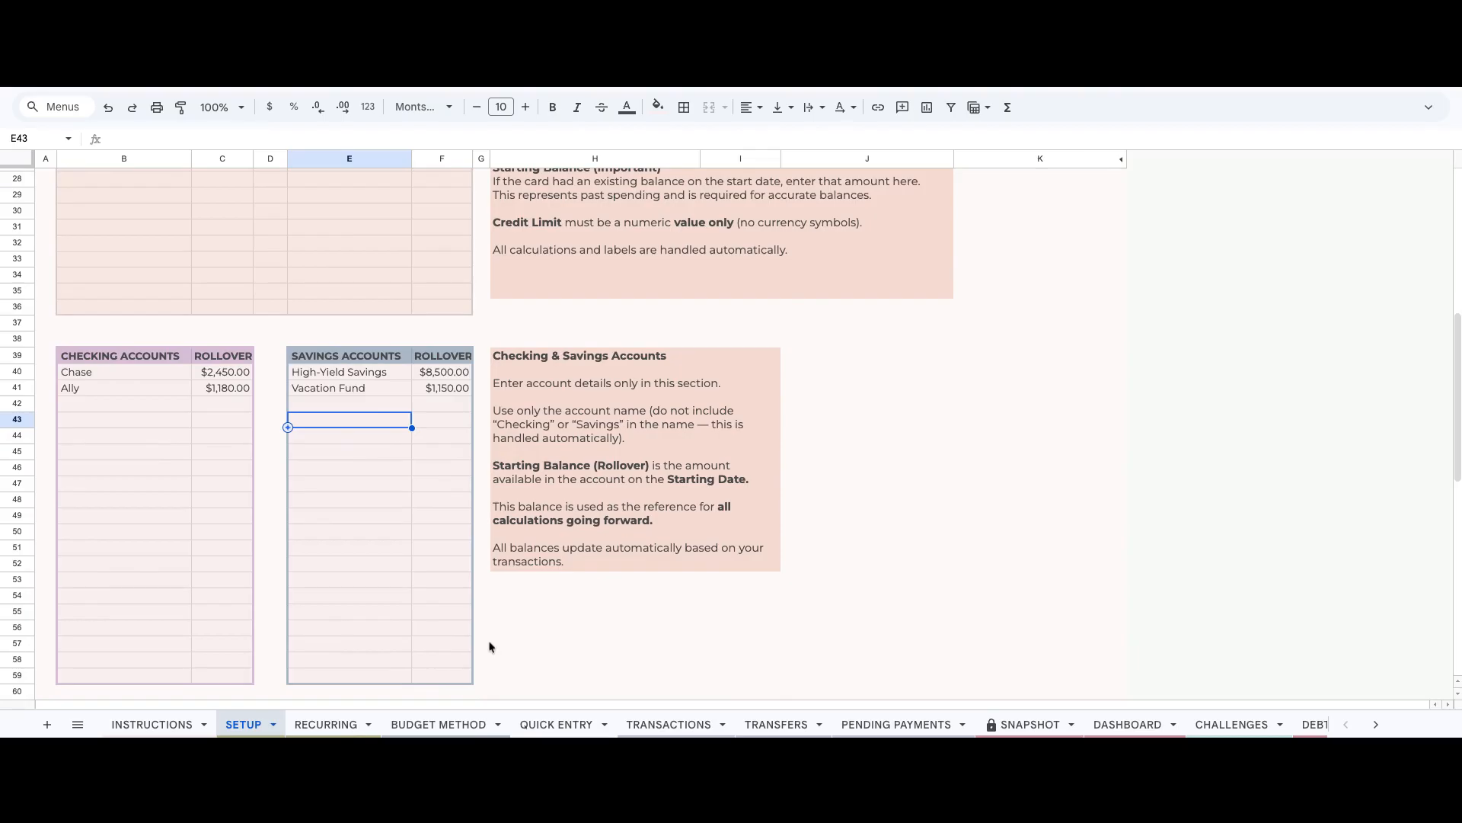
scroll(382, 572, down, 10)
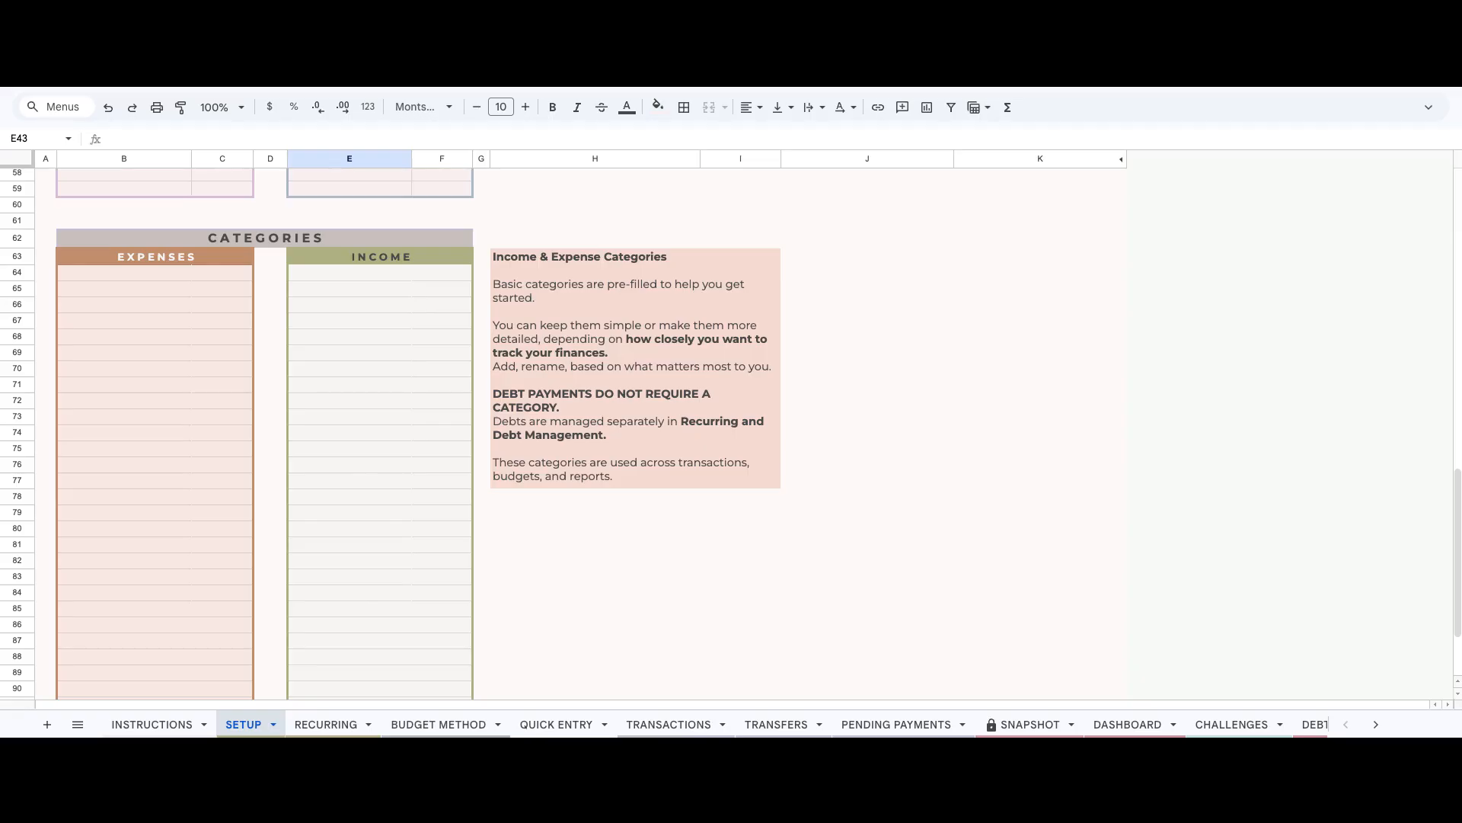
click(168, 277)
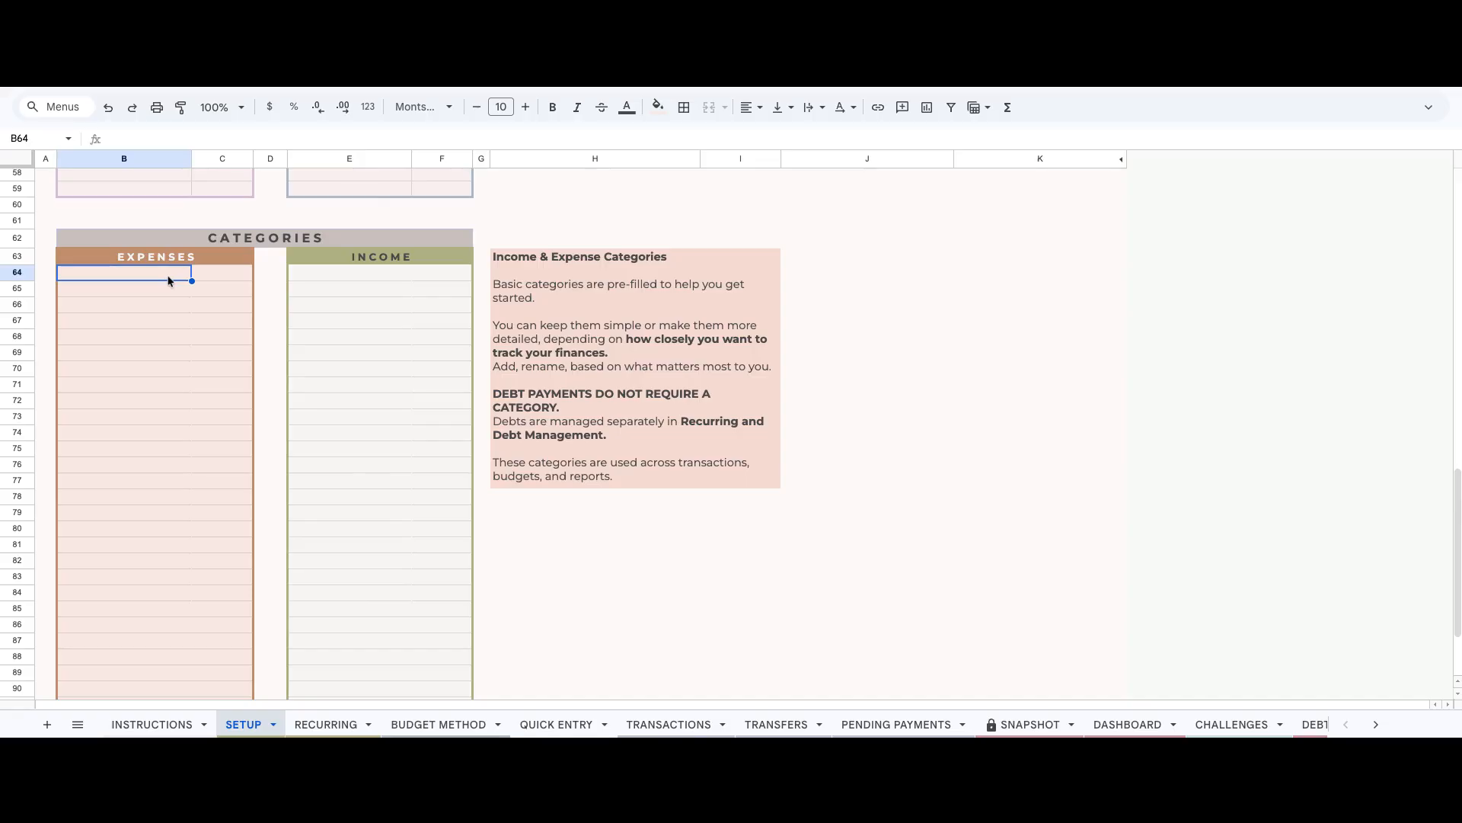
text(Rent Utilities Groceries Transport Car & Gas Insurance Healthcare Dining Out Coffee Shops Entertainment Shopping Subscriptions Travel Fitness Gifts Personal Care Education Fees)
scroll(169, 277, up, 1)
scroll(168, 277, down, 1)
scroll(168, 277, up, 1)
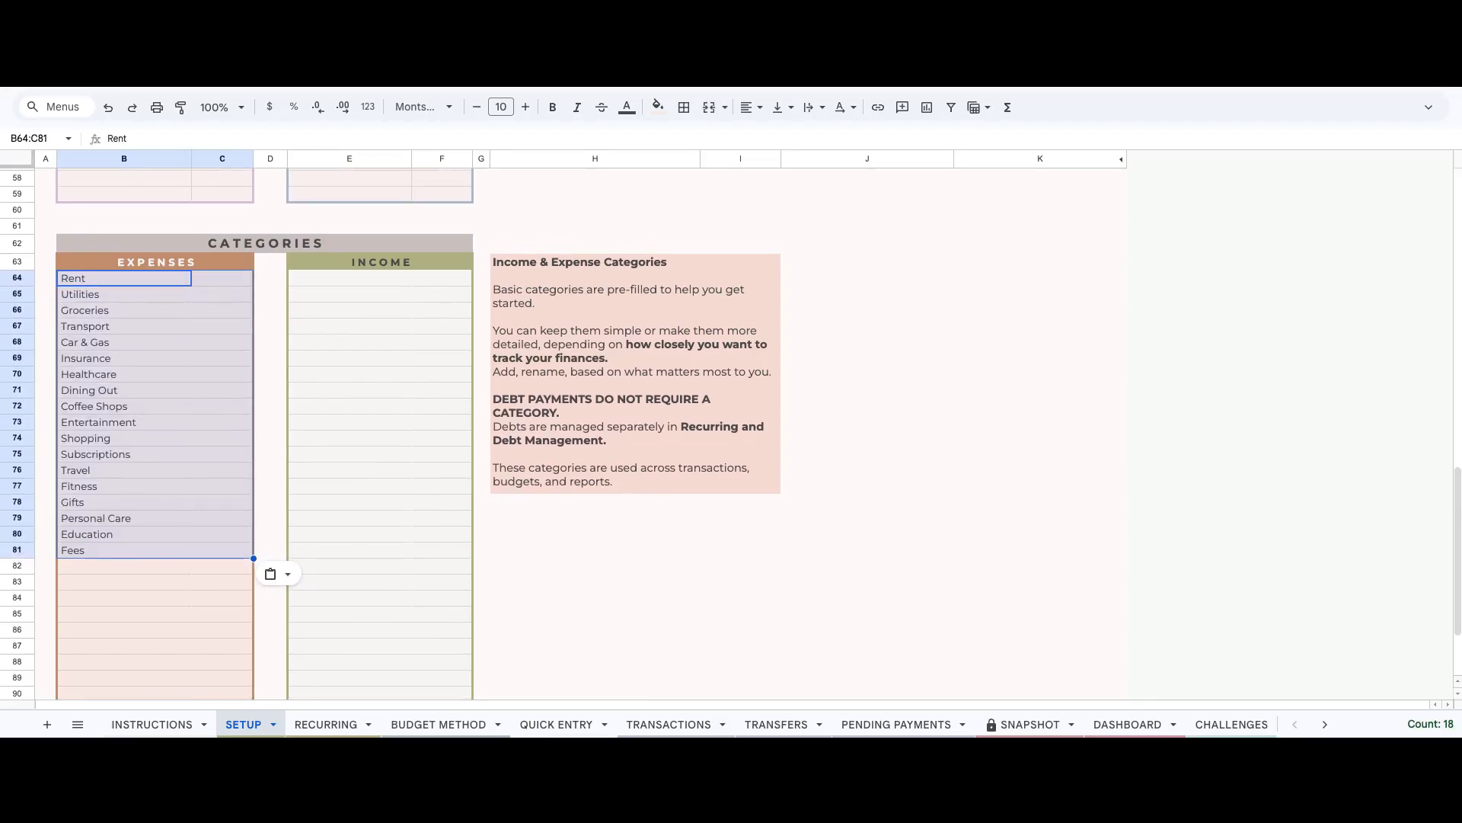
Fill in the income categories Salary, Freelance, Side Hustle, Interest, Cash Back and Gifts Received.
click(414, 284)
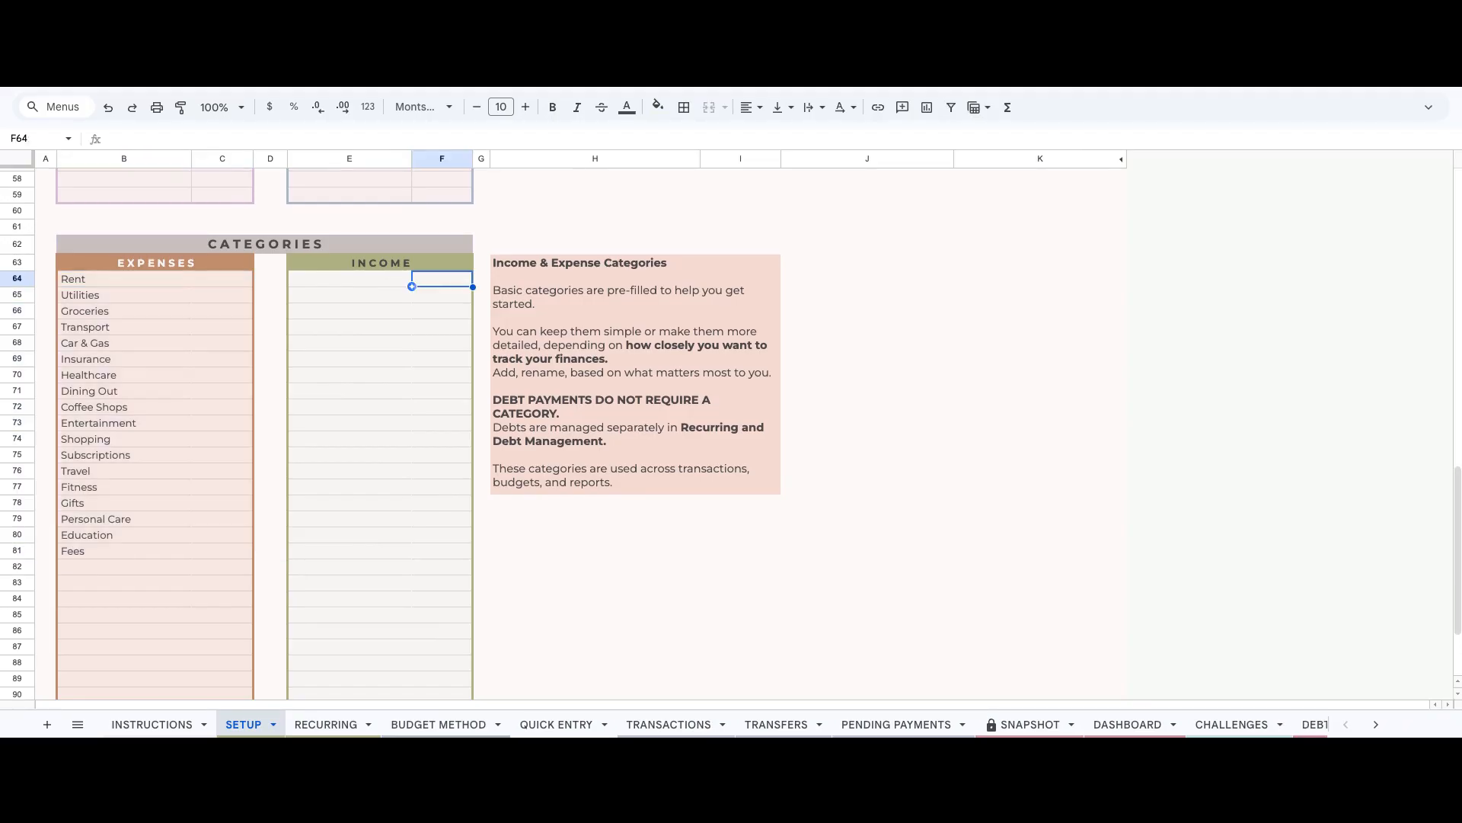
click(342, 284)
text(Salary Freelance Side Hustle Interest Cash Back Gifts Received)
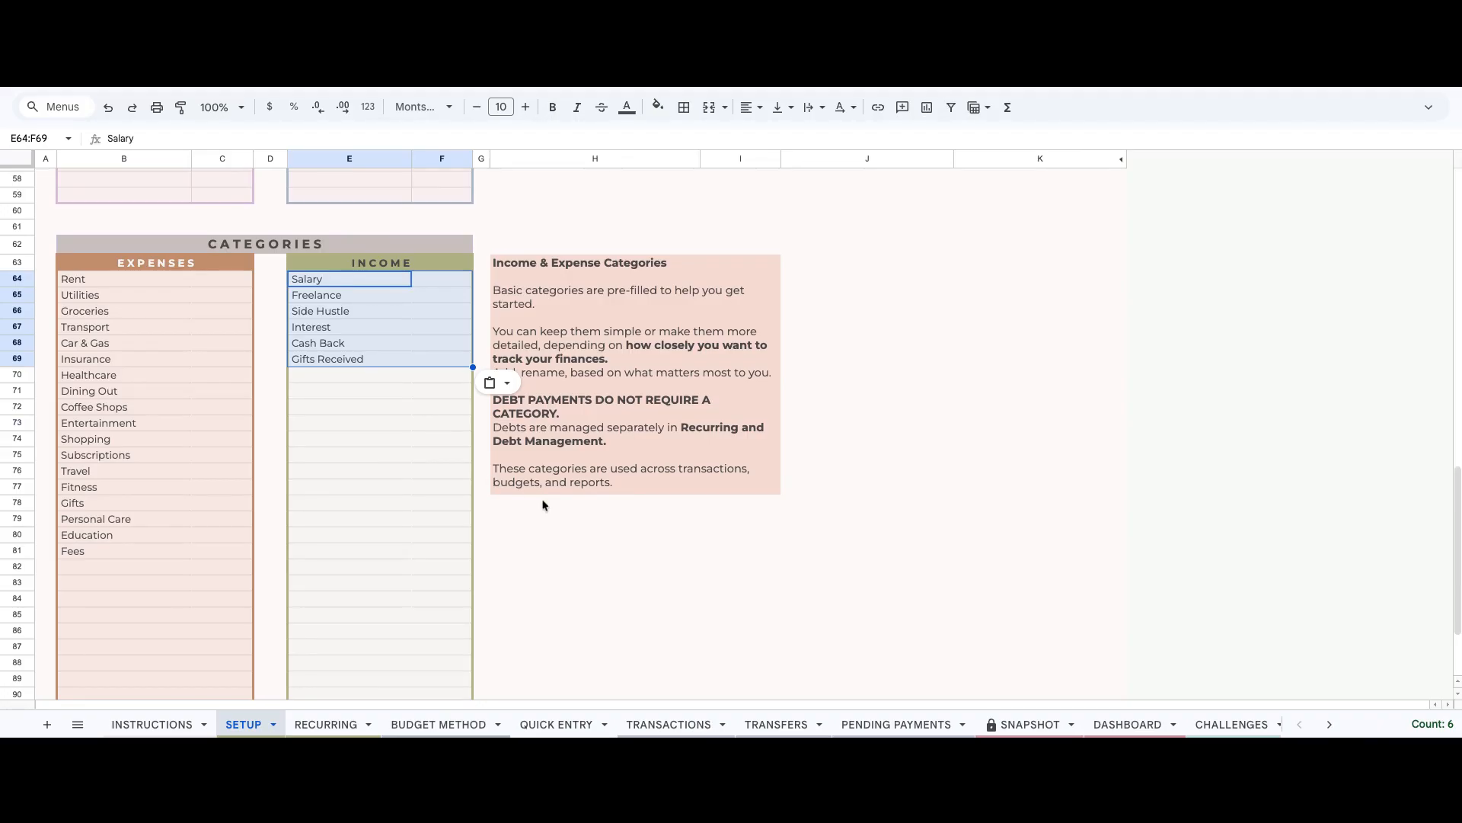
click(531, 629)
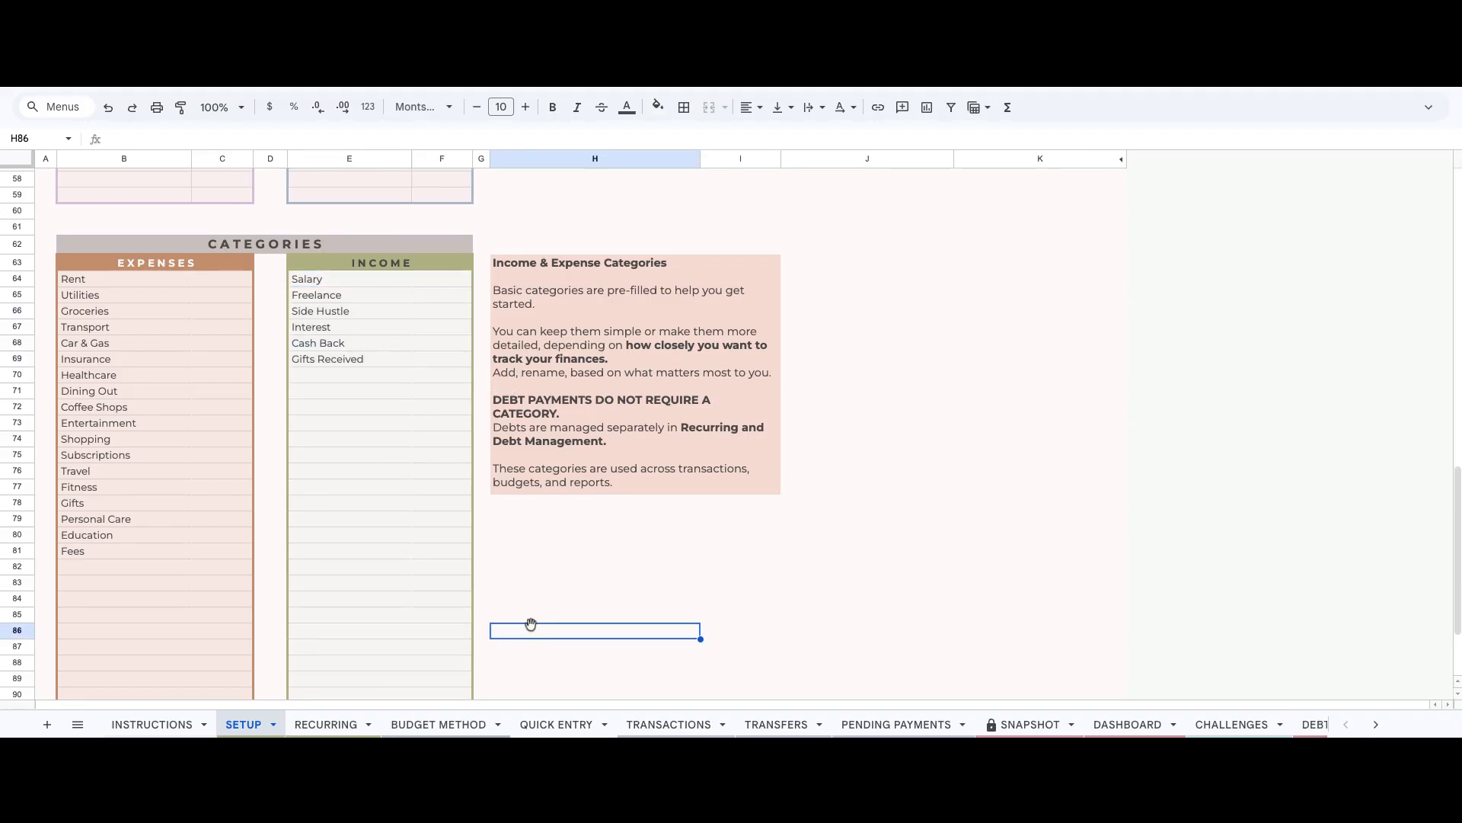
On the RECURRING sheet, fill in the Paycheck — Acme Corp income with amount $4,250.00, Monthly frequency and automatic payment YES.
click(332, 727)
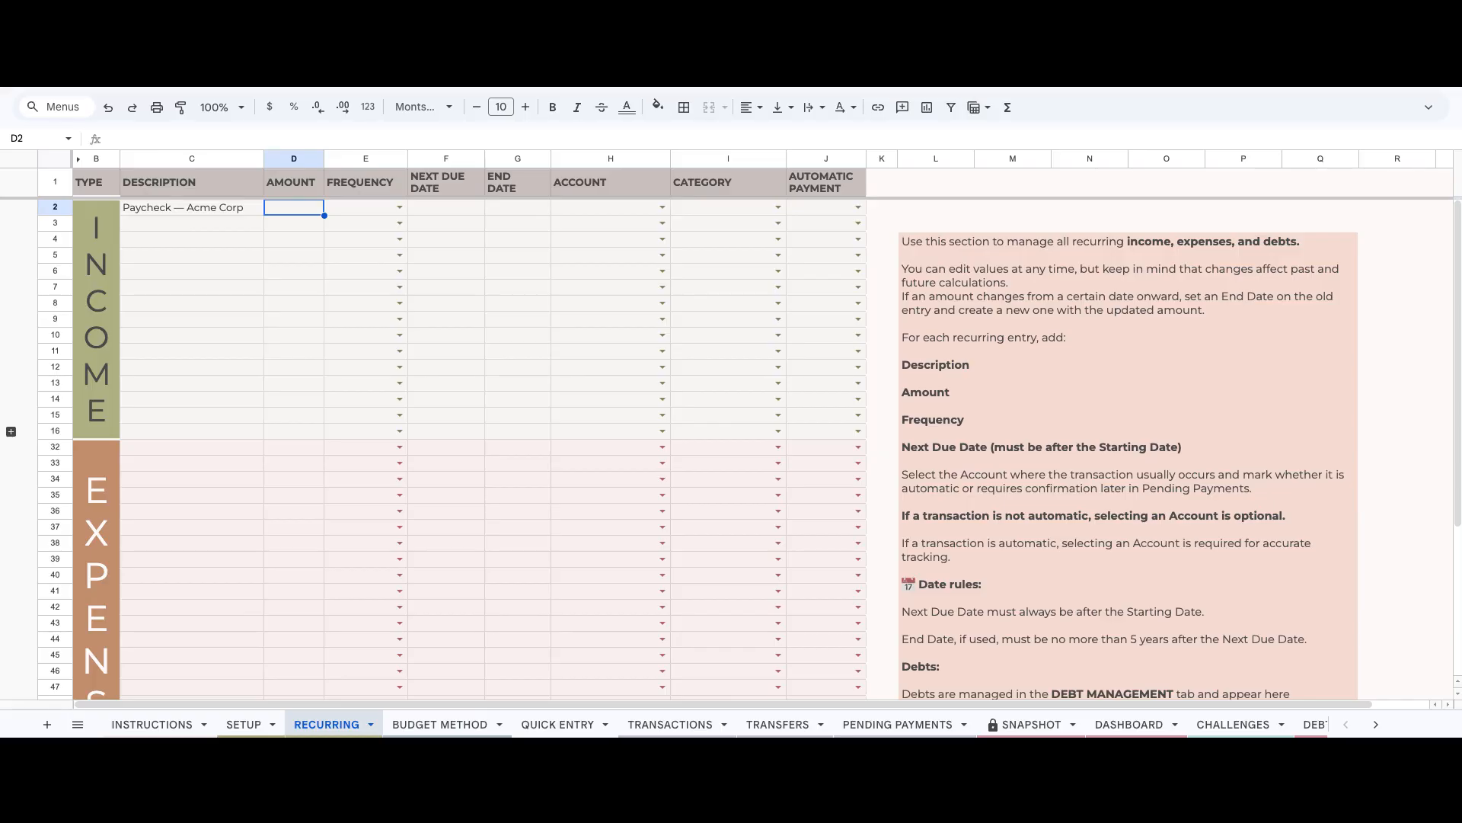
text($4,250.00)
key(Tab)
click(393, 208)
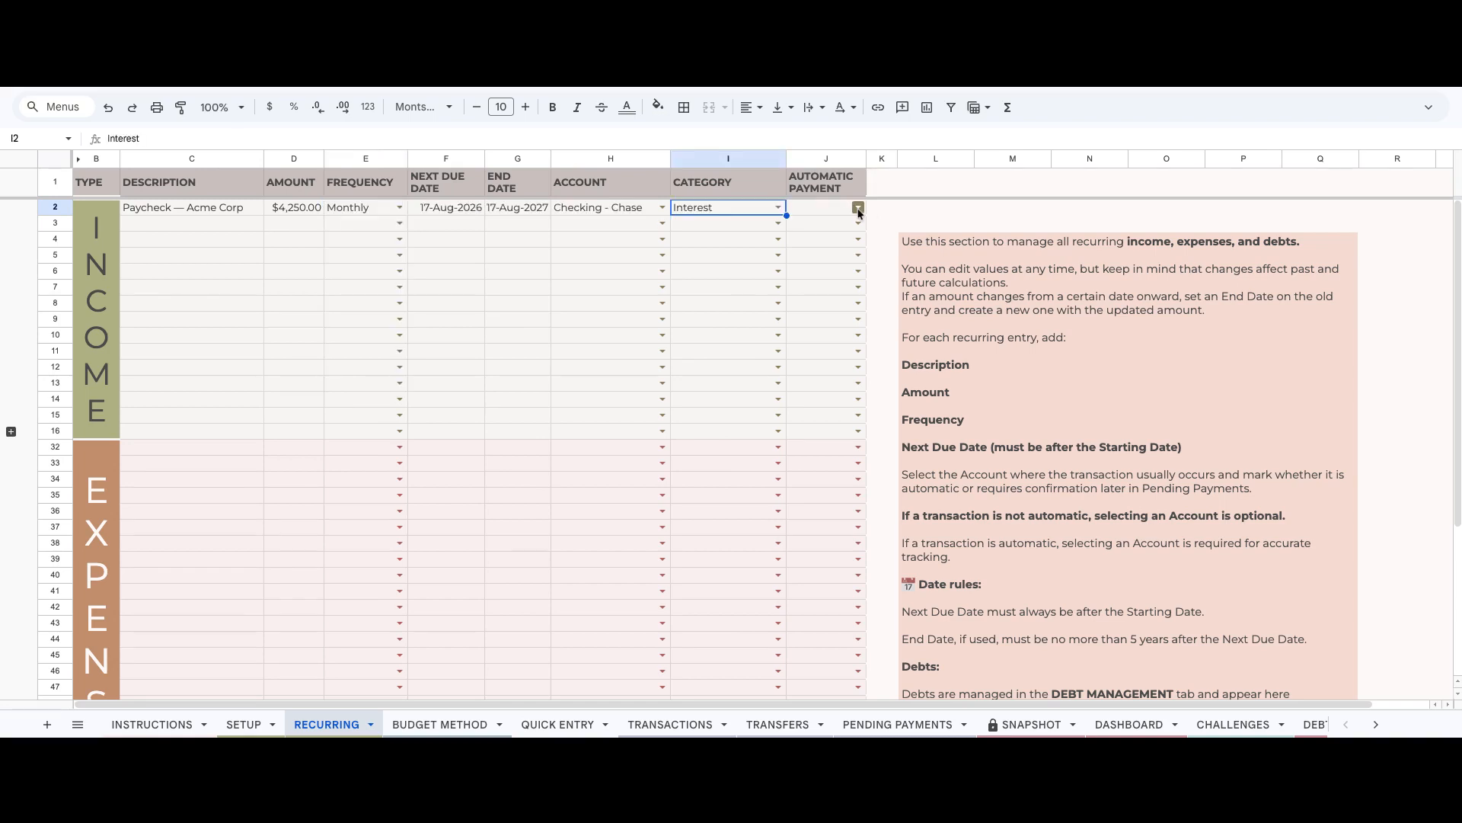
click(857, 207)
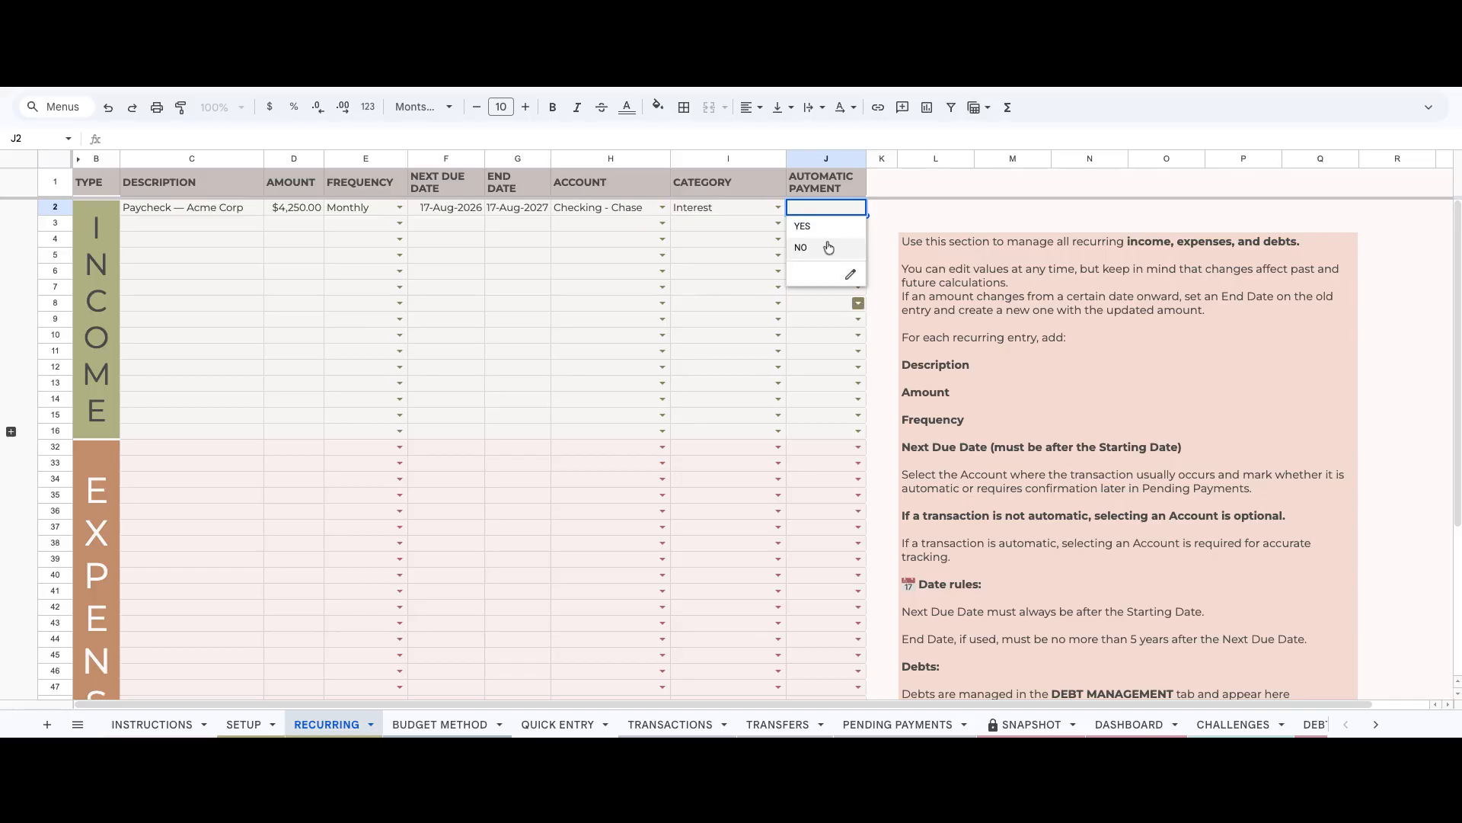
click(825, 231)
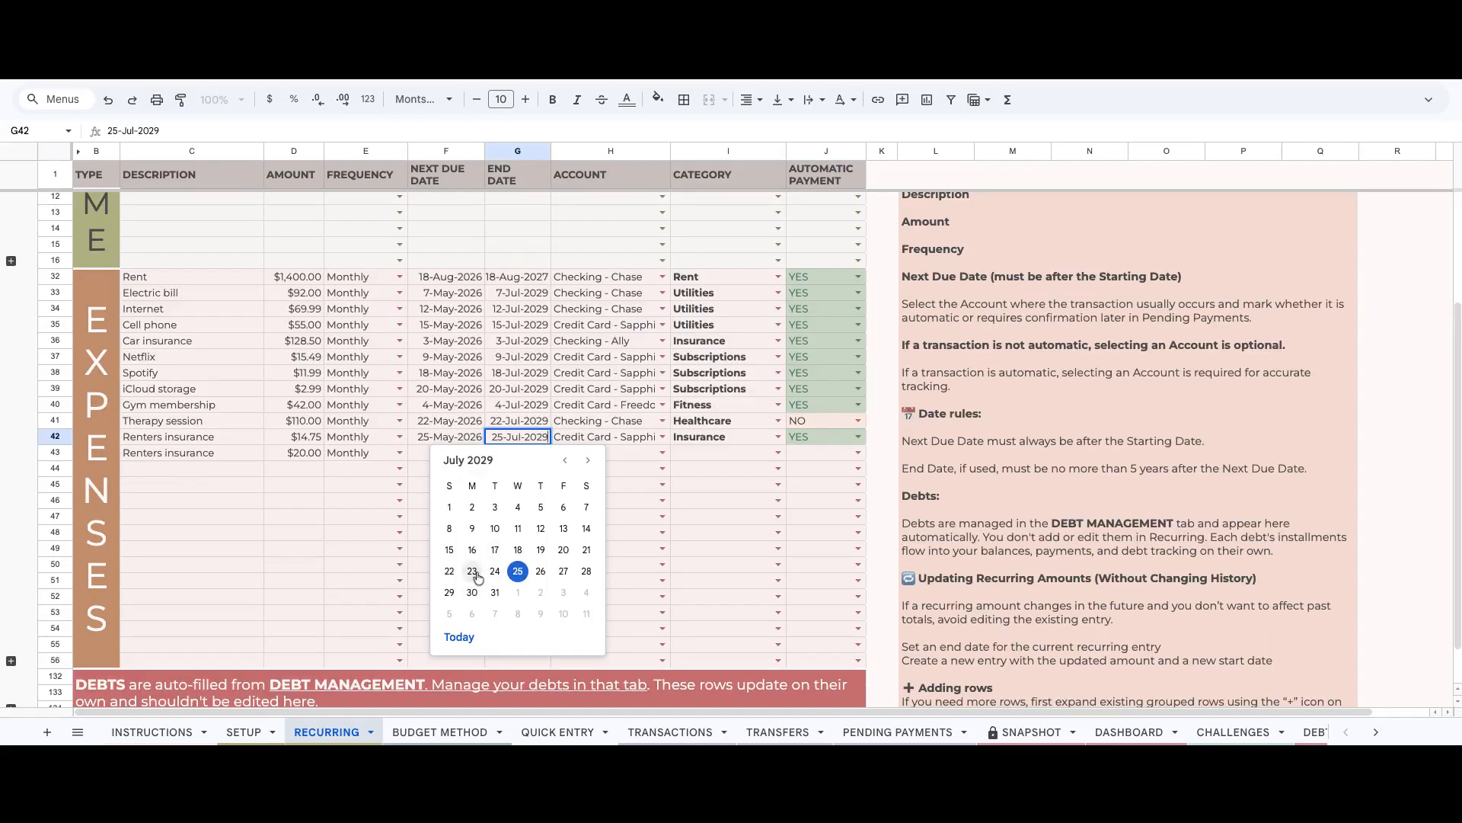
End the $14.75 Renters insurance on 23-Jul-2029, and give the $20.00 entry next due date 21-Aug-2029 and end date 22-Aug-2029.
click(479, 579)
click(481, 454)
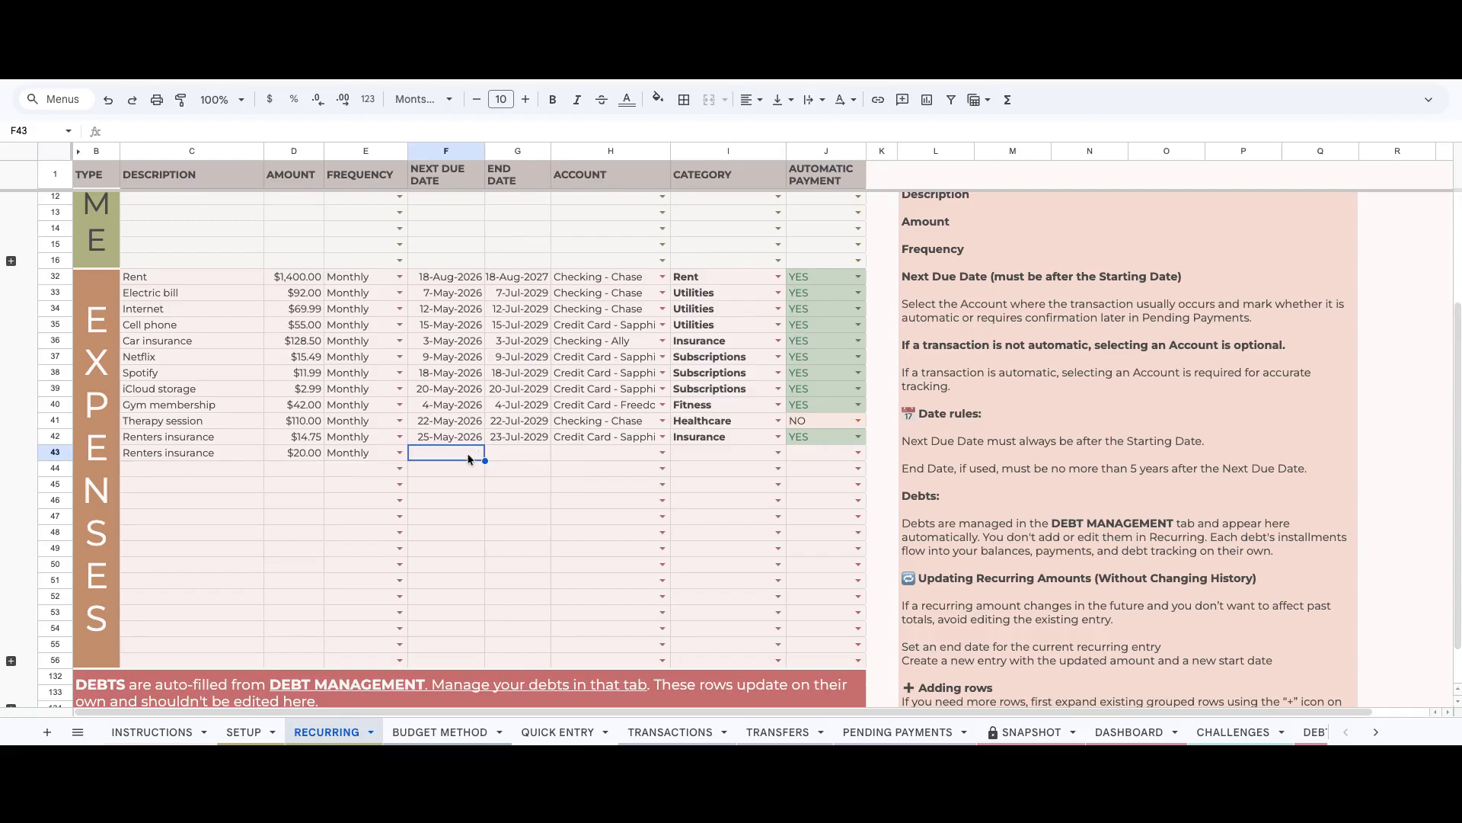
double_click(469, 459)
click(516, 476)
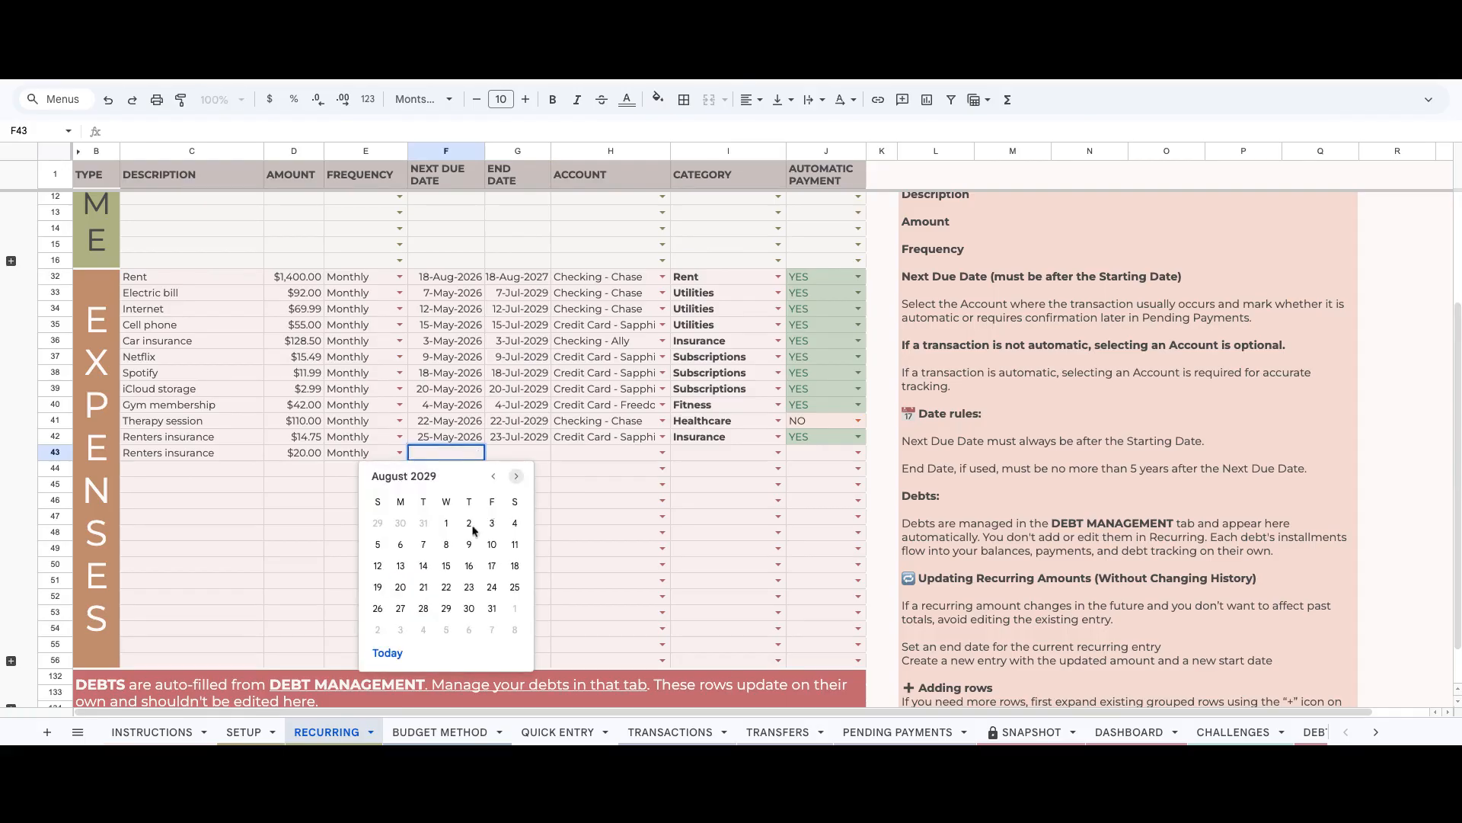
click(421, 594)
double_click(516, 454)
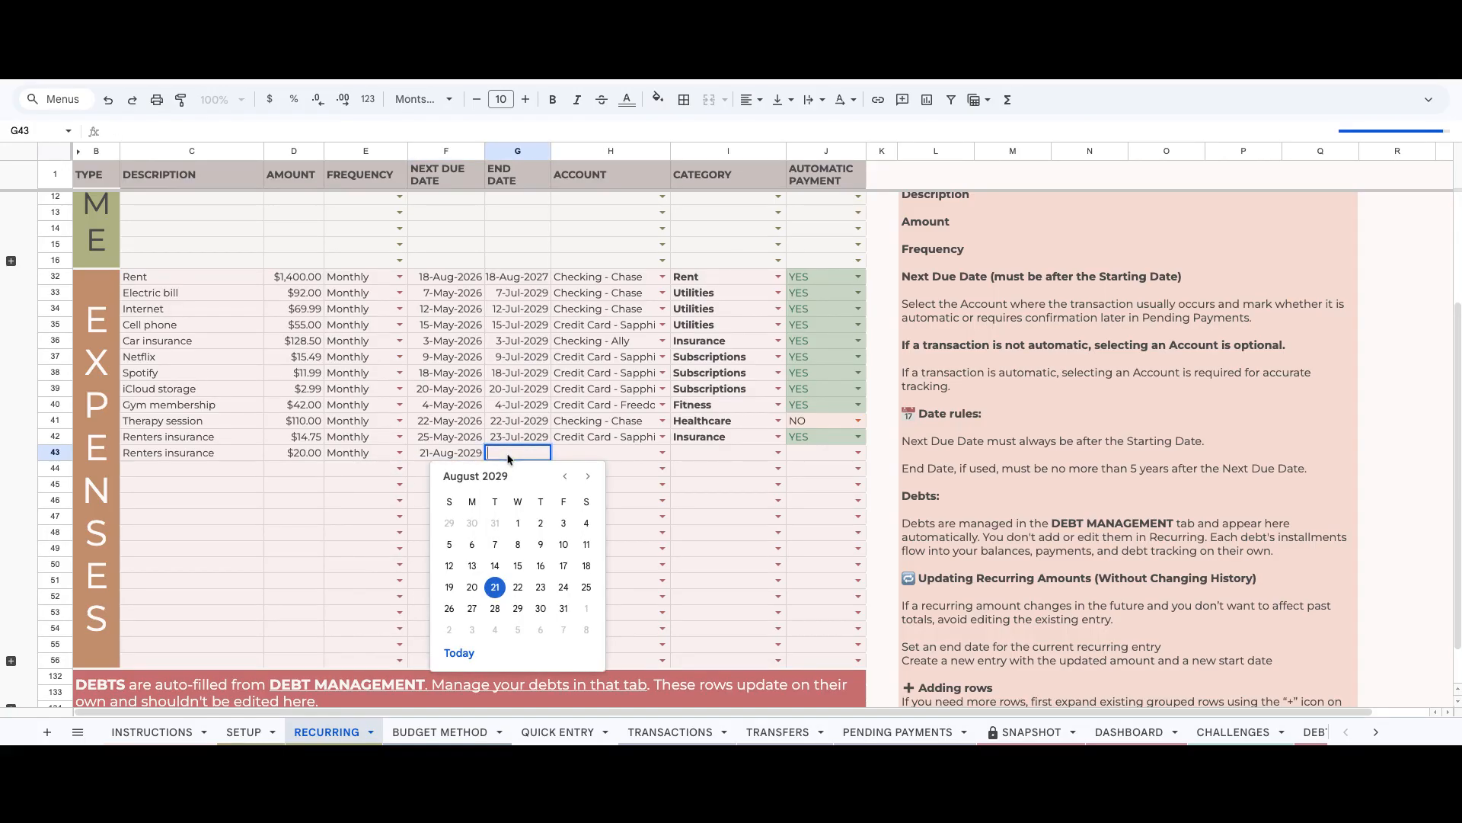
click(518, 586)
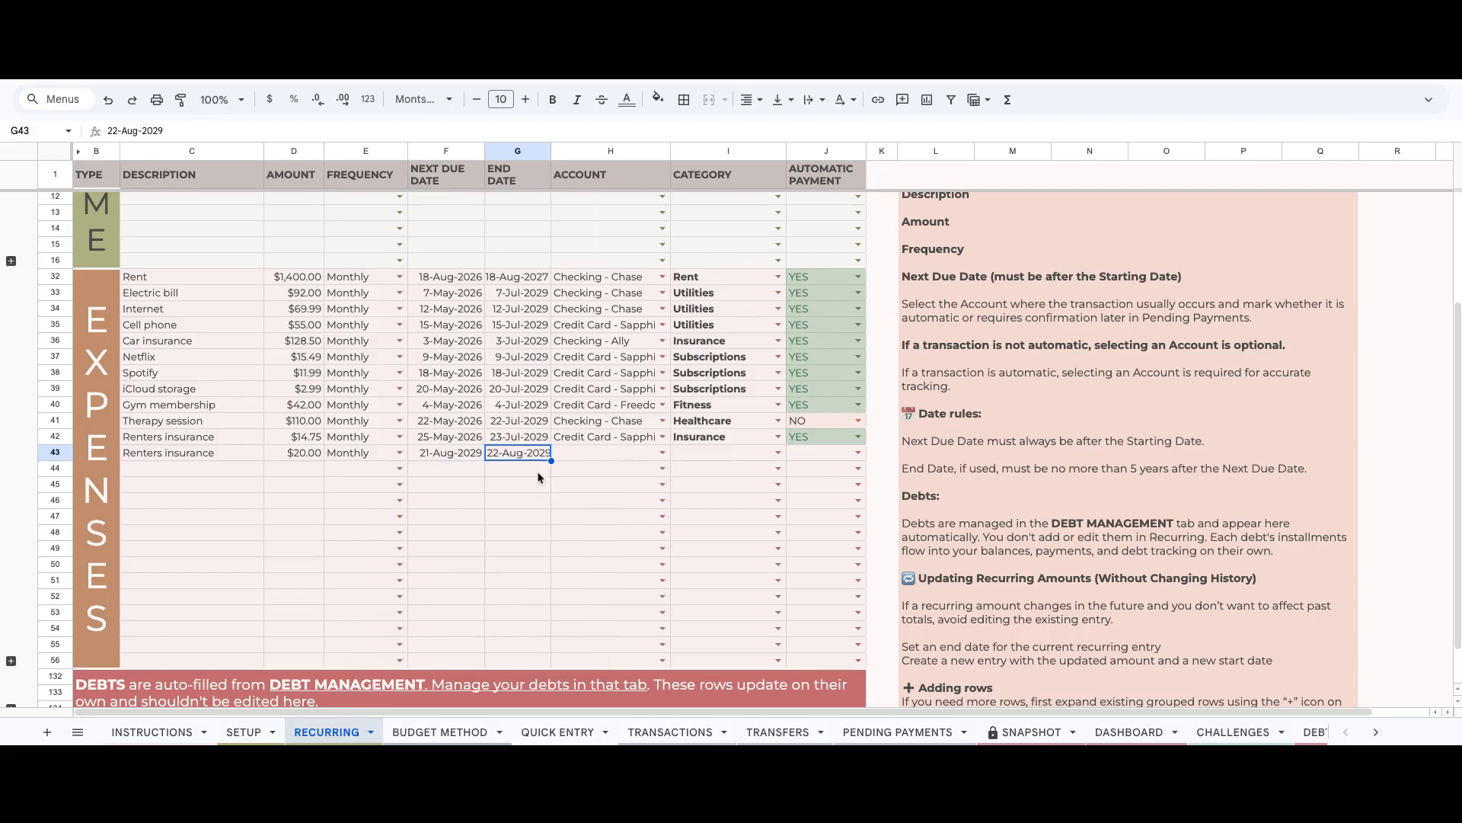
double_click(442, 456)
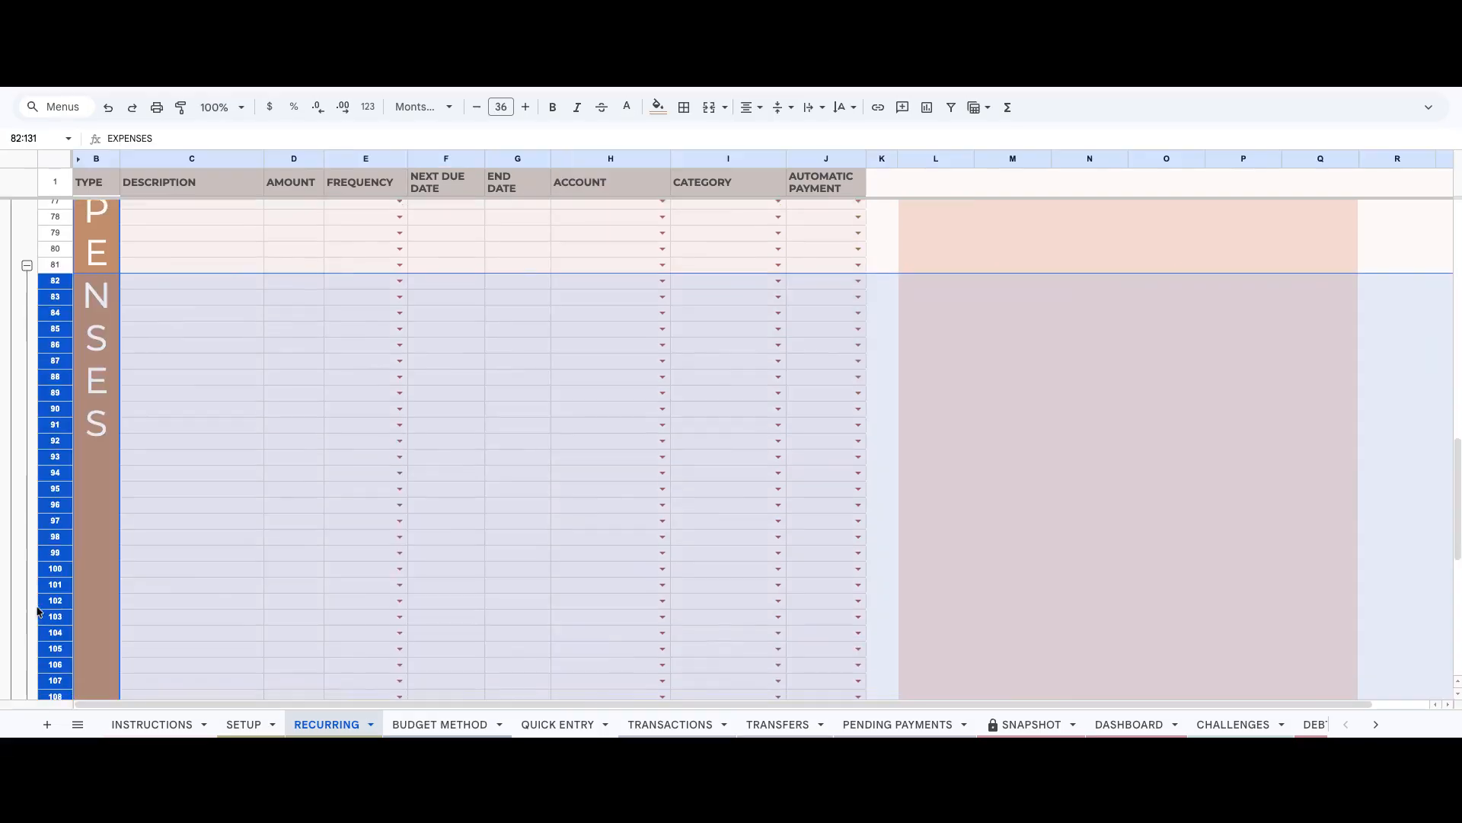
Collapse the group of extra expense rows and select the DEBTS note below the expenses.
scroll(38, 611, down, 5)
scroll(38, 611, up, 6)
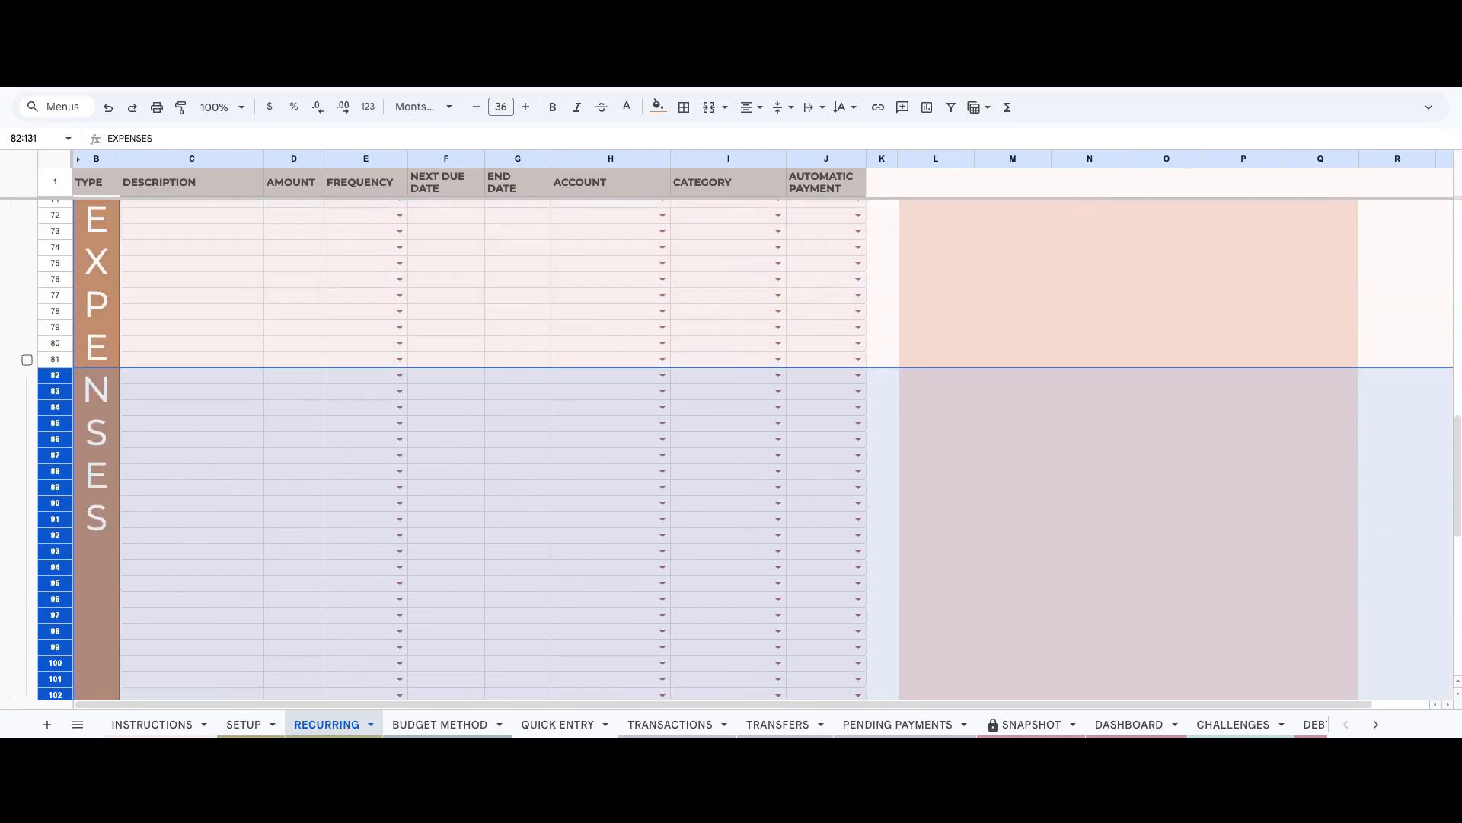
click(26, 366)
scroll(26, 366, up, 5)
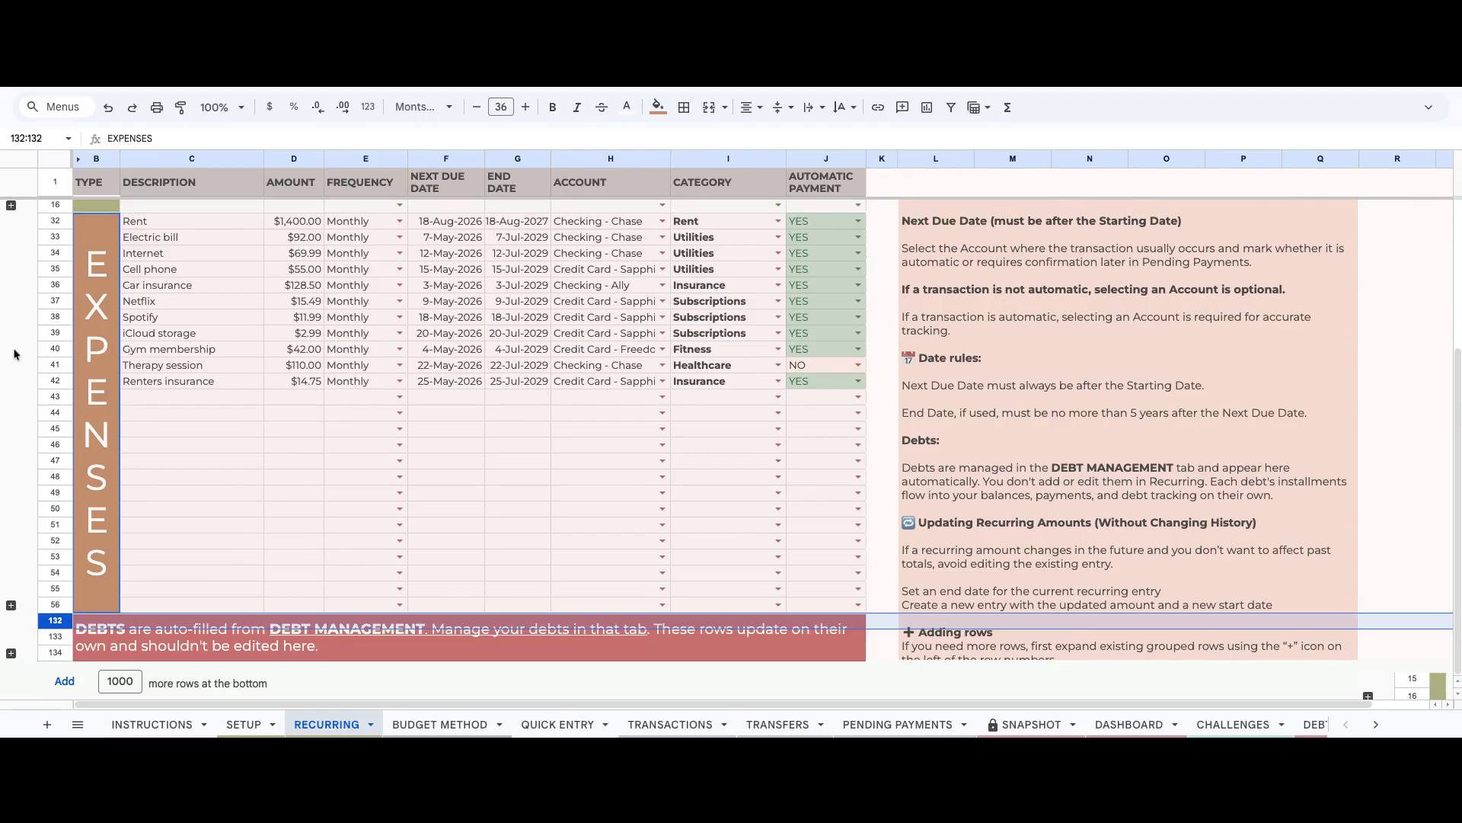
click(346, 636)
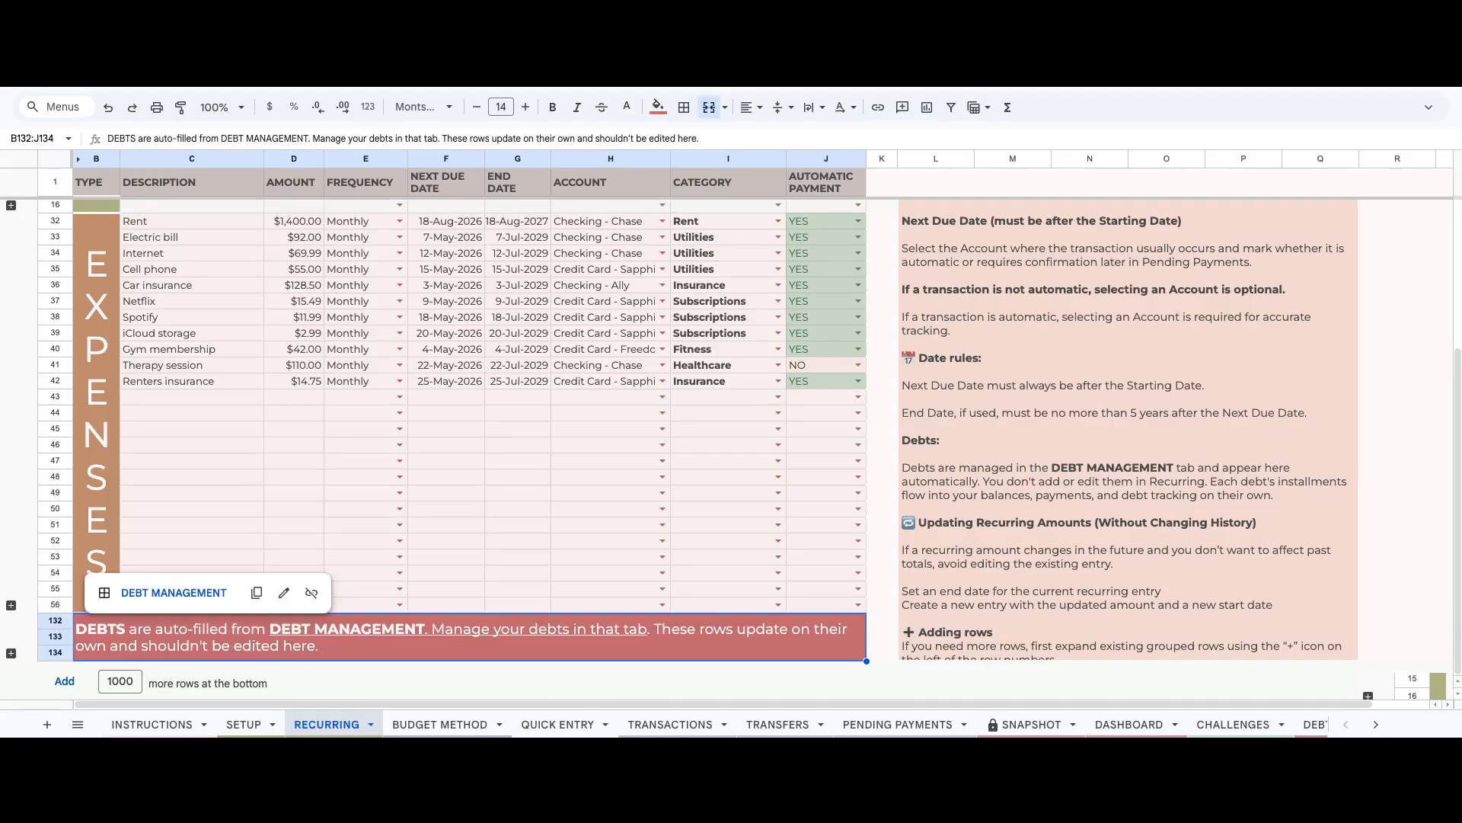
Choose 50/30/20 as the budget strategy on the BUDGET METHOD sheet.
click(458, 722)
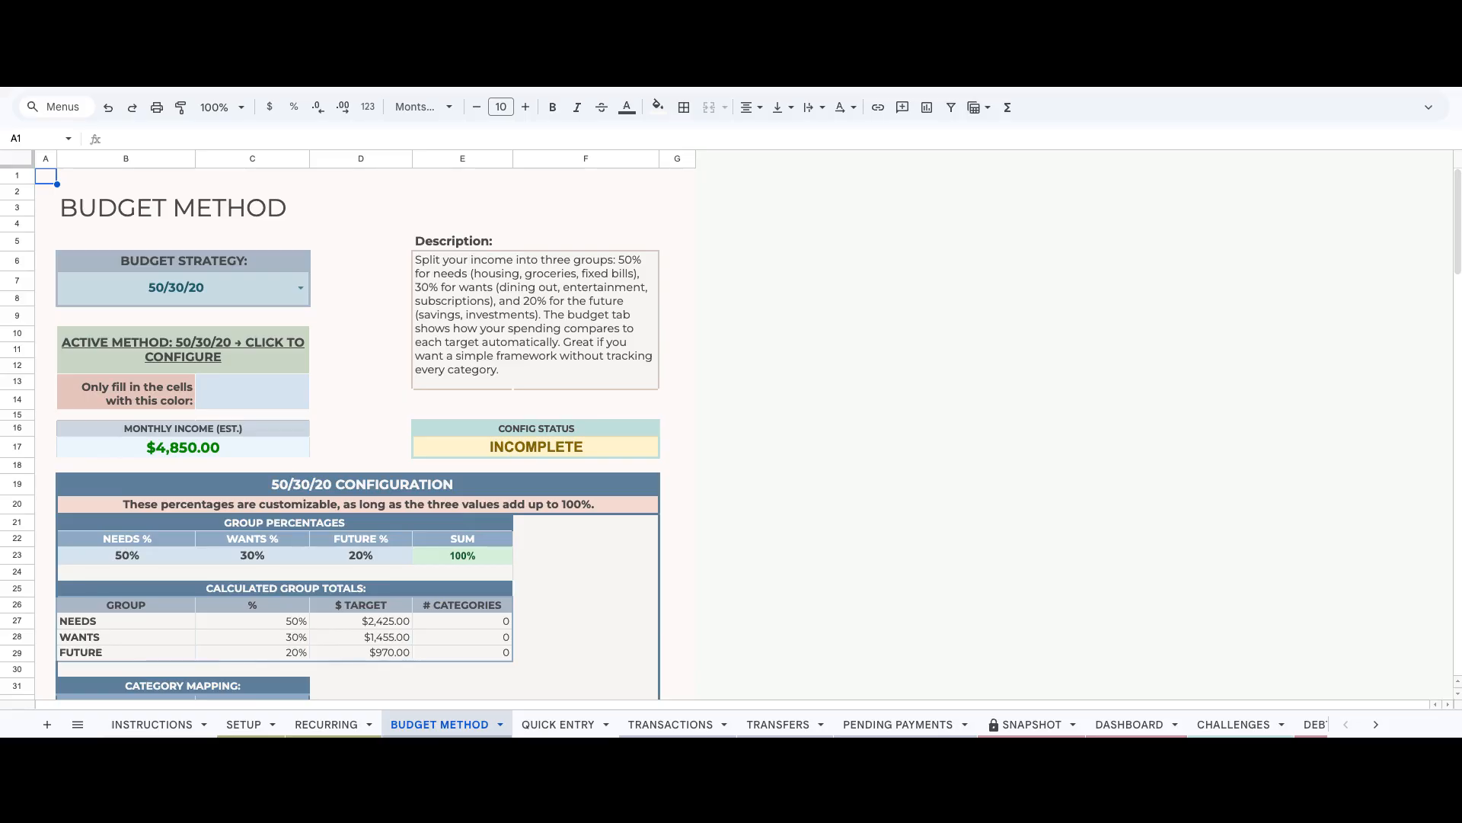
click(231, 295)
click(297, 291)
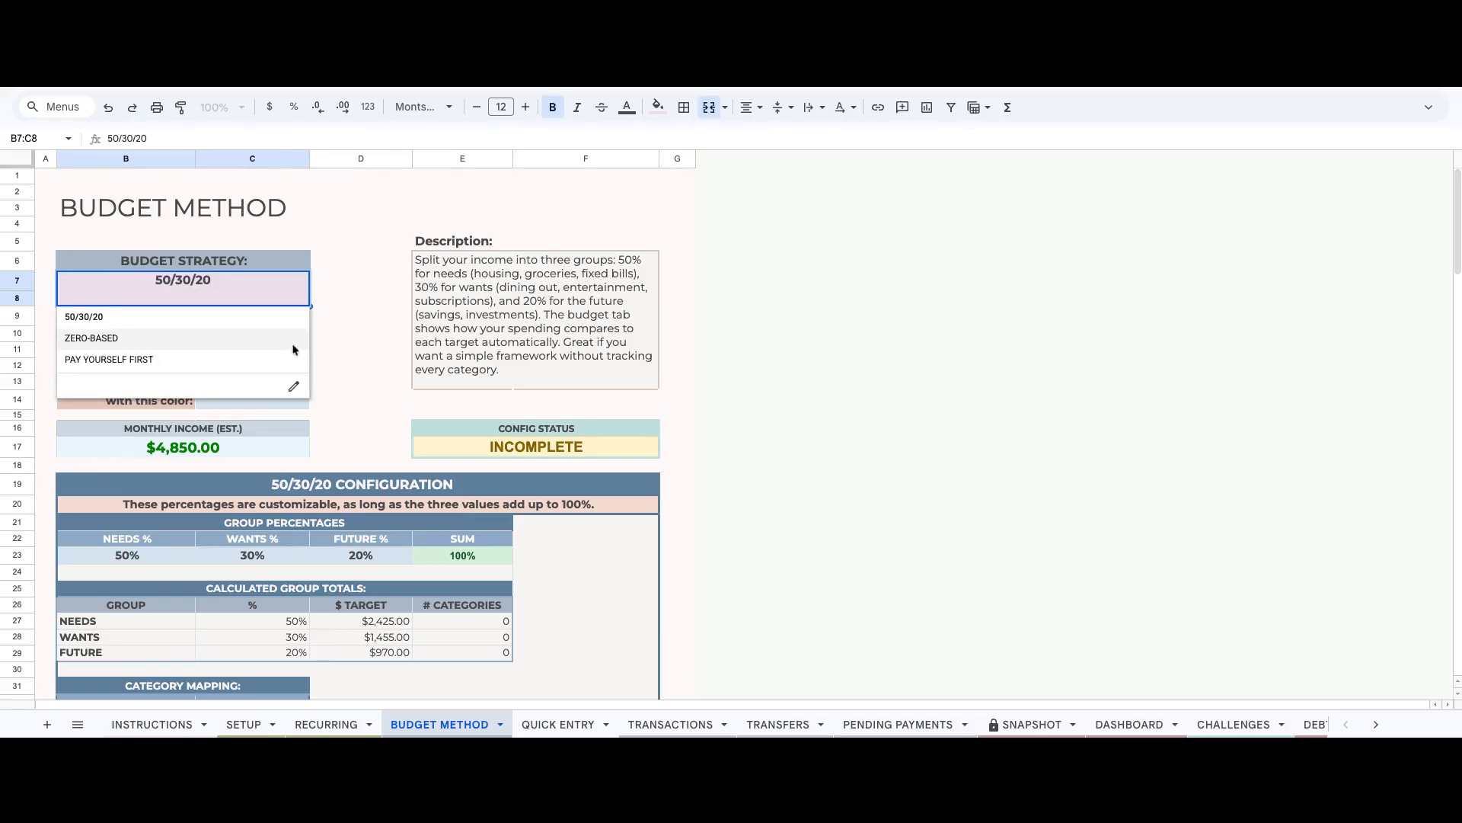
click(230, 319)
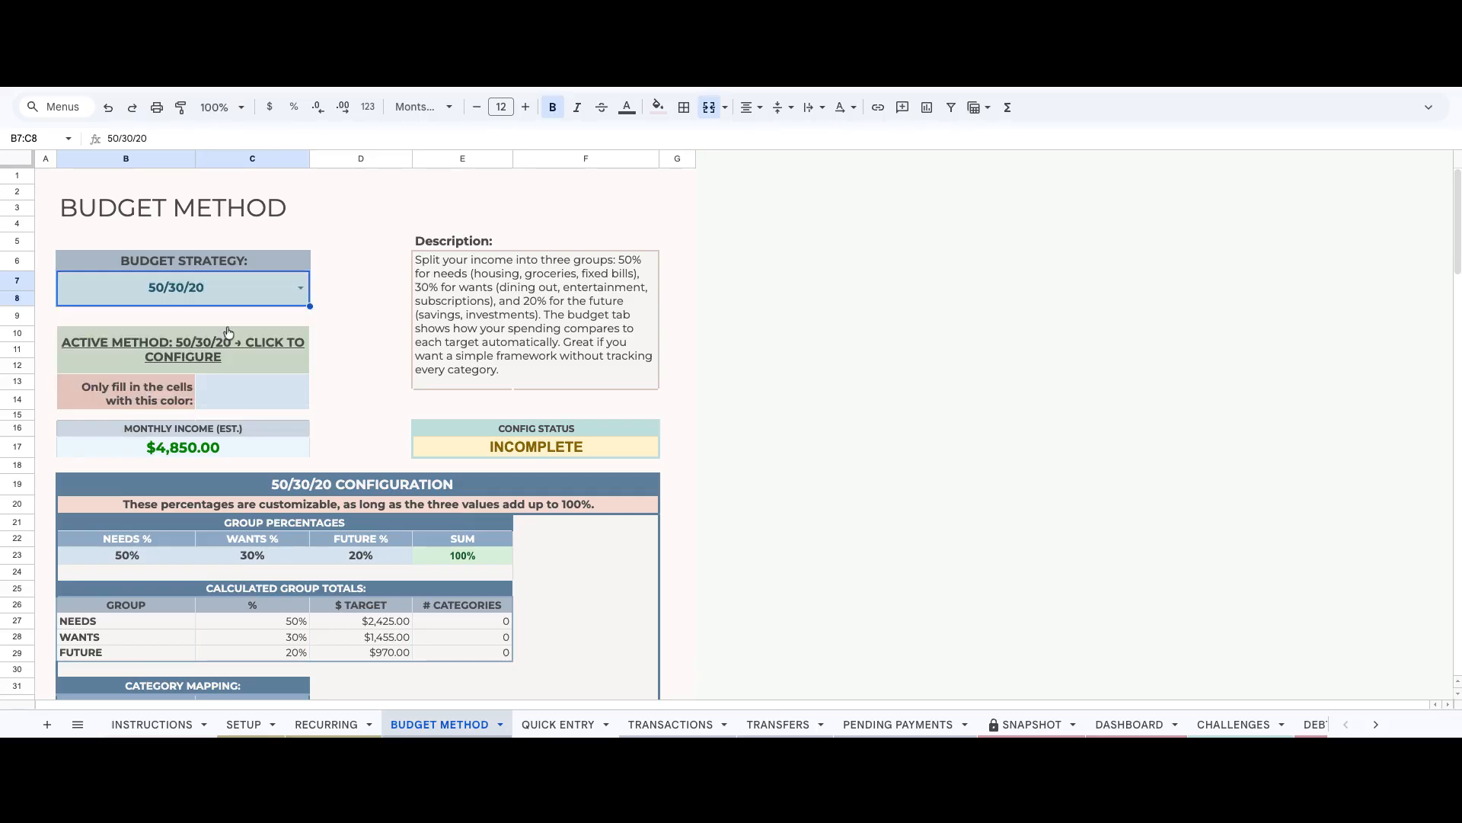
Try the ZERO-BASED and PAY YOURSELF FIRST budget strategies, and return to 50/30/20.
click(296, 290)
click(271, 340)
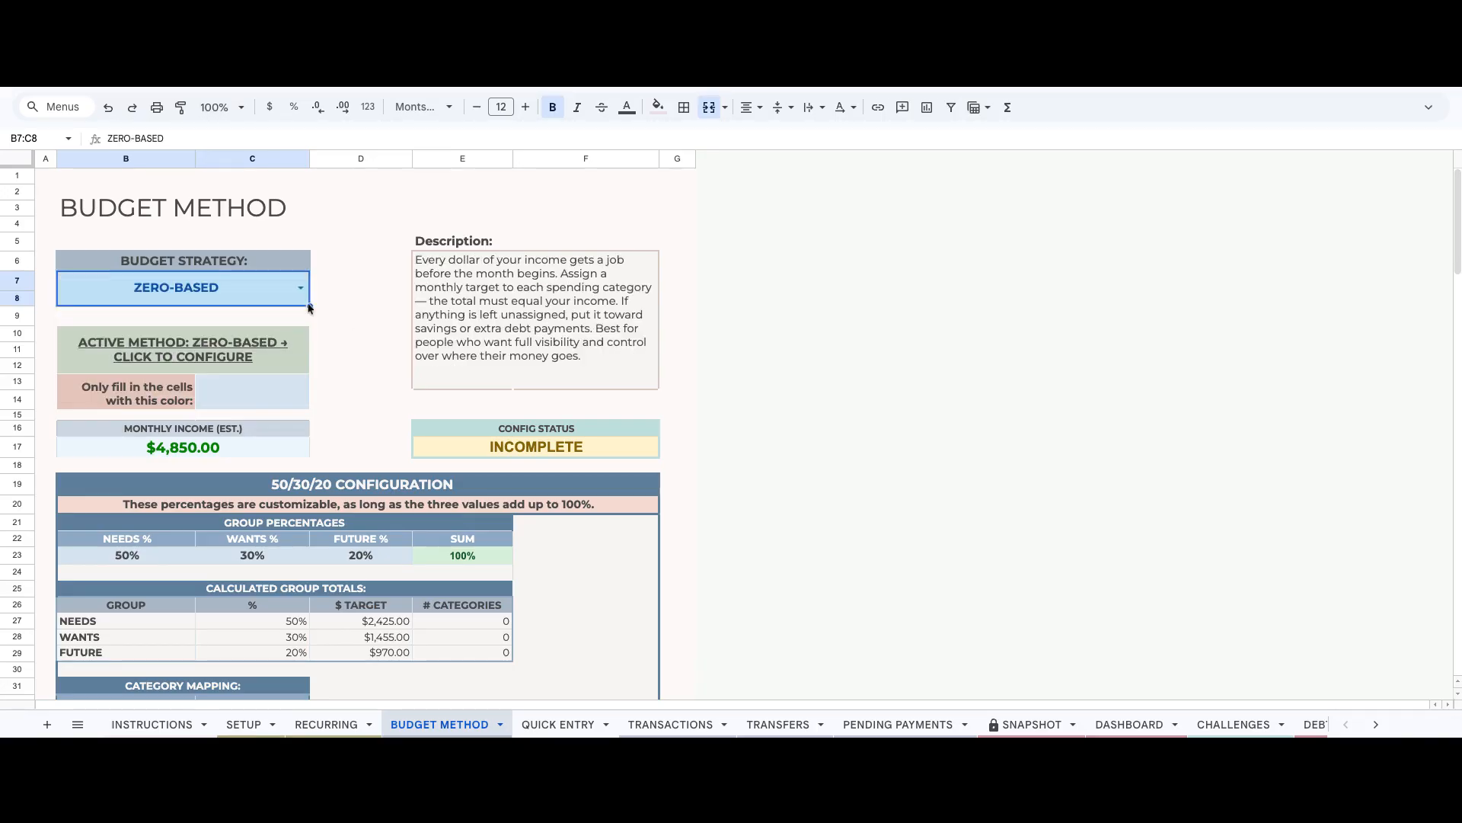
click(300, 287)
click(301, 288)
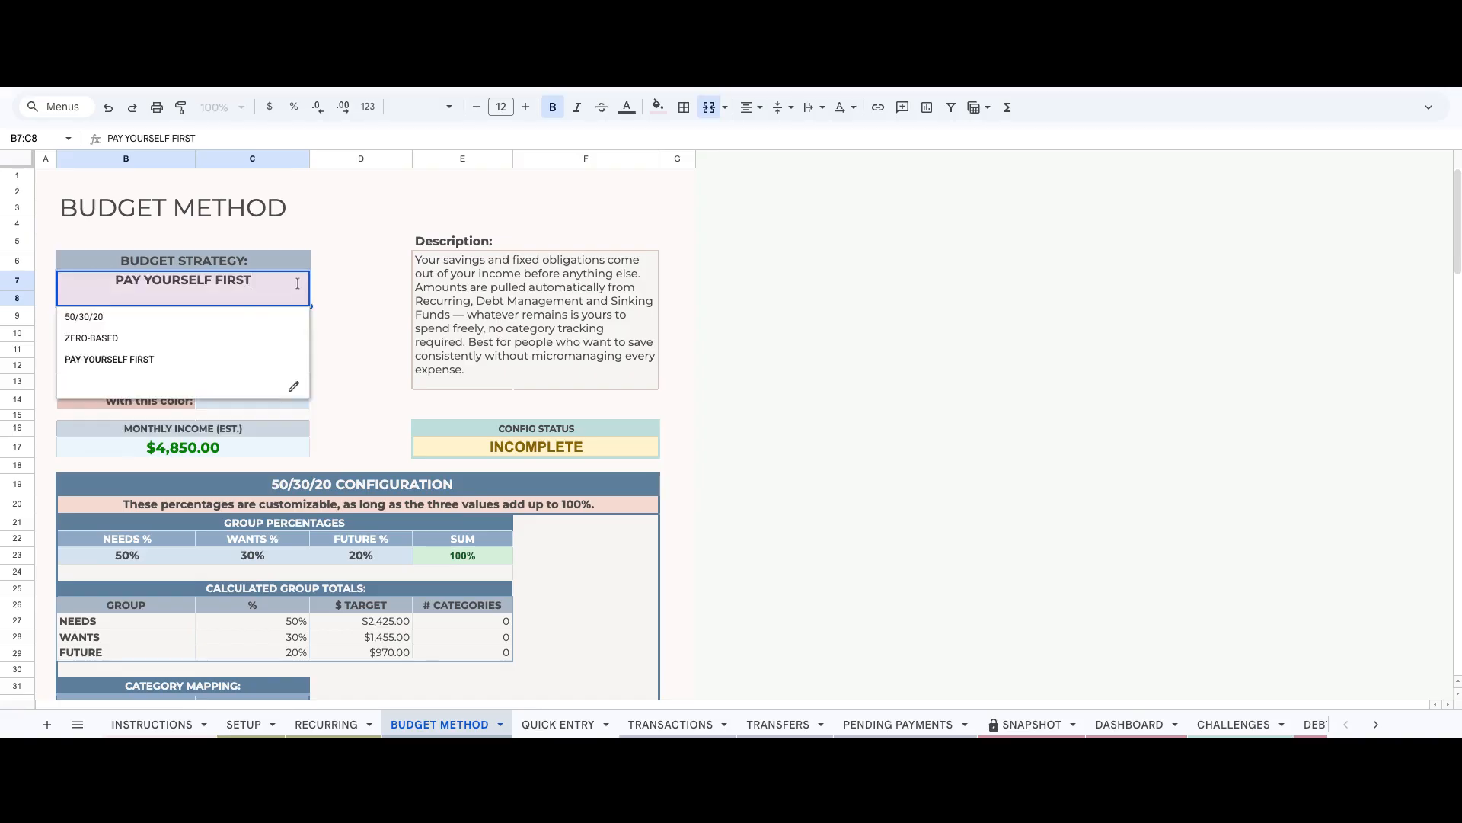
click(258, 320)
Set the group percentages in the 50/30/20 configuration to 60% for needs and 20% for wants.
scroll(495, 435, down, 4)
scroll(493, 435, down, 1)
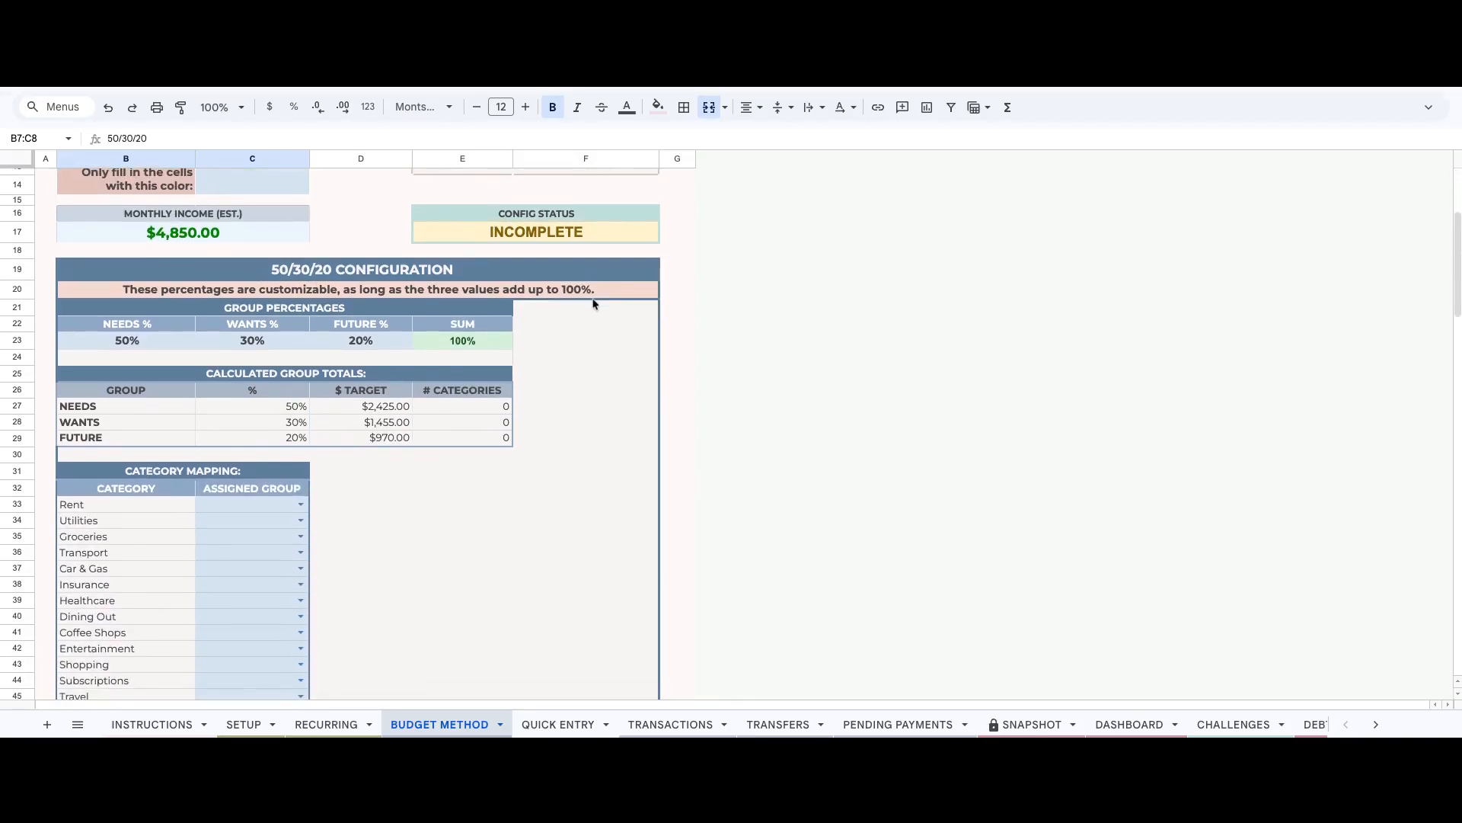
click(173, 347)
text(60)
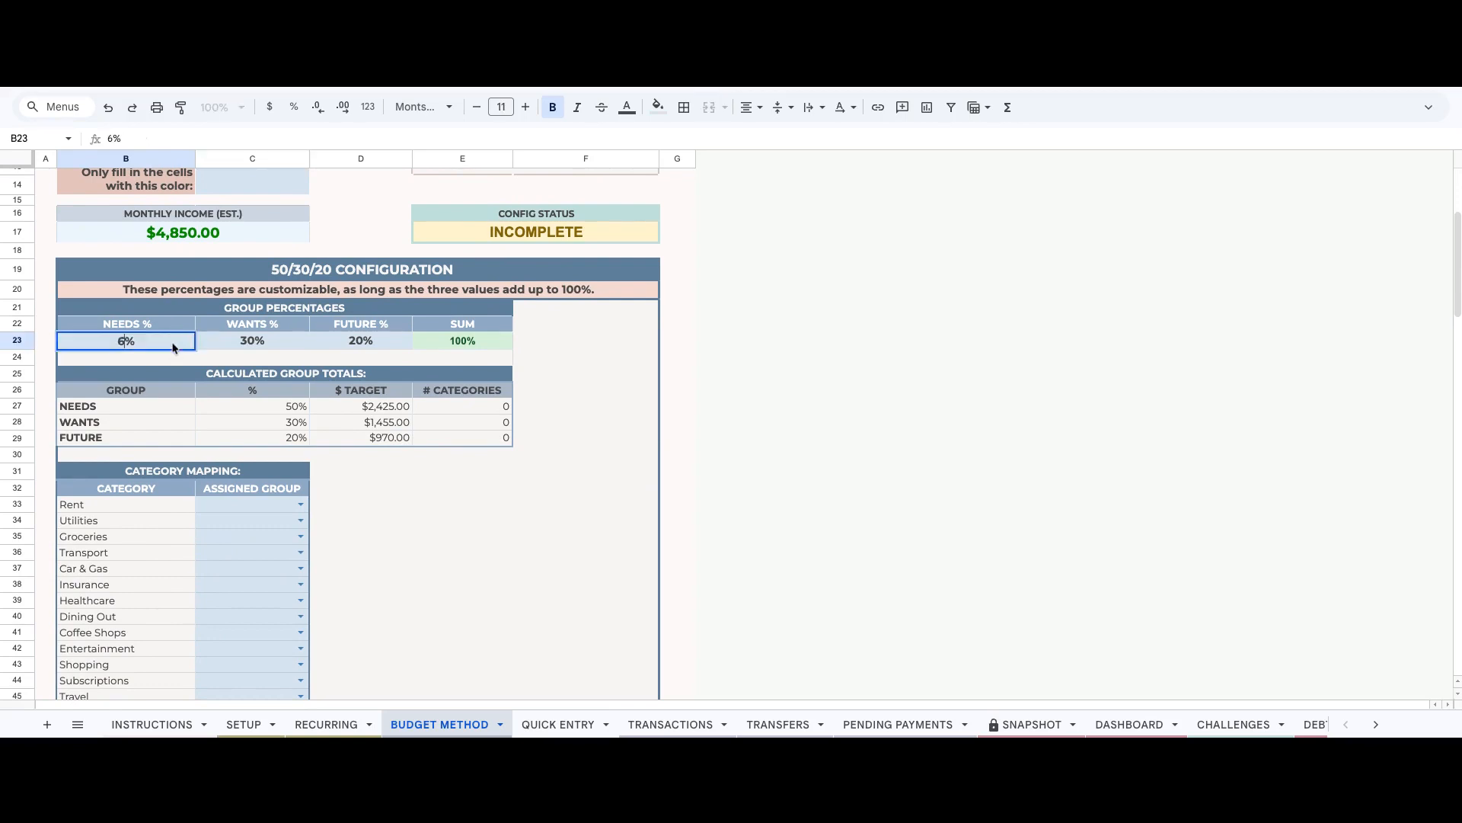
key(Tab)
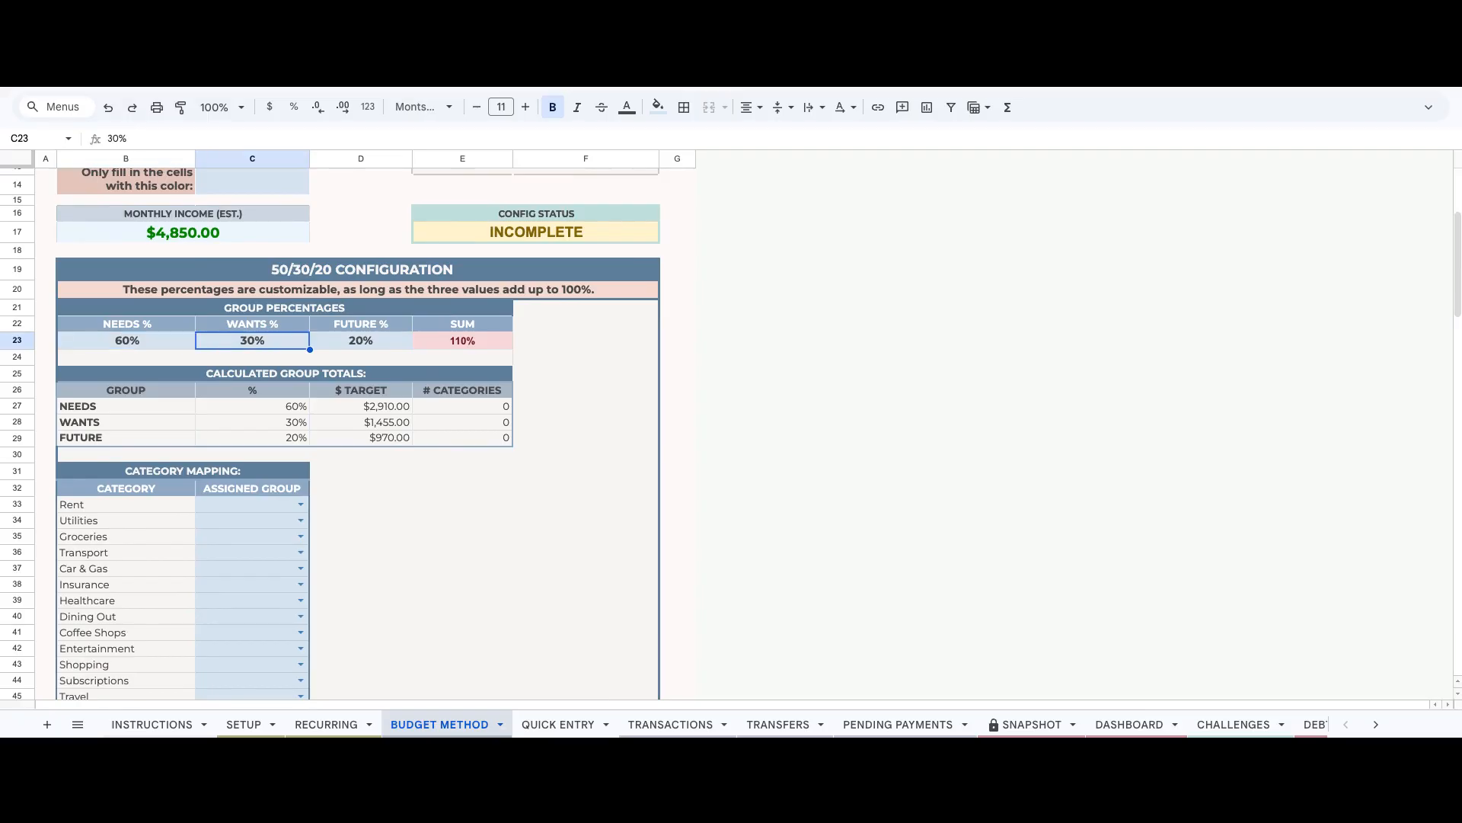
text(20)
key(Return)
Check the percentage sum, the calculated group totals and the category mapping list.
key(Up)
key(Right)
key(Right)
key(Down)
key(Down)
key(Down)
key(Down)
key(Down)
key(Down)
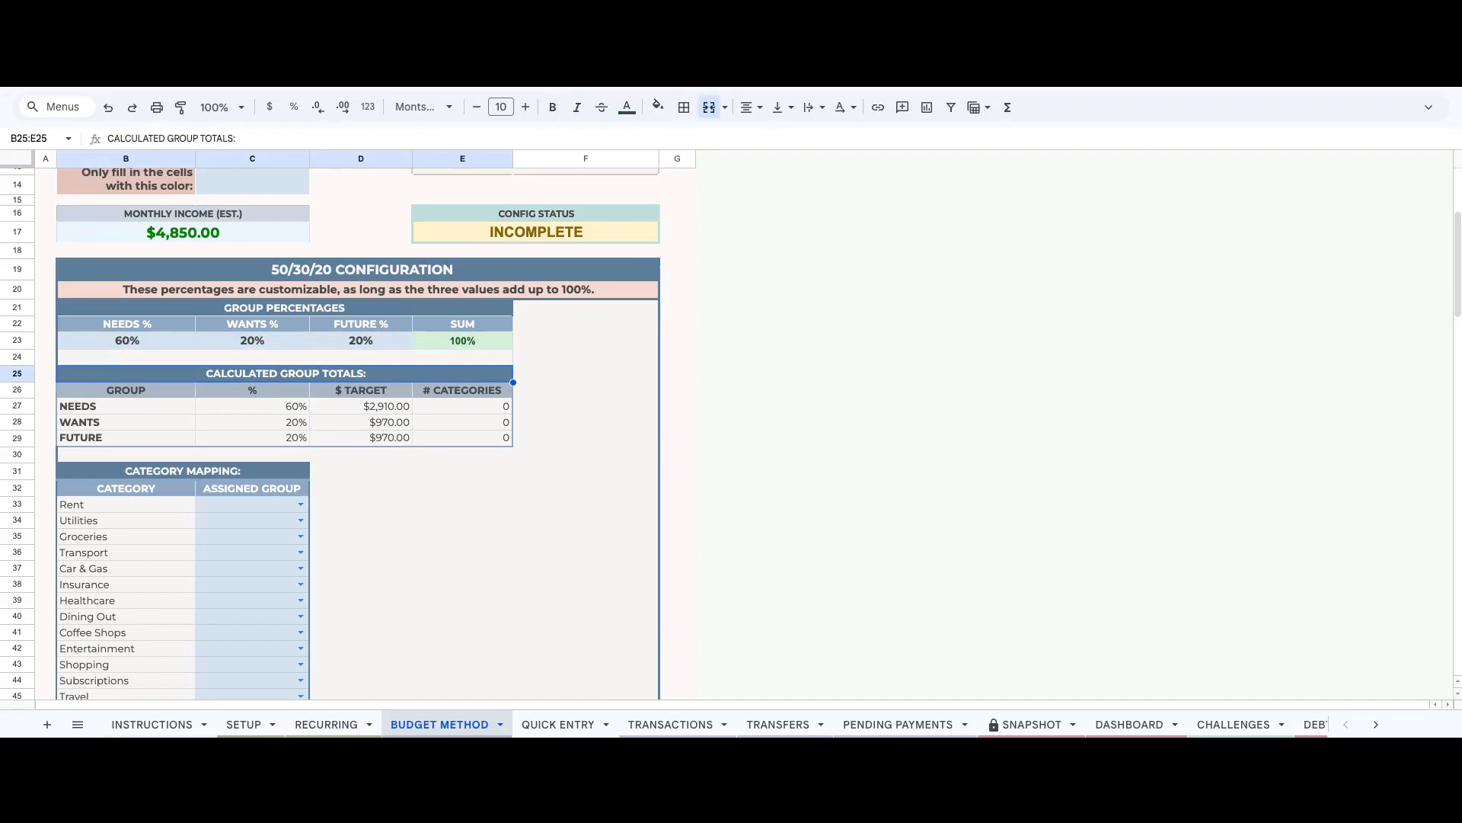
scroll(181, 373, down, 2)
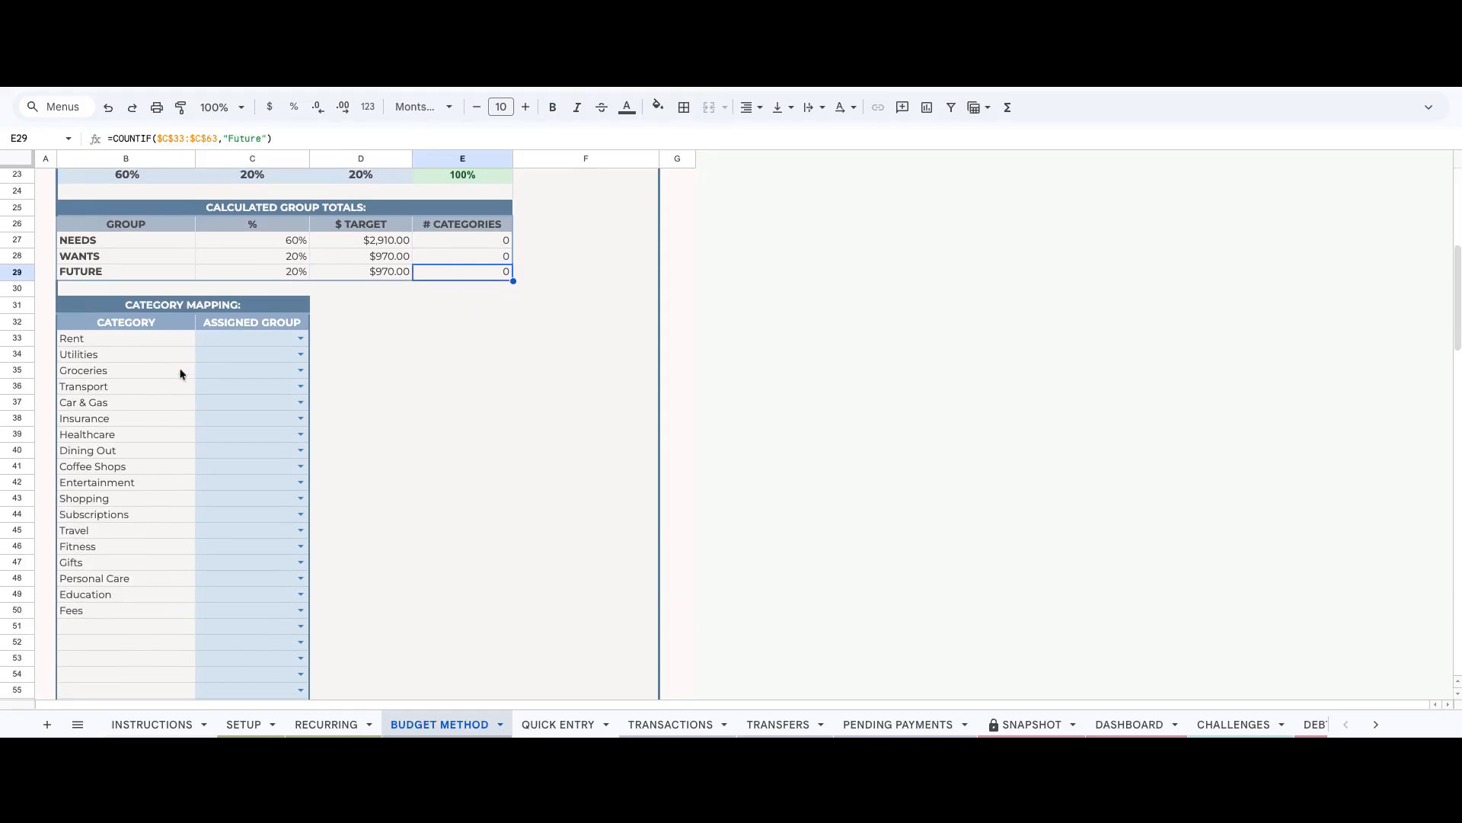
Assign Rent to NEEDS and both Utilities and Groceries to WANTS in the 50/30/20 category mapping.
click(300, 339)
click(293, 357)
click(300, 354)
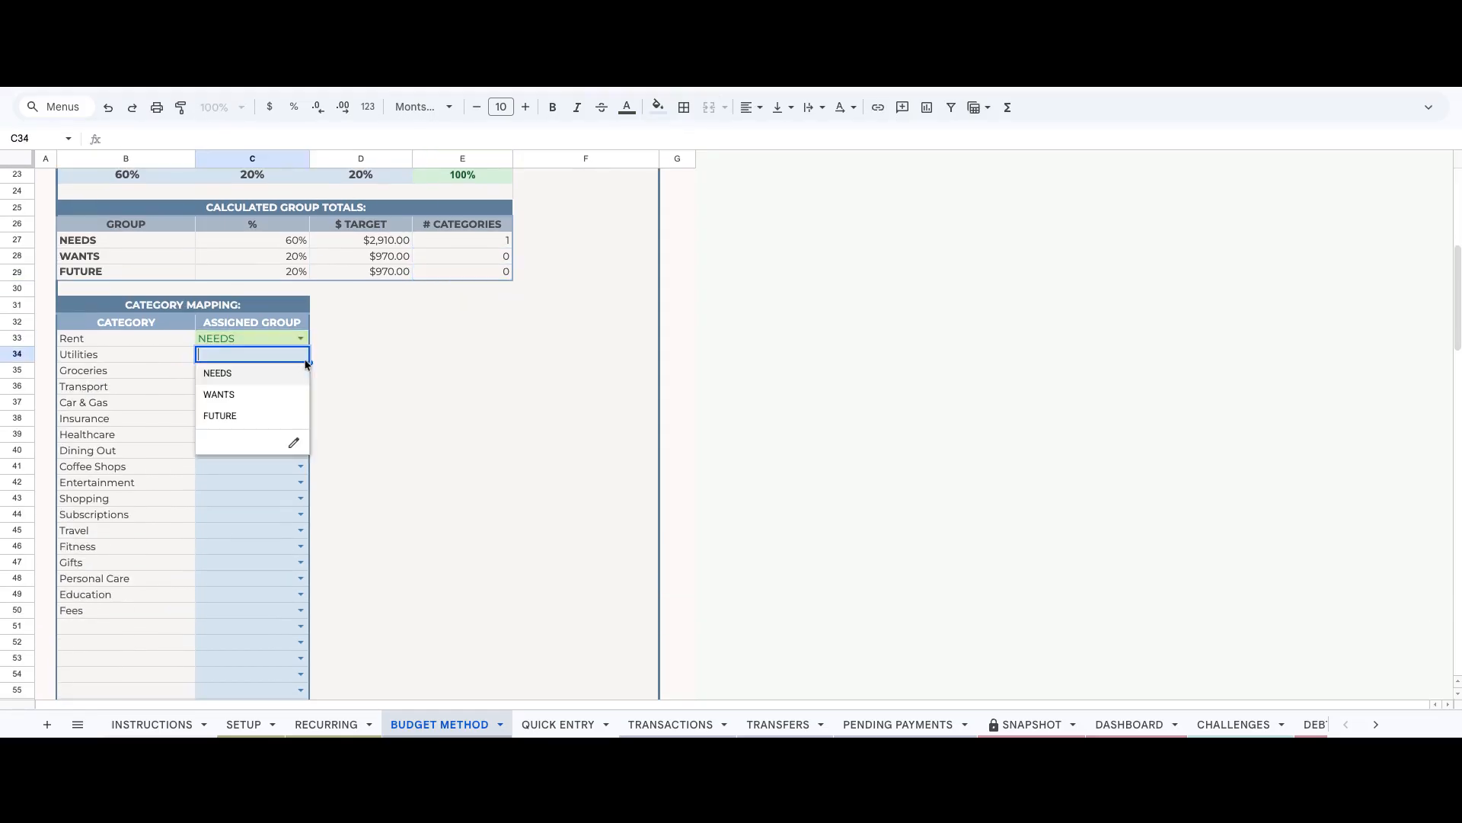
click(294, 394)
click(301, 370)
click(284, 410)
Review the 50/30/20 group totals and change the budget strategy to ZERO-BASED.
scroll(396, 531, down, 2)
scroll(395, 531, up, 5)
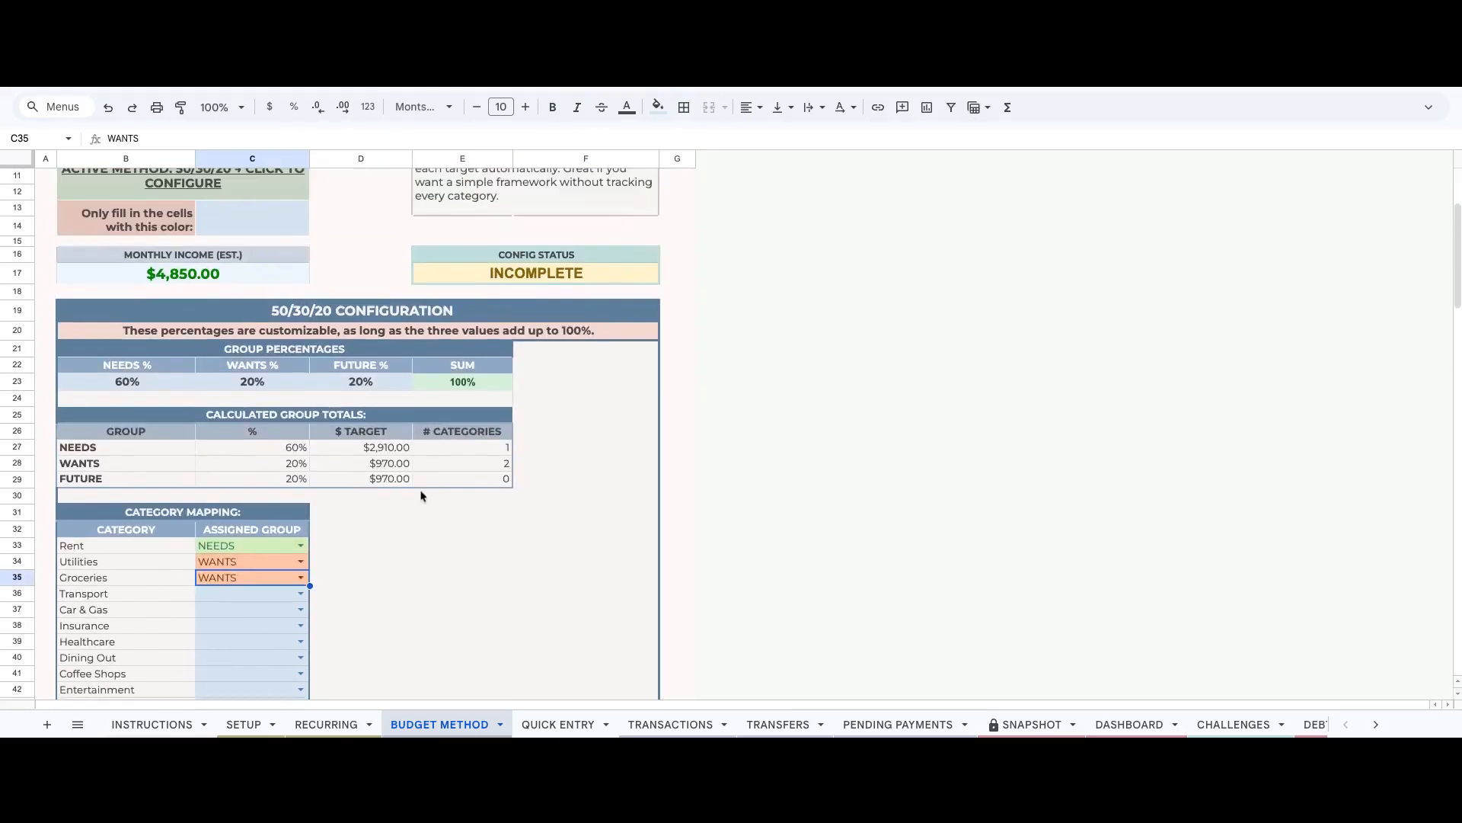
scroll(259, 333, up, 2)
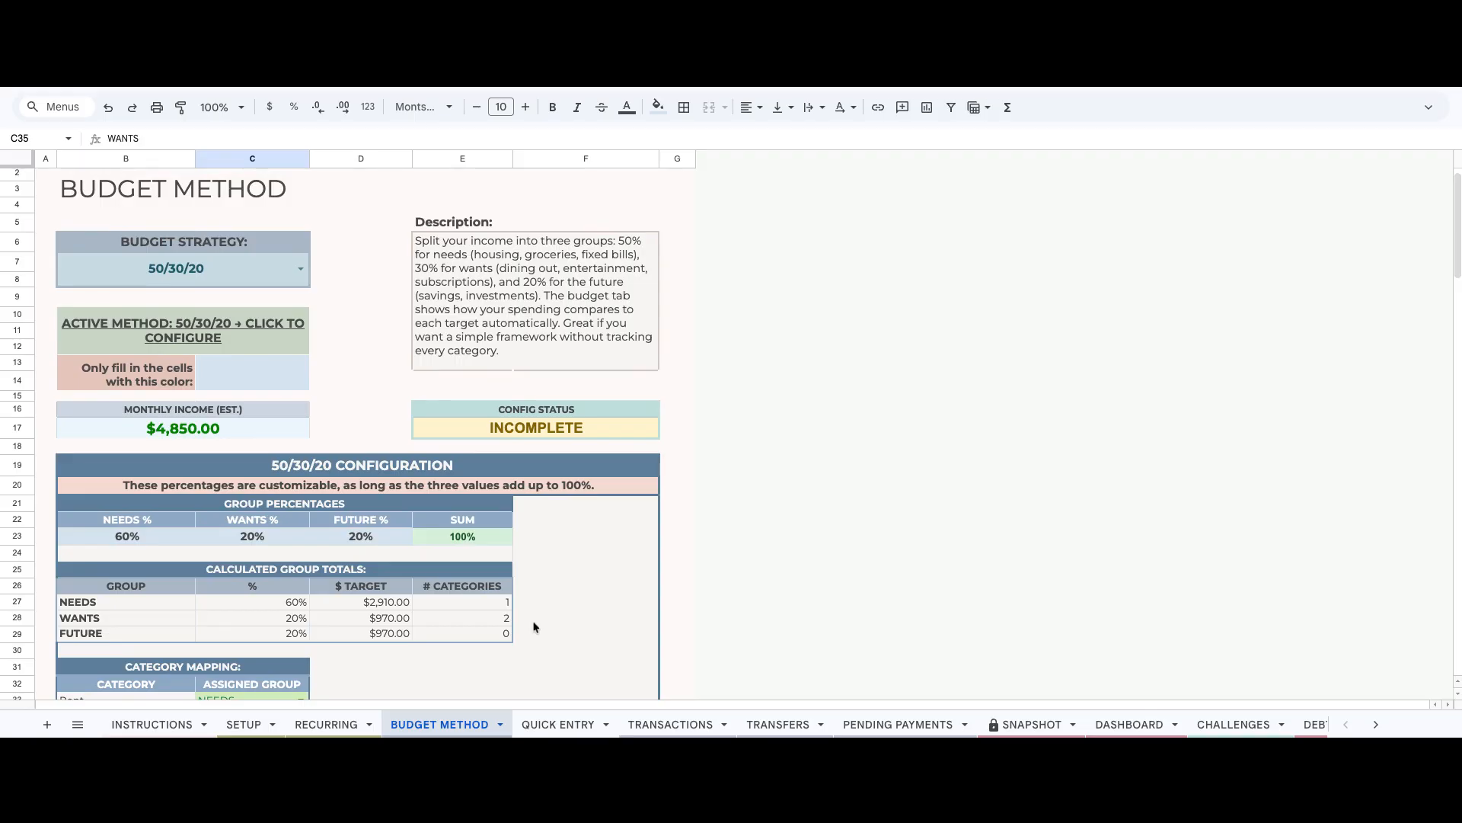
scroll(534, 627, down, 15)
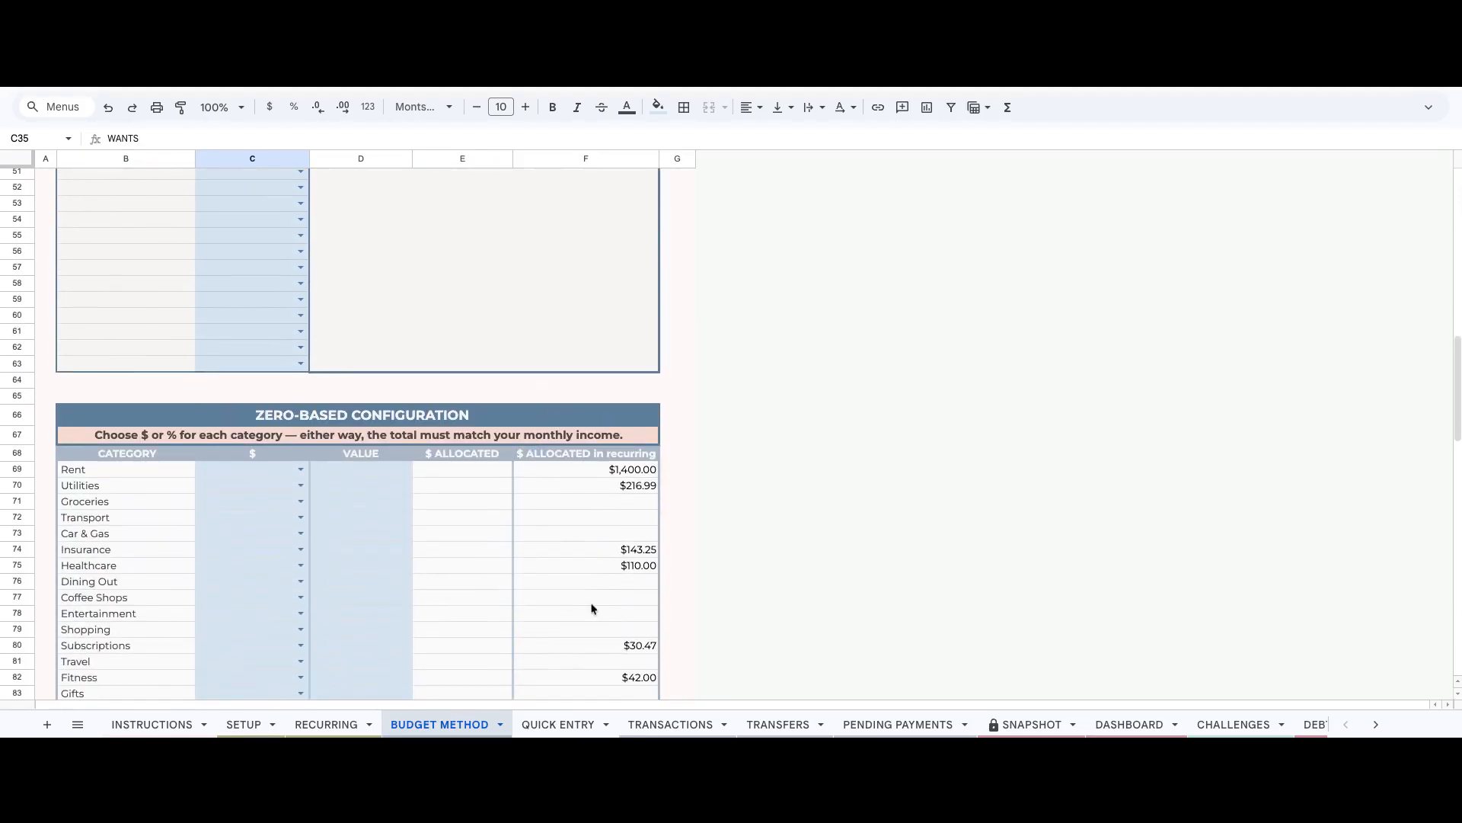
scroll(592, 609, down, 2)
scroll(560, 438, up, 15)
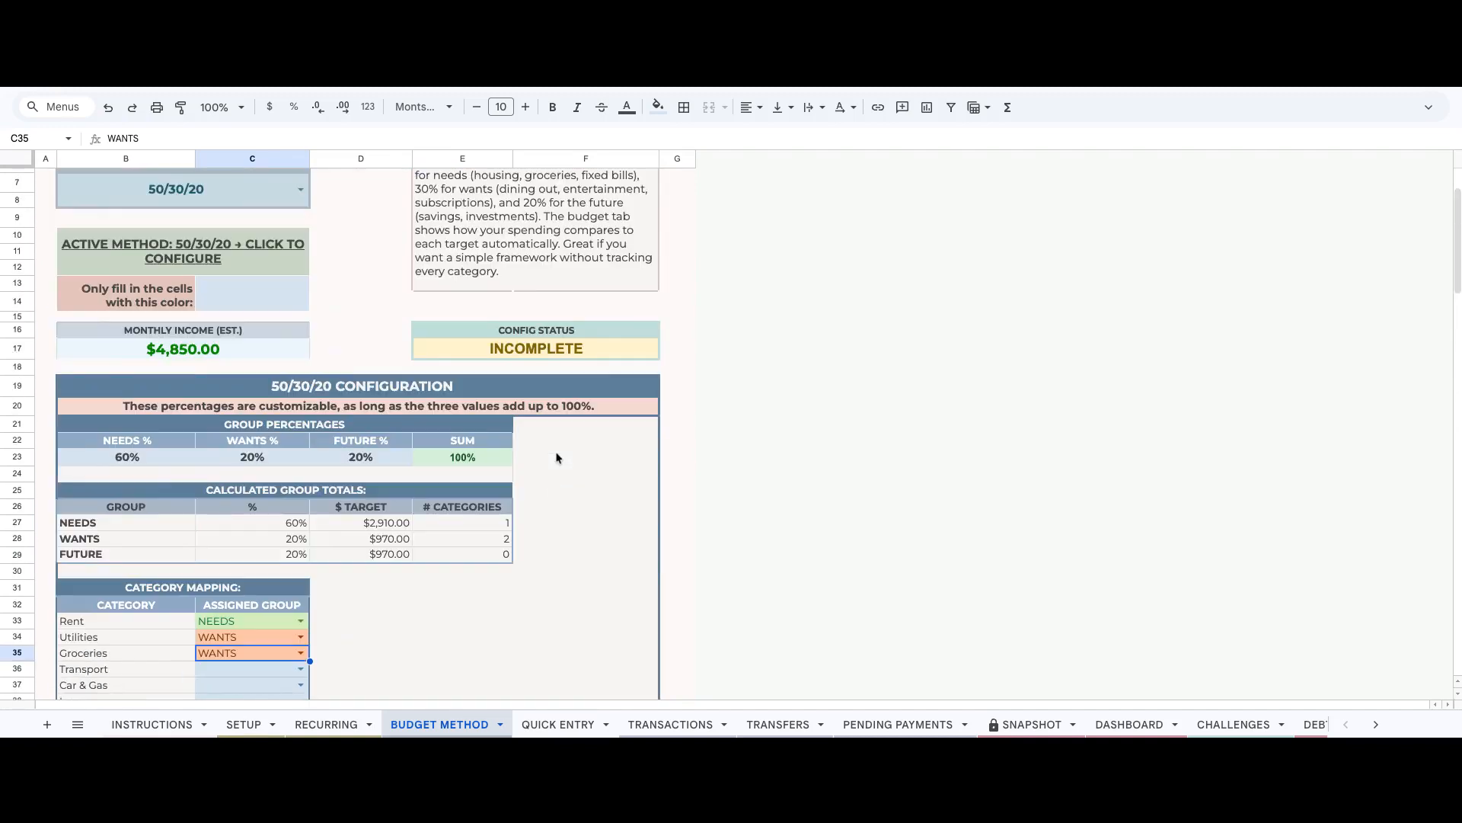
scroll(196, 200, up, 1)
click(215, 226)
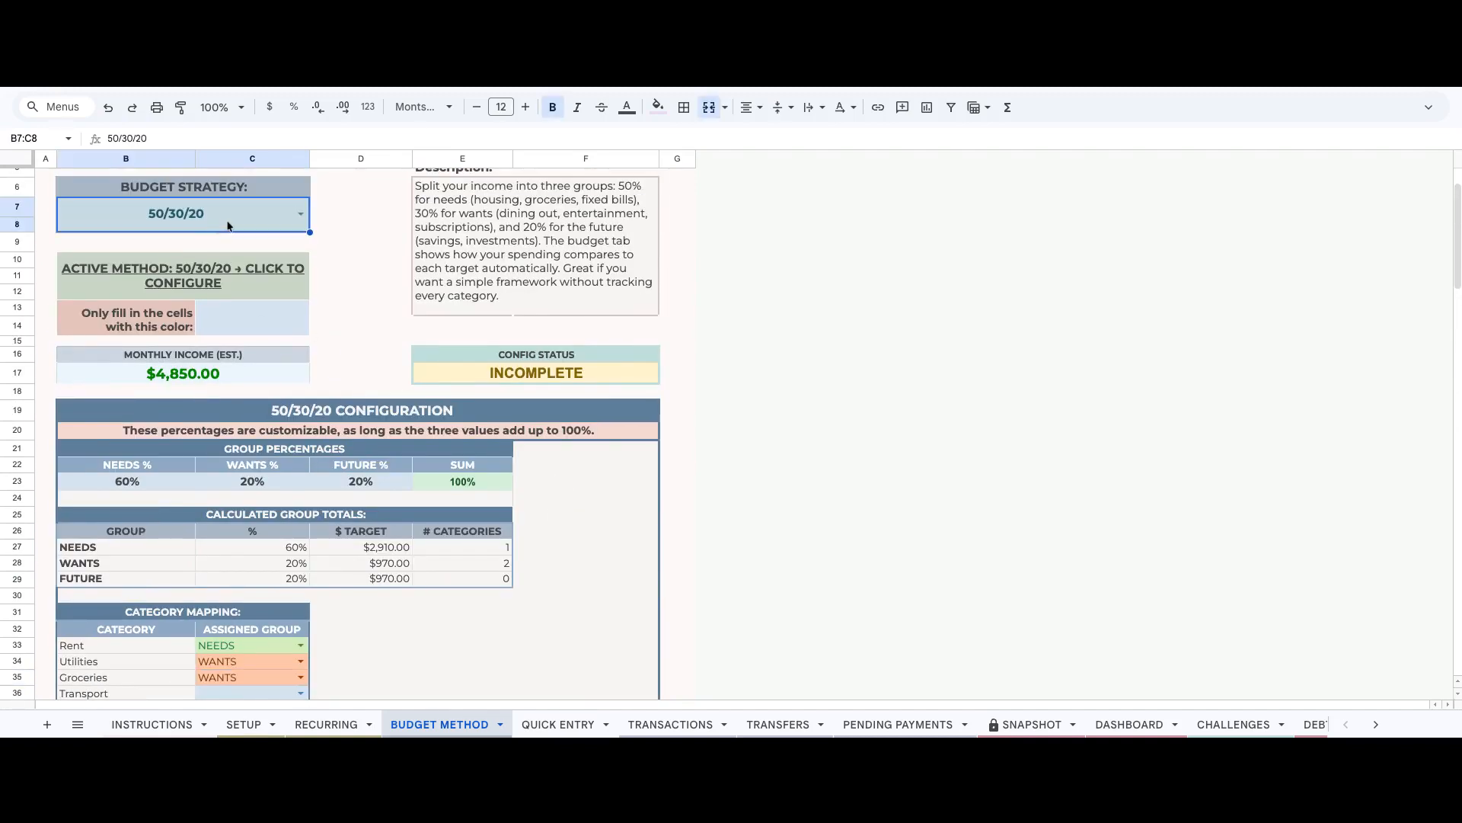
click(300, 215)
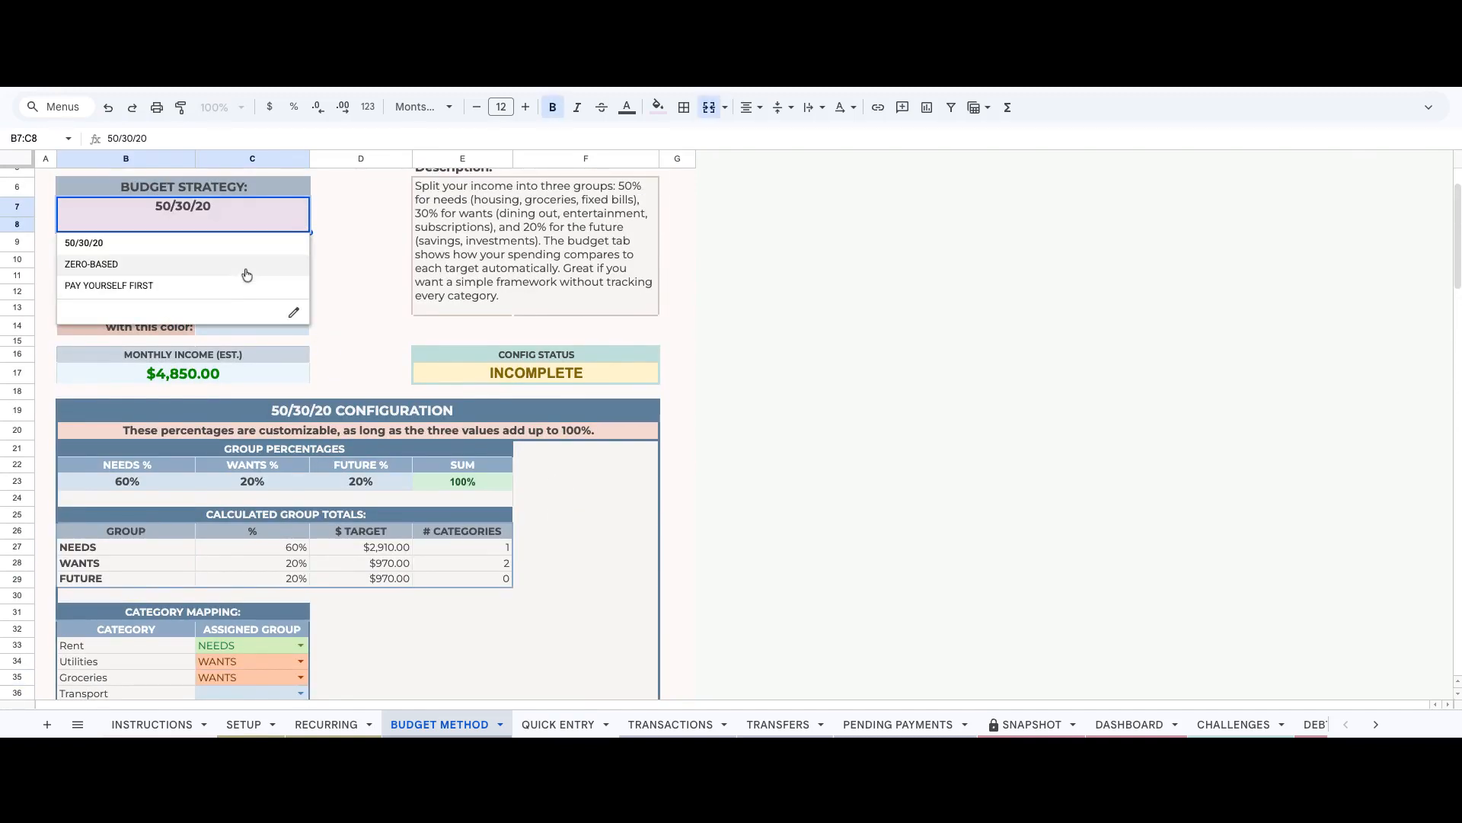
click(246, 274)
Allocate 20% to Rent, $2,000 to Utilities and $1,800 to Groceries in the zero-based configuration.
scroll(318, 438, down, 20)
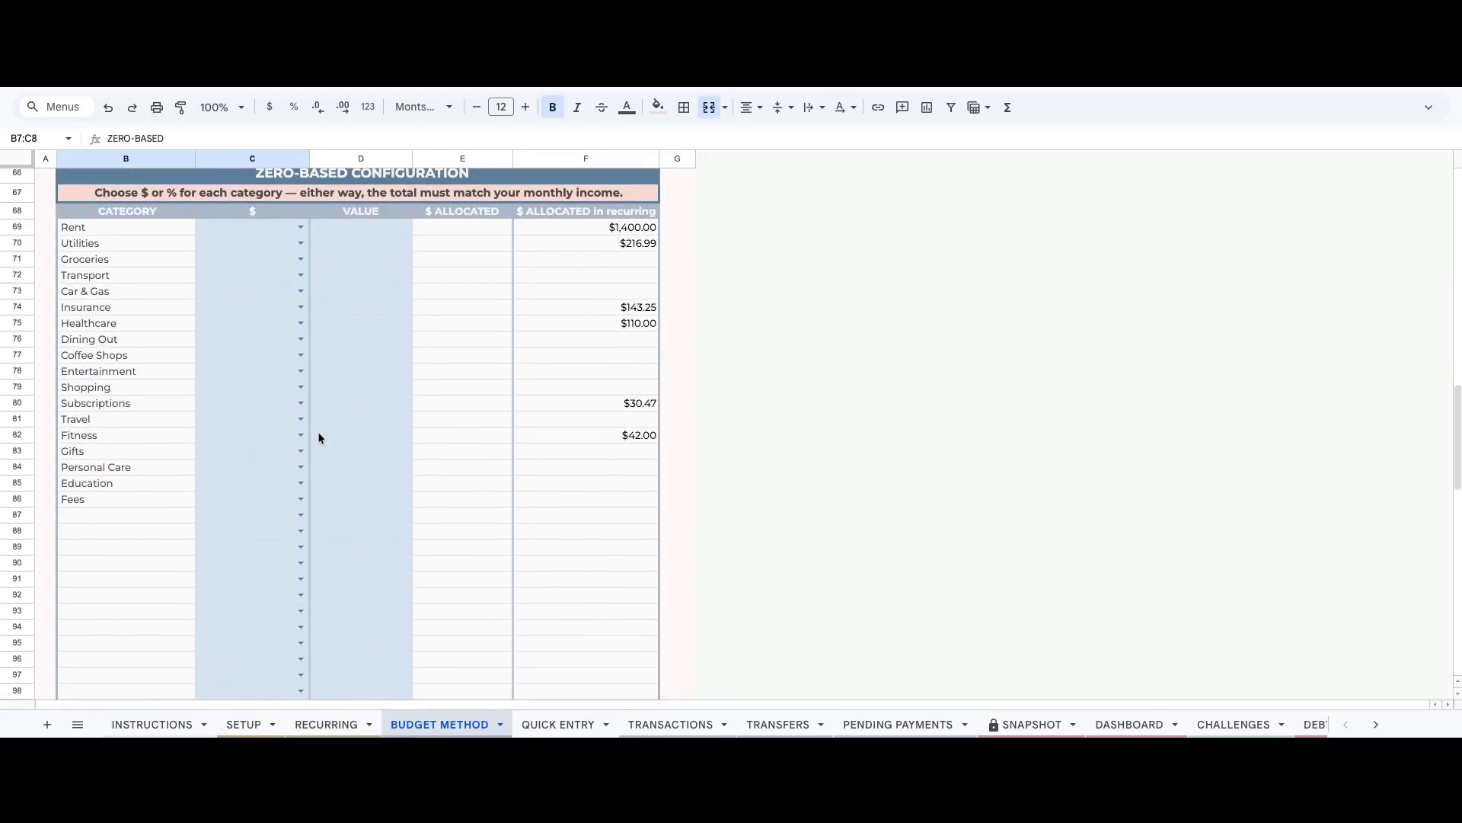
click(301, 227)
click(290, 259)
click(301, 227)
click(294, 268)
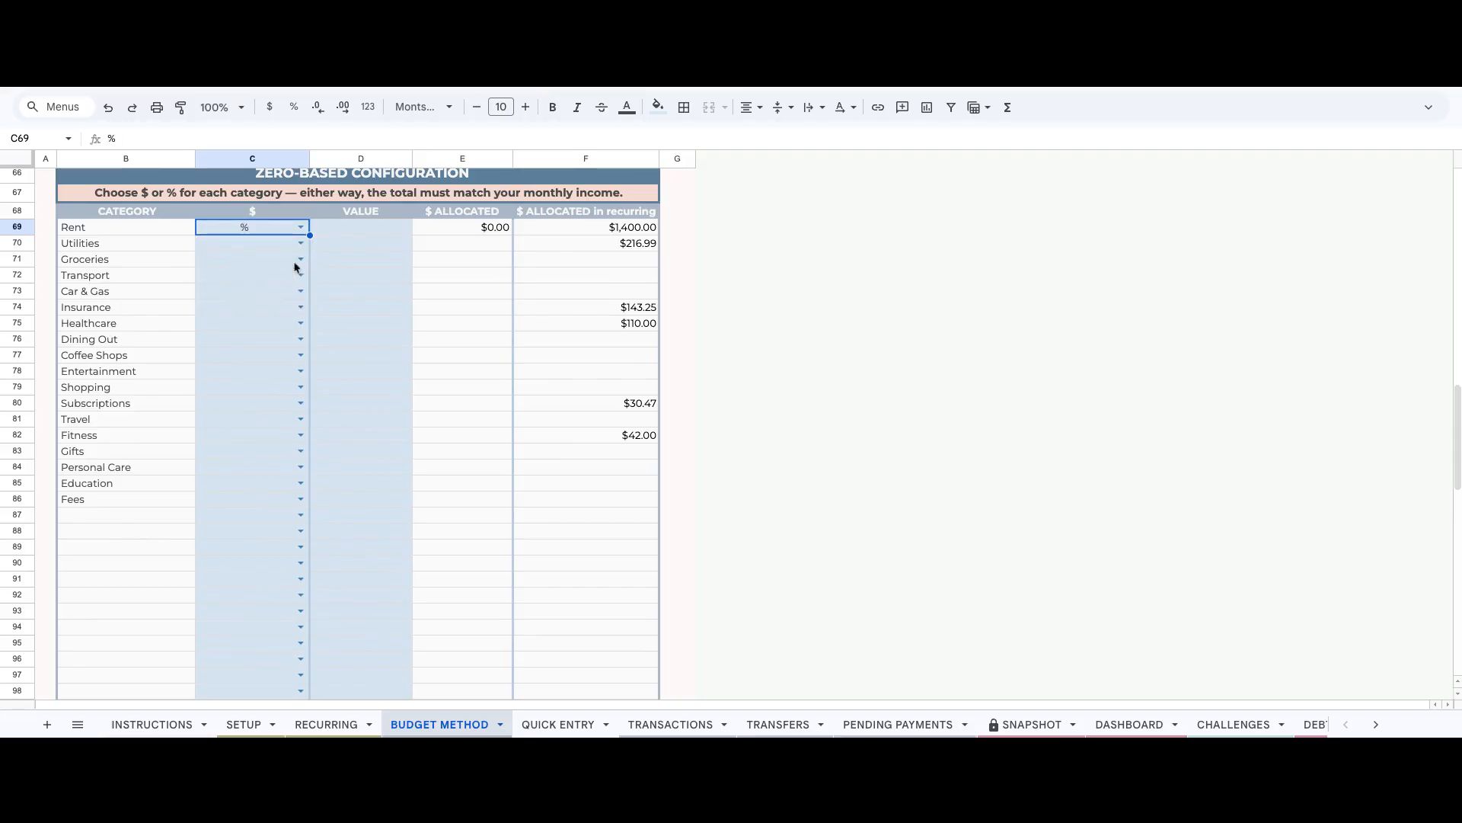
click(362, 233)
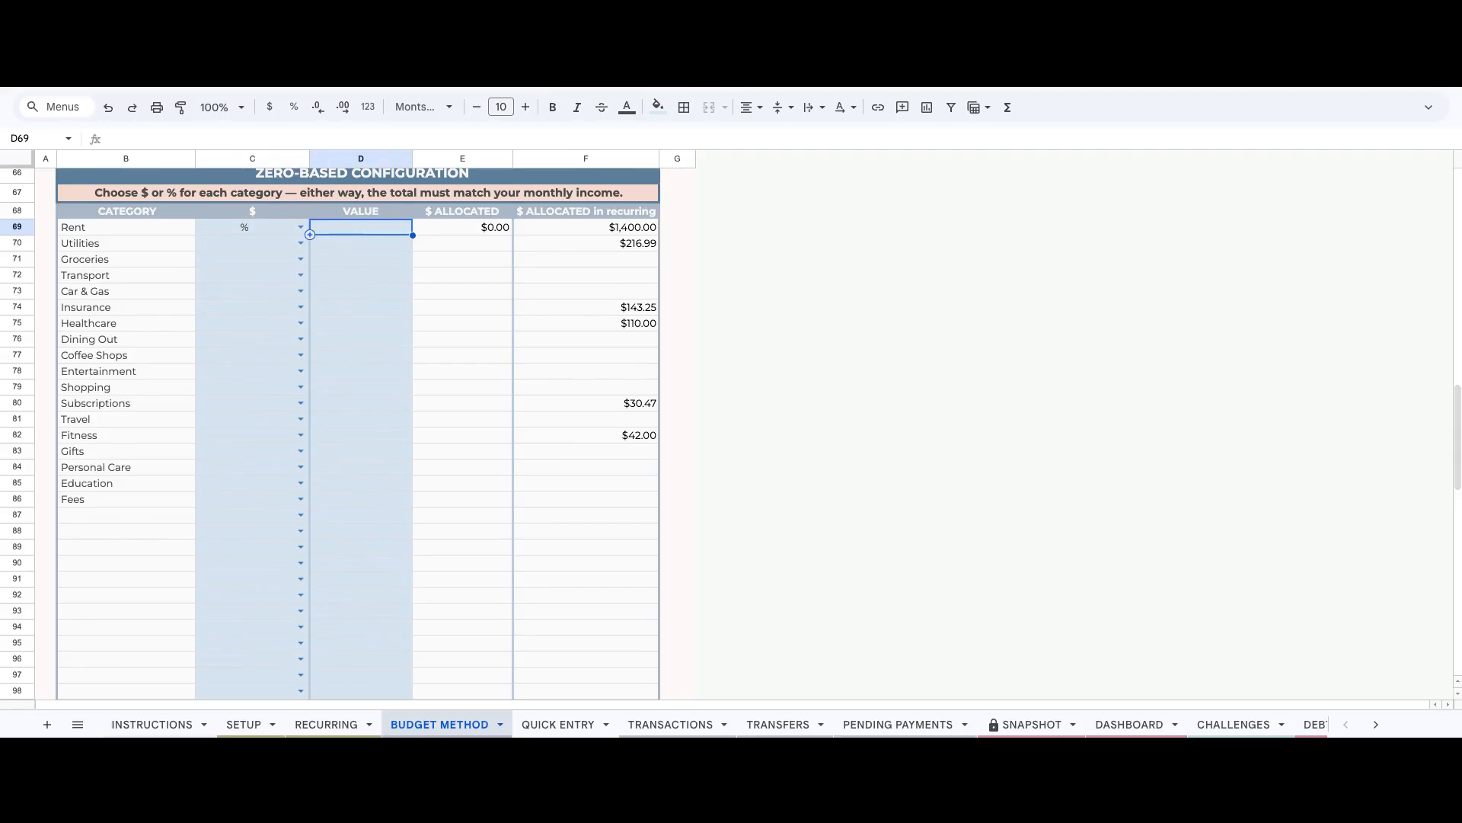
text(20)
key(Return)
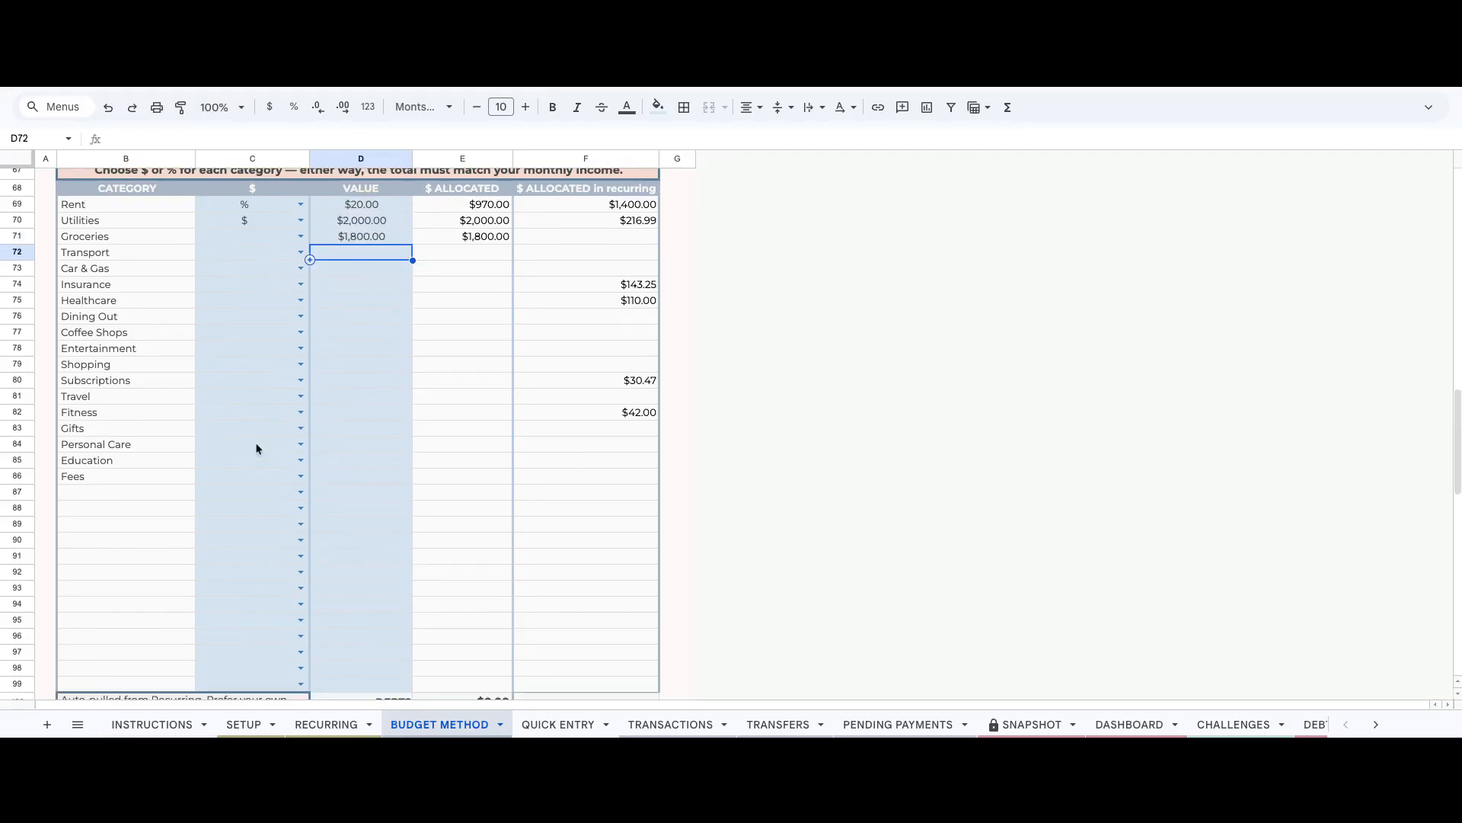
Check the difference from income and allocate $80 to Transport in the zero-based configuration.
scroll(259, 442, down, 5)
scroll(425, 442, up, 4)
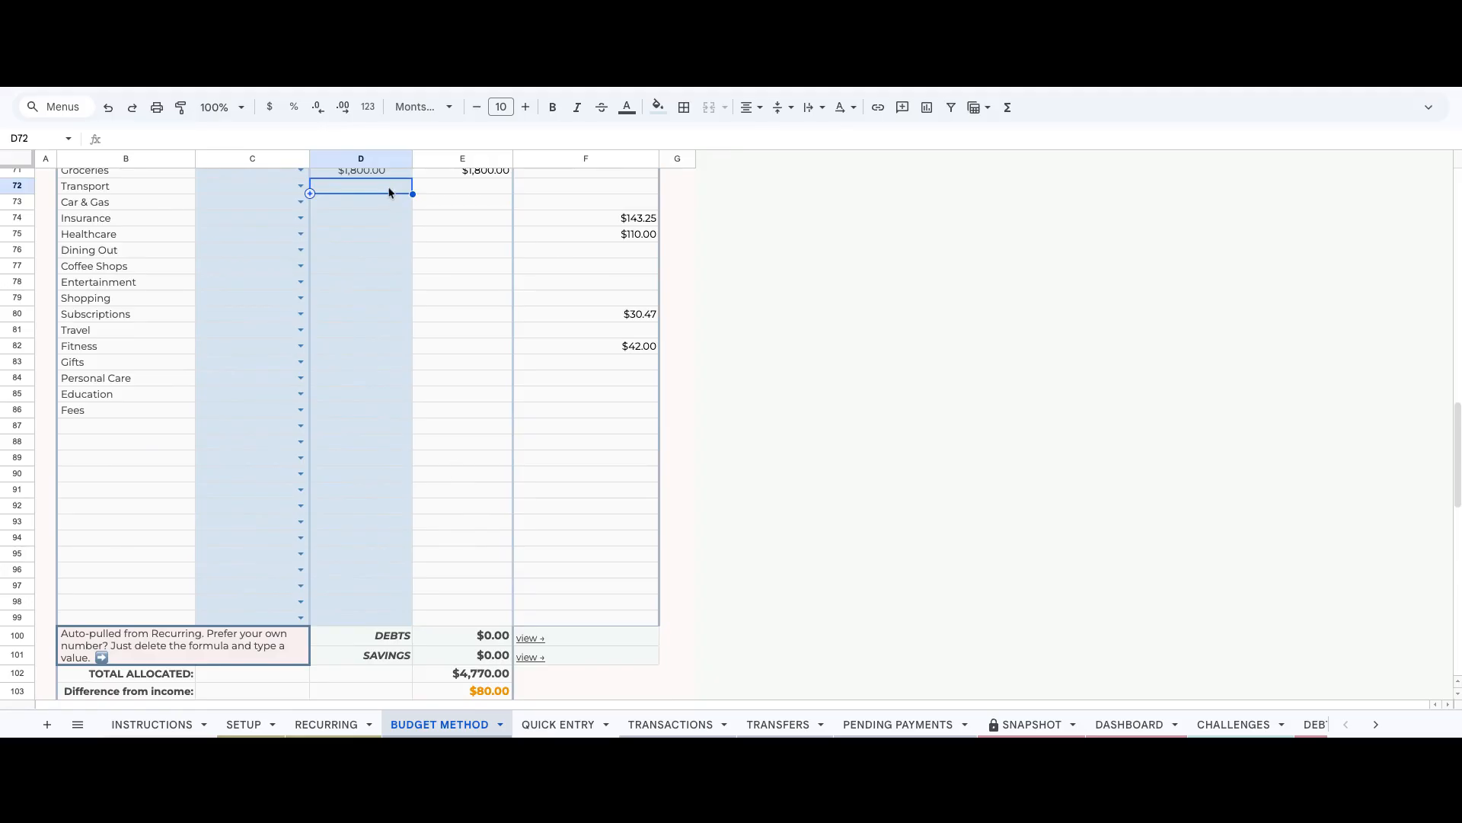
text(80)
key(Return)
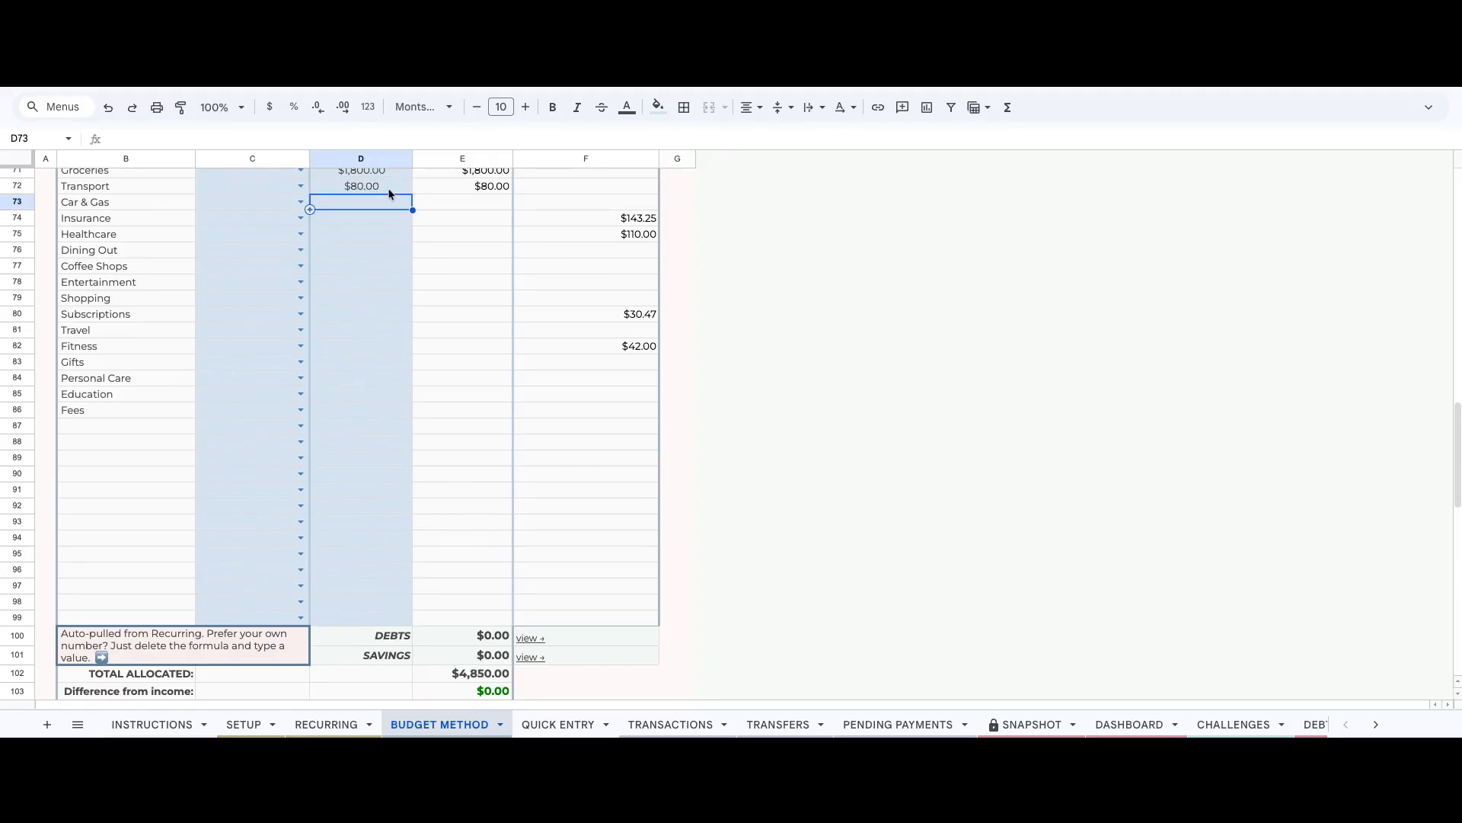
Mark Rent, Insurance and Healthcare as essential categories in the PAY YOURSELF FIRST configuration.
scroll(533, 496, down, 3)
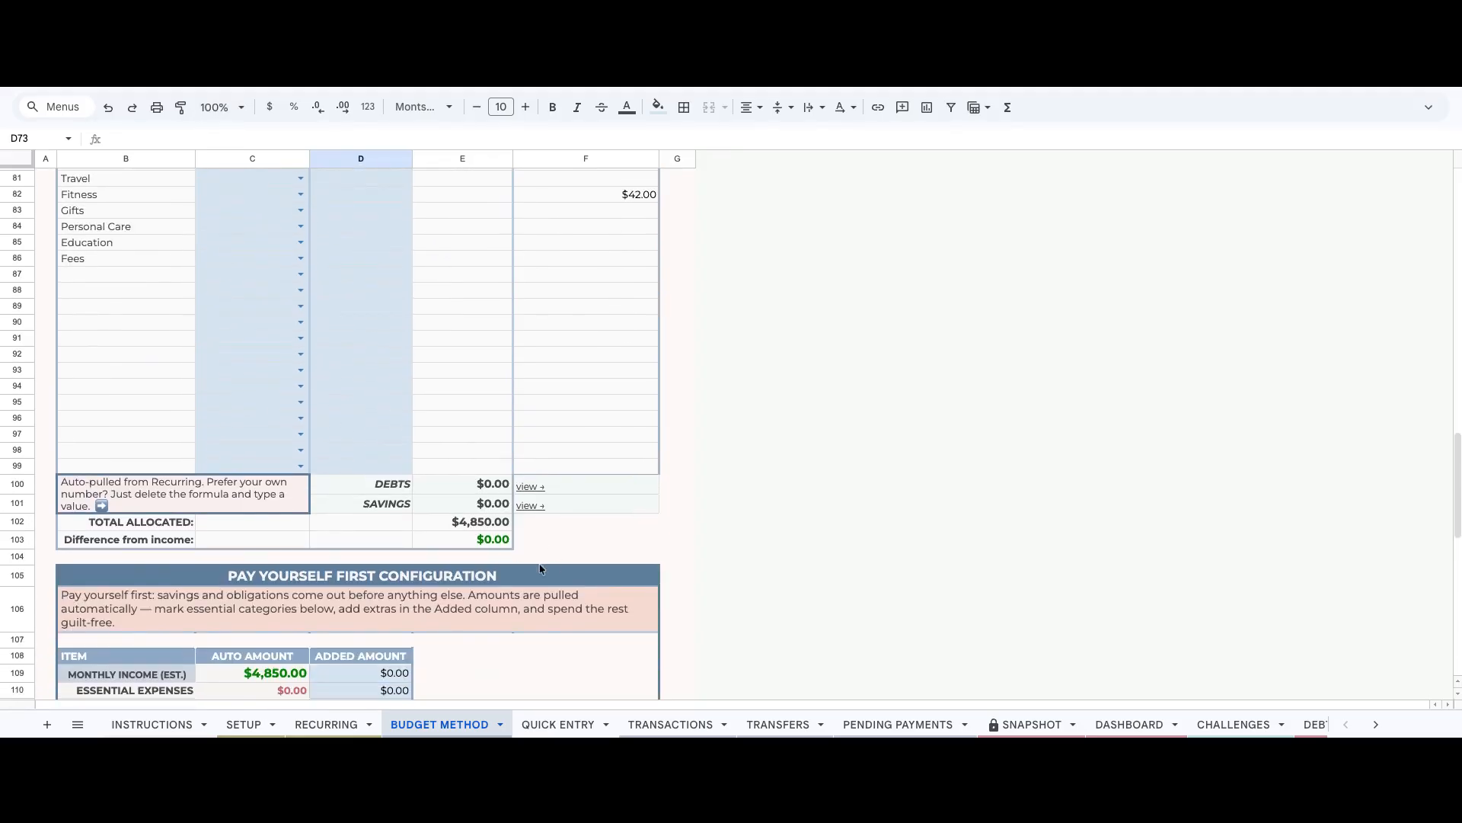
scroll(564, 552, down, 5)
scroll(731, 434, down, 1)
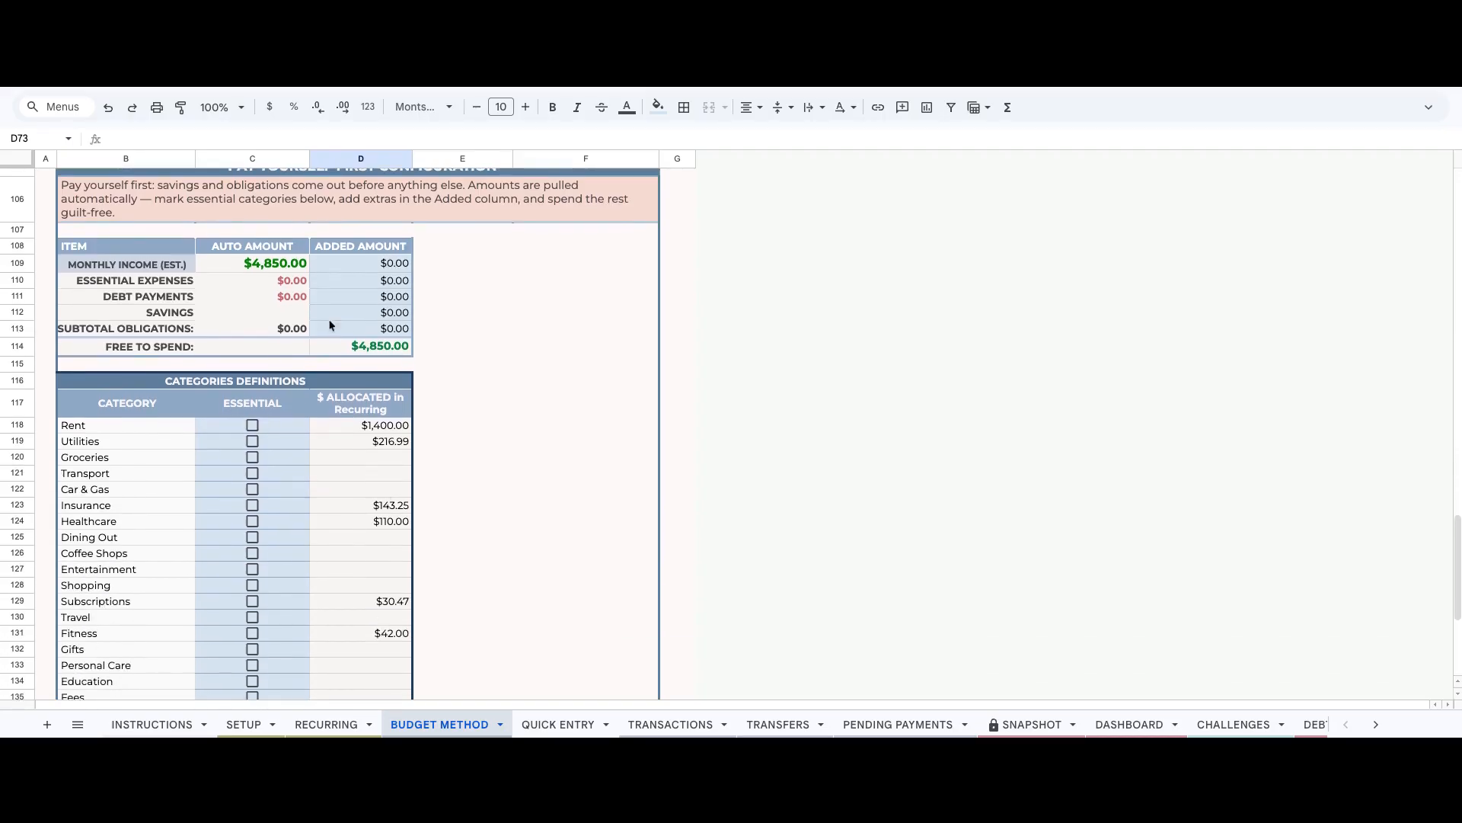
scroll(235, 527, down, 1)
click(252, 387)
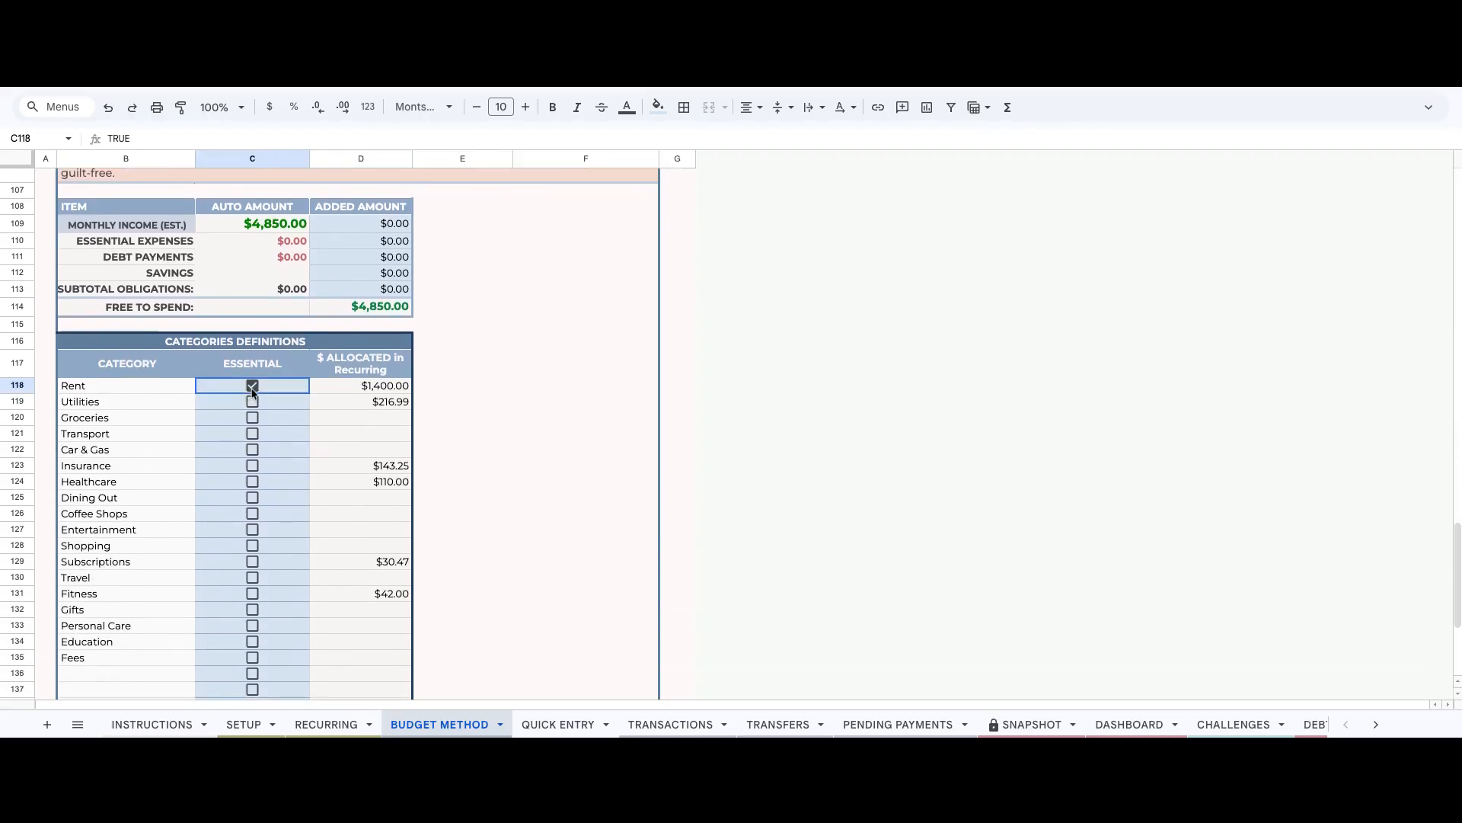
click(252, 465)
click(254, 479)
scroll(261, 343, up, 1)
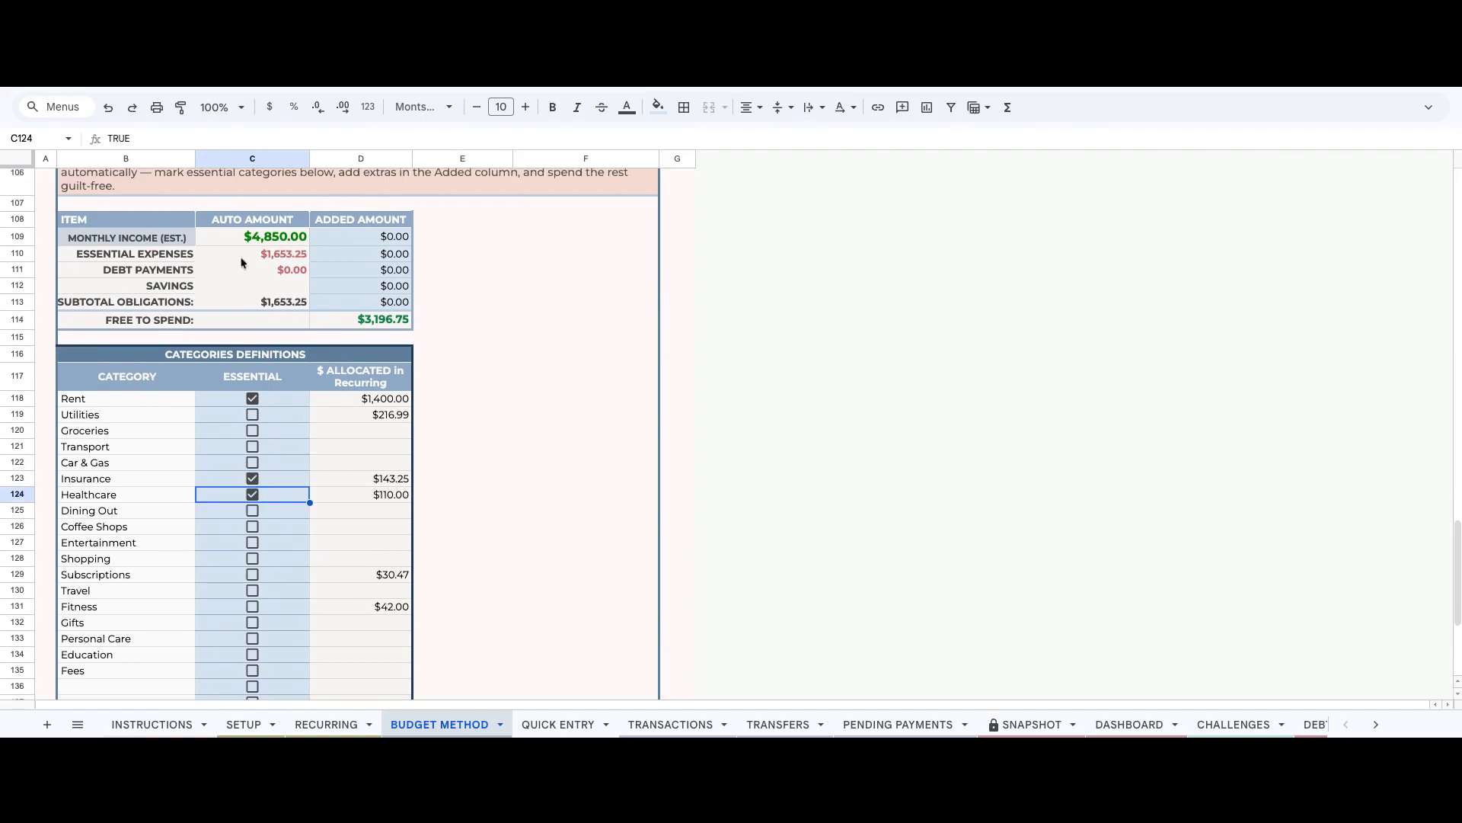
click(238, 290)
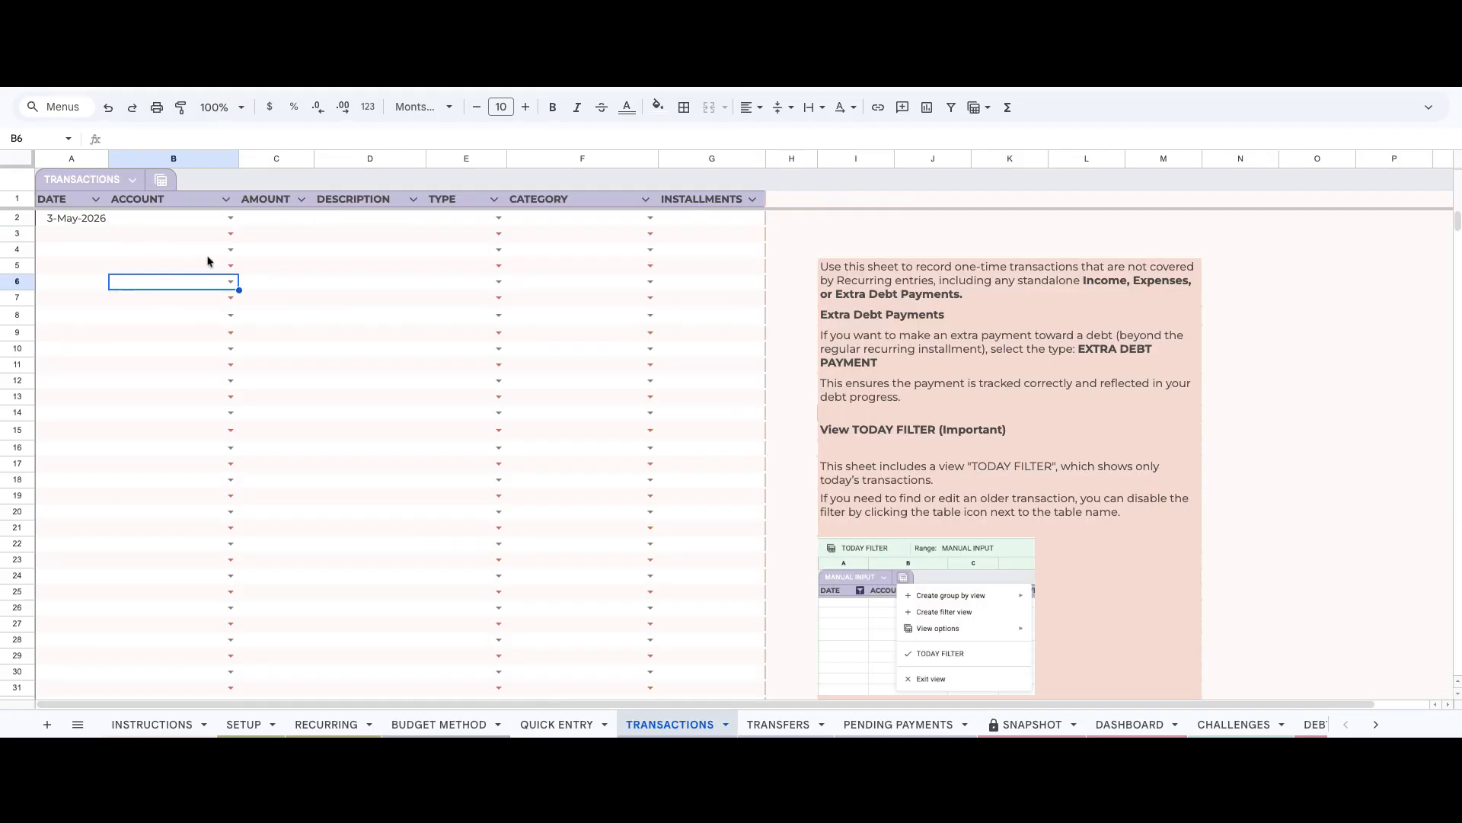
Fill the 3-May-2026 row of the TRANSACTIONS sheet with account Credit Card - Sapphire, amount 350 and description "gas station".
click(230, 219)
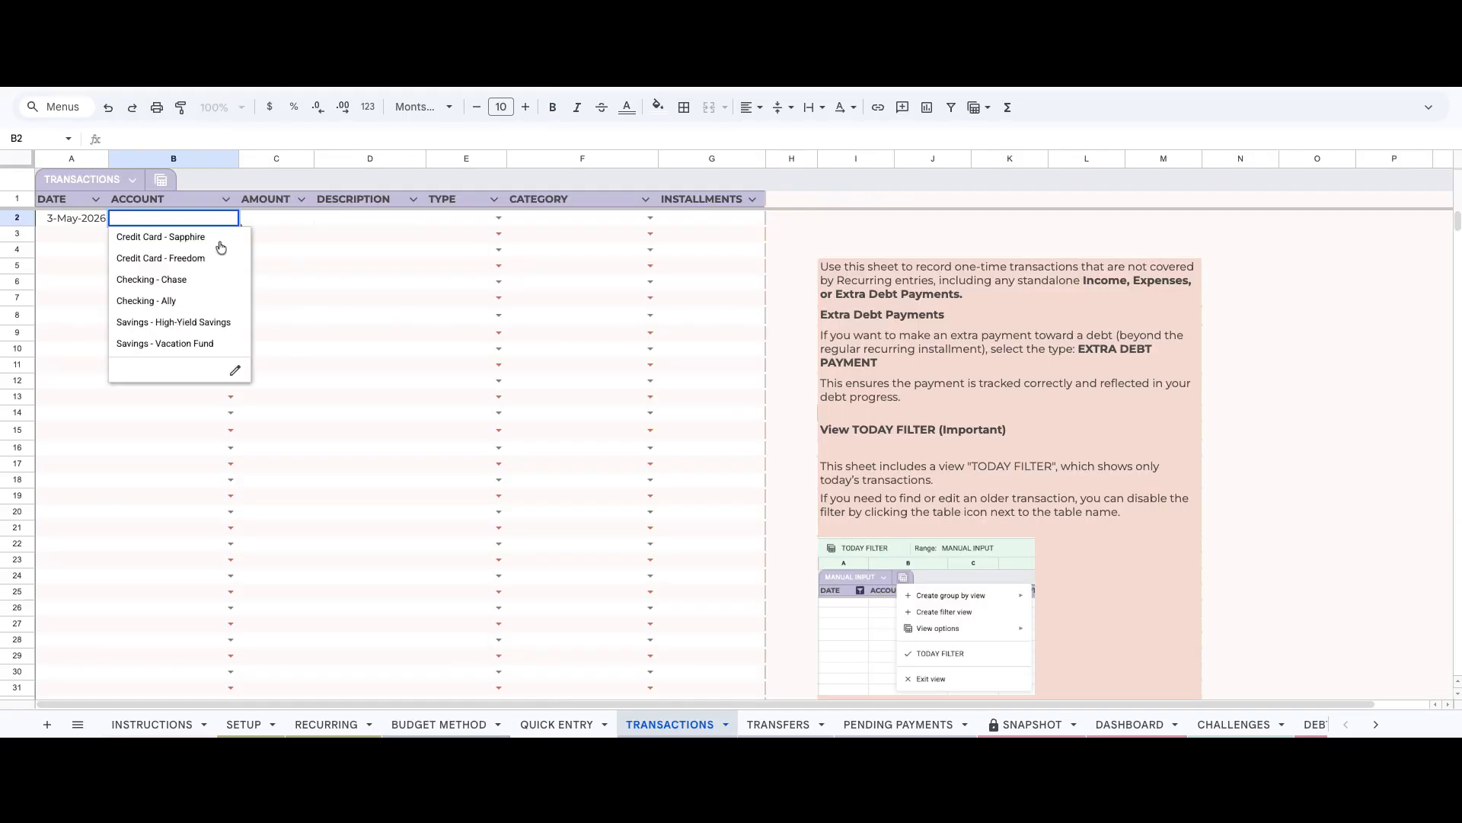
click(221, 238)
click(285, 221)
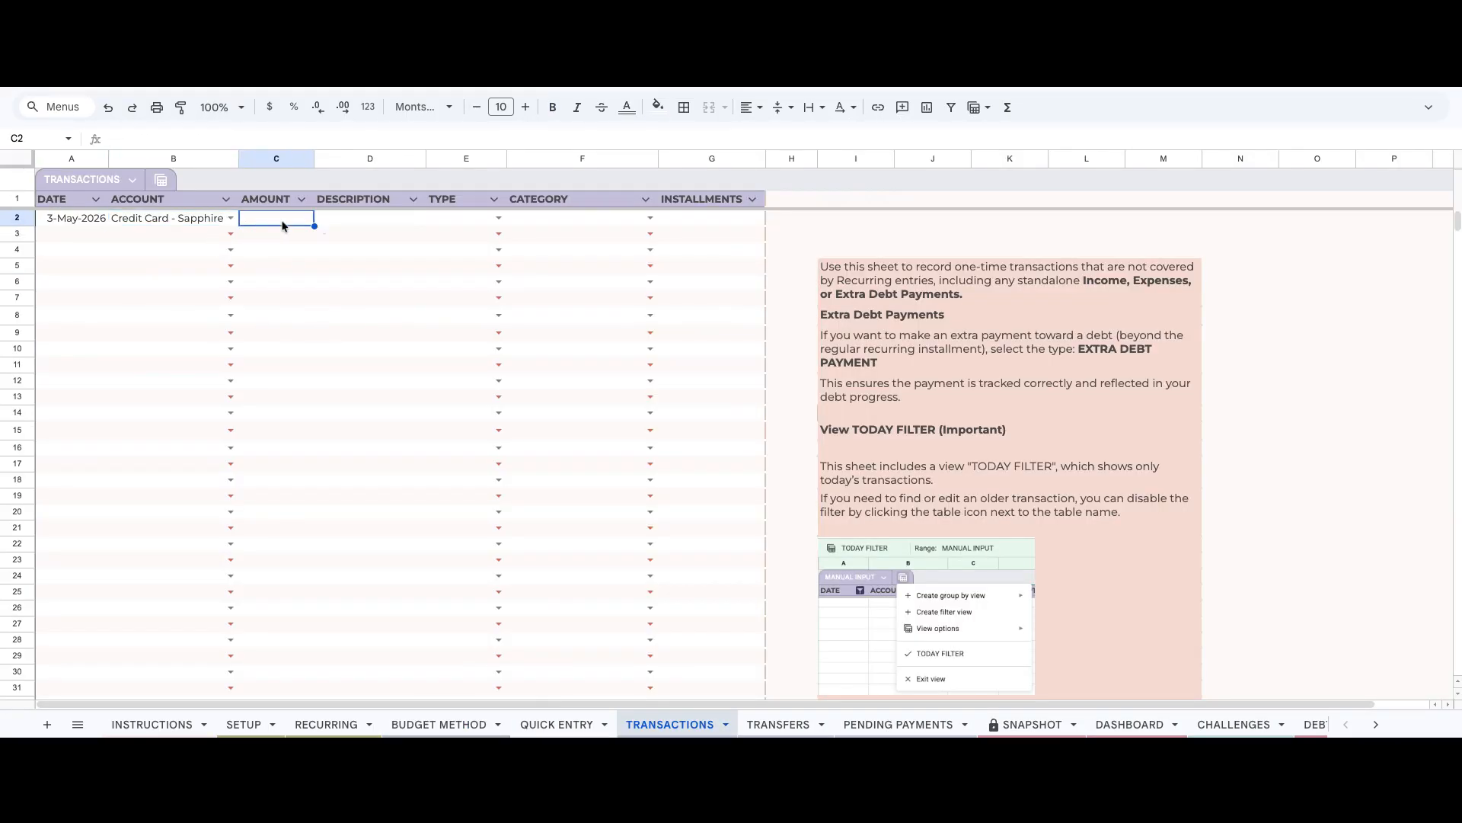
text(350)
key(Return)
double_click(389, 216)
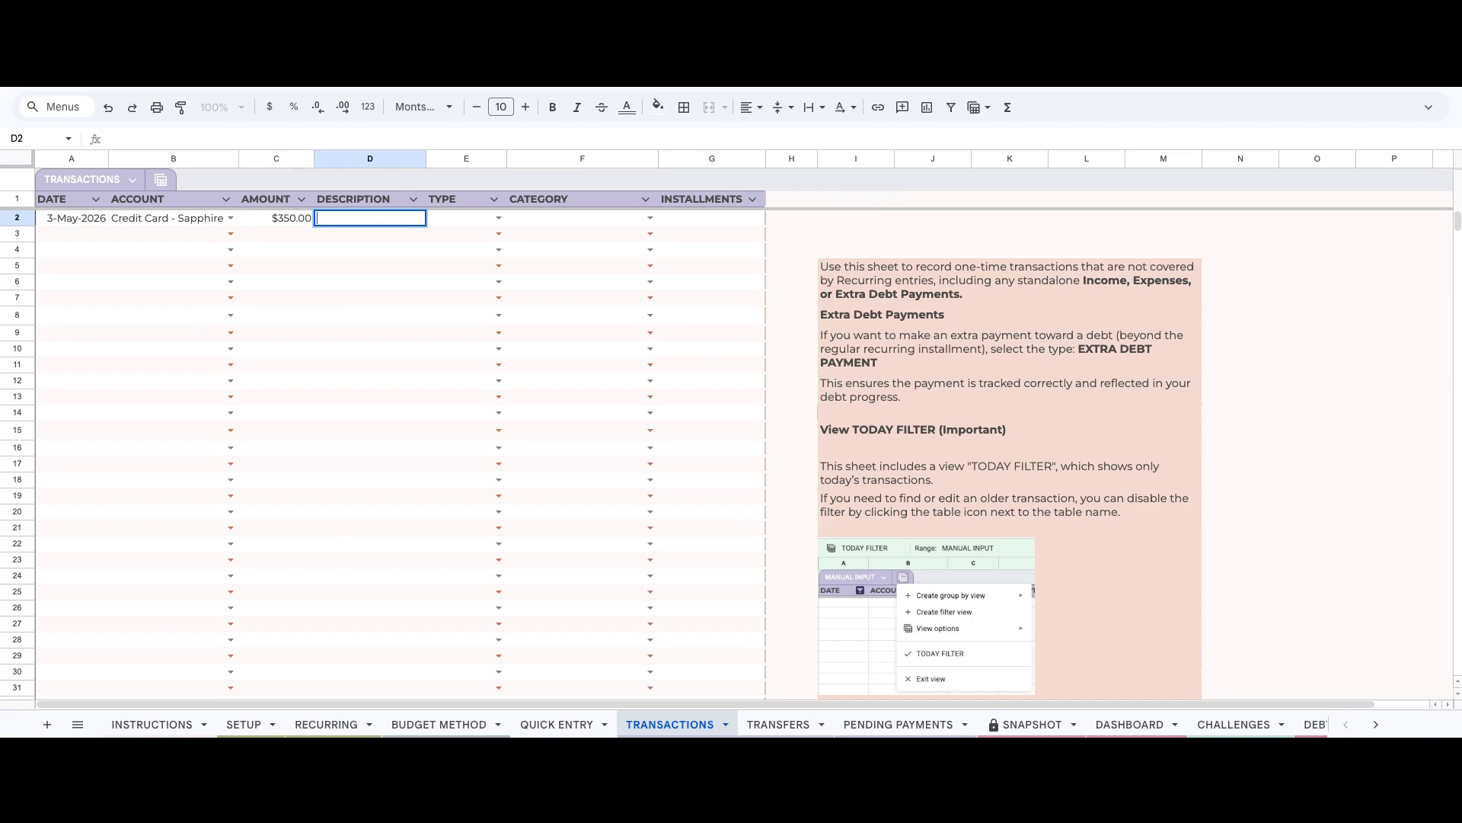
text(gas station)
Set the gas station transaction's type to EXPENSES and its category to Car & Gas.
click(499, 218)
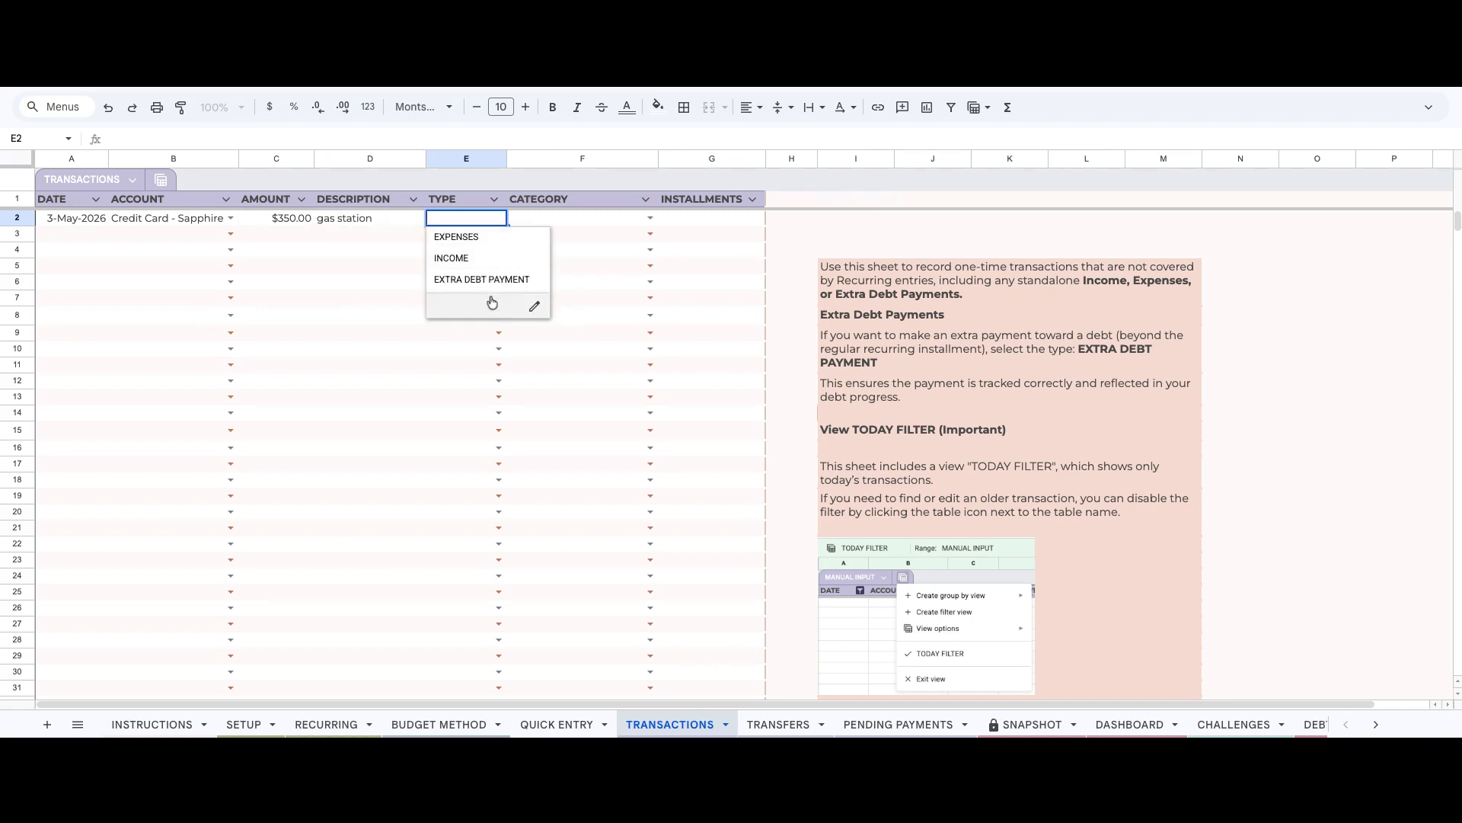
click(494, 237)
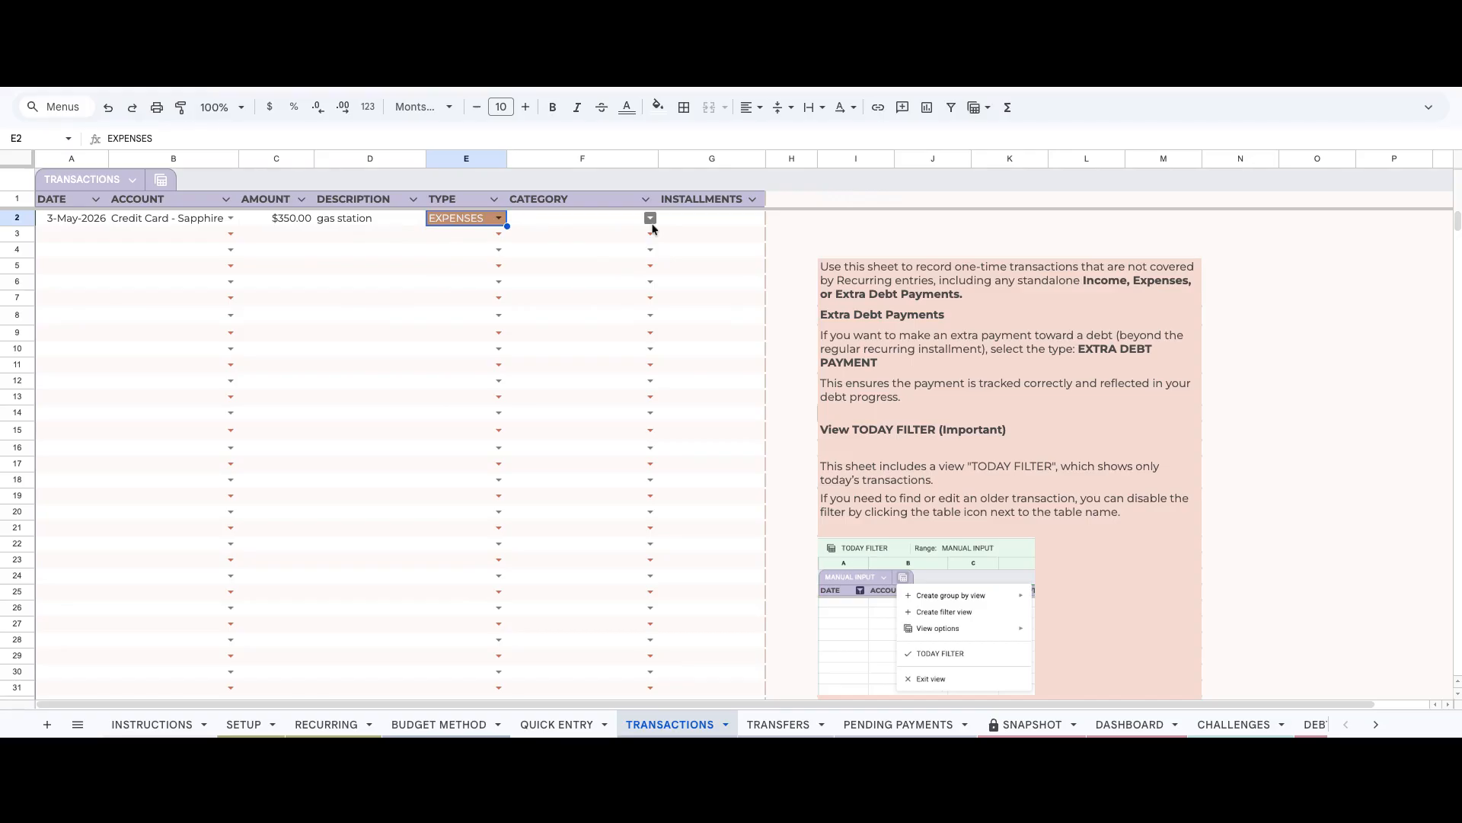
click(651, 218)
click(688, 222)
click(628, 222)
click(649, 218)
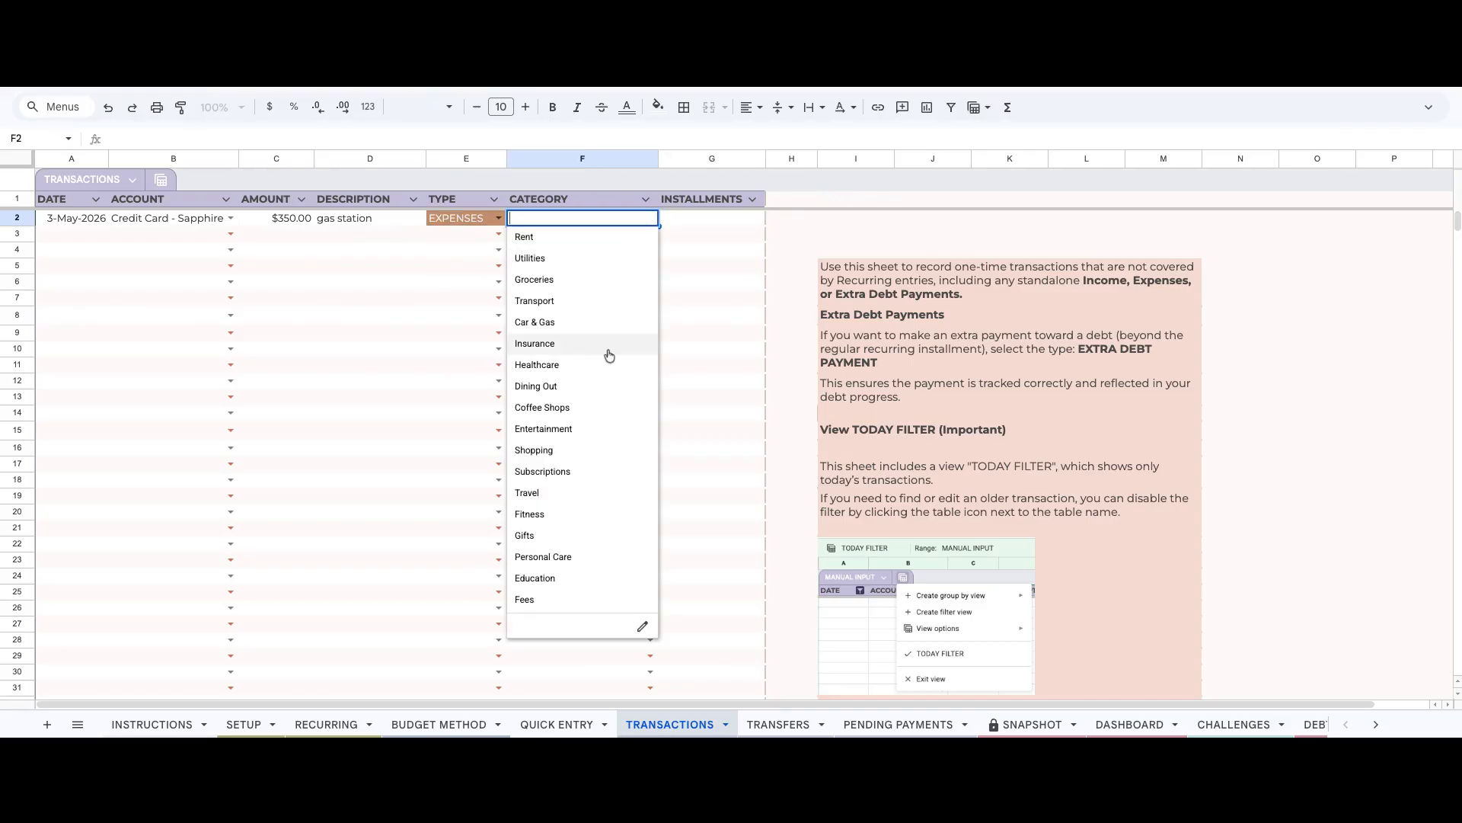
click(605, 322)
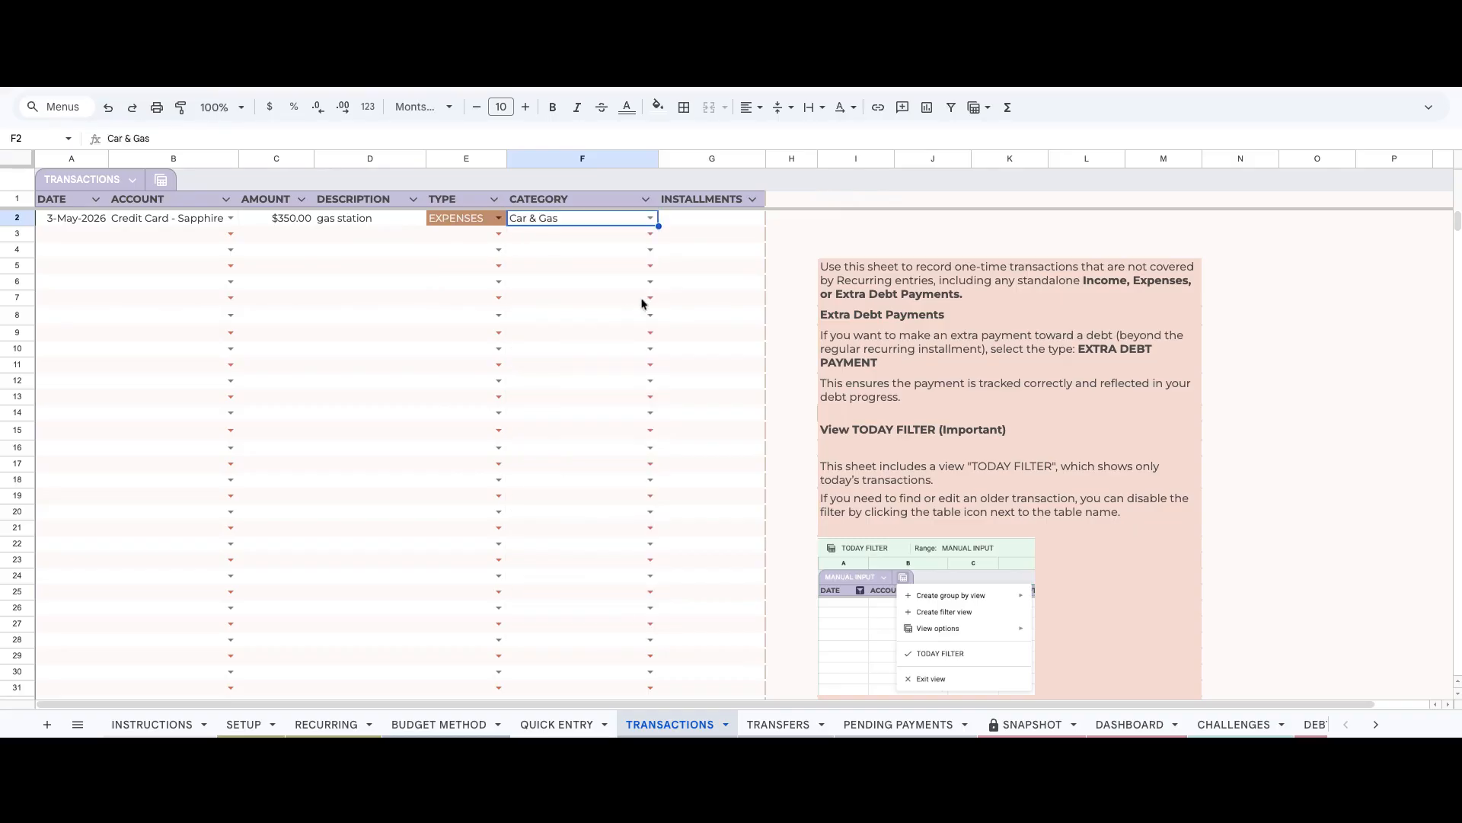
click(721, 224)
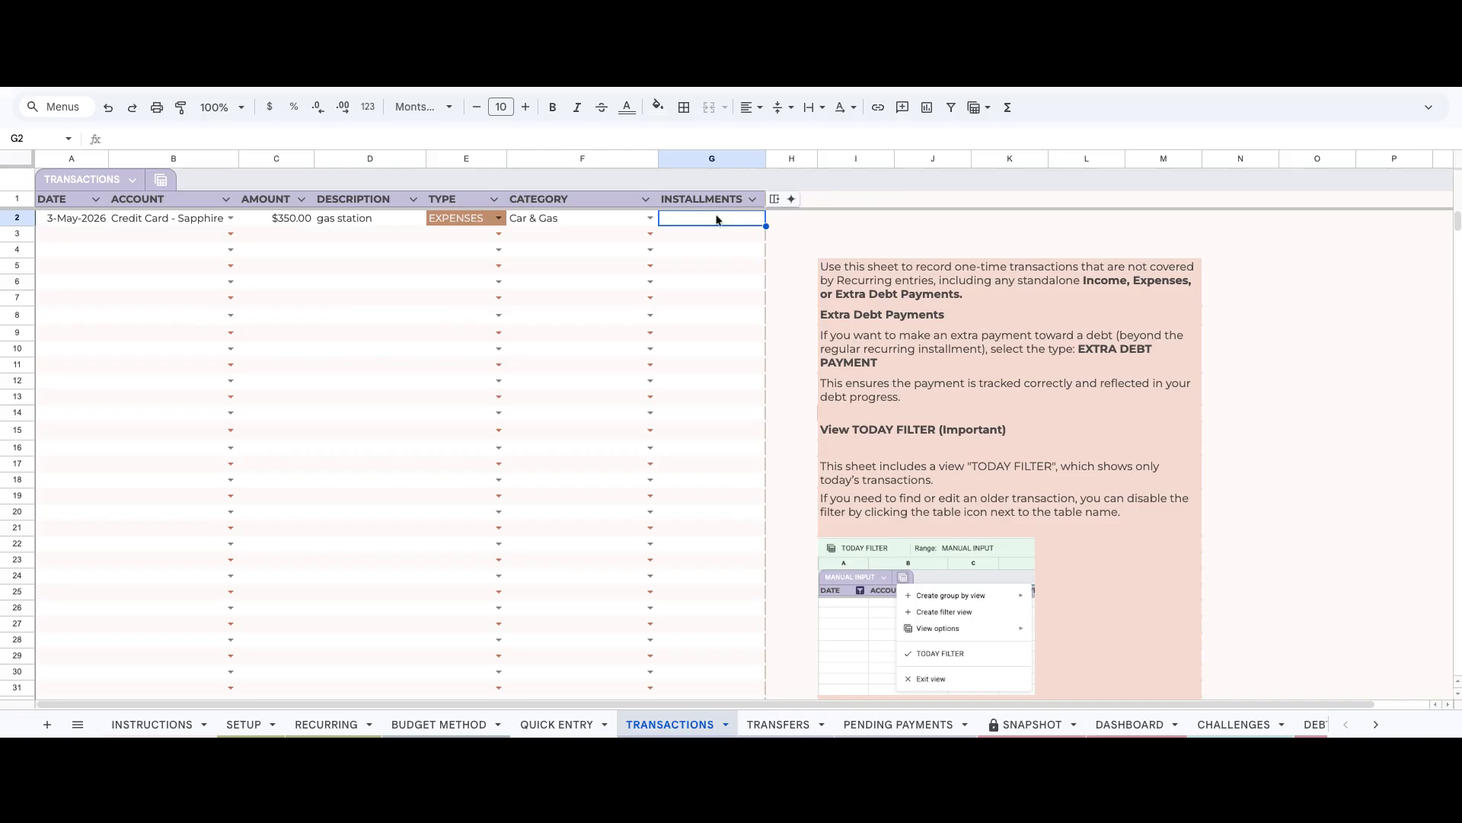
Apply the TODAY FILTER view to the transactions table and exit that view.
click(160, 179)
click(218, 274)
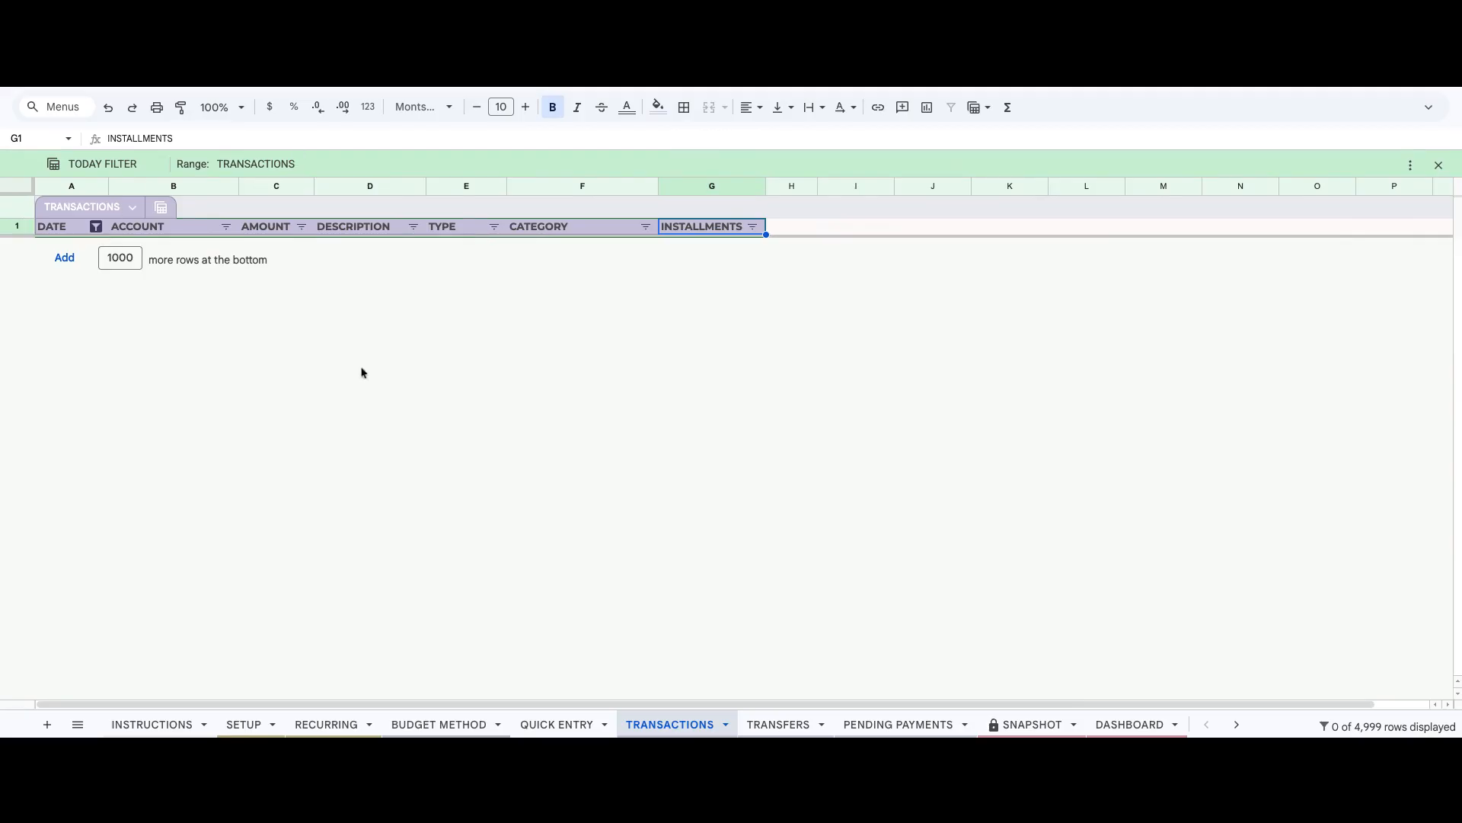
click(133, 207)
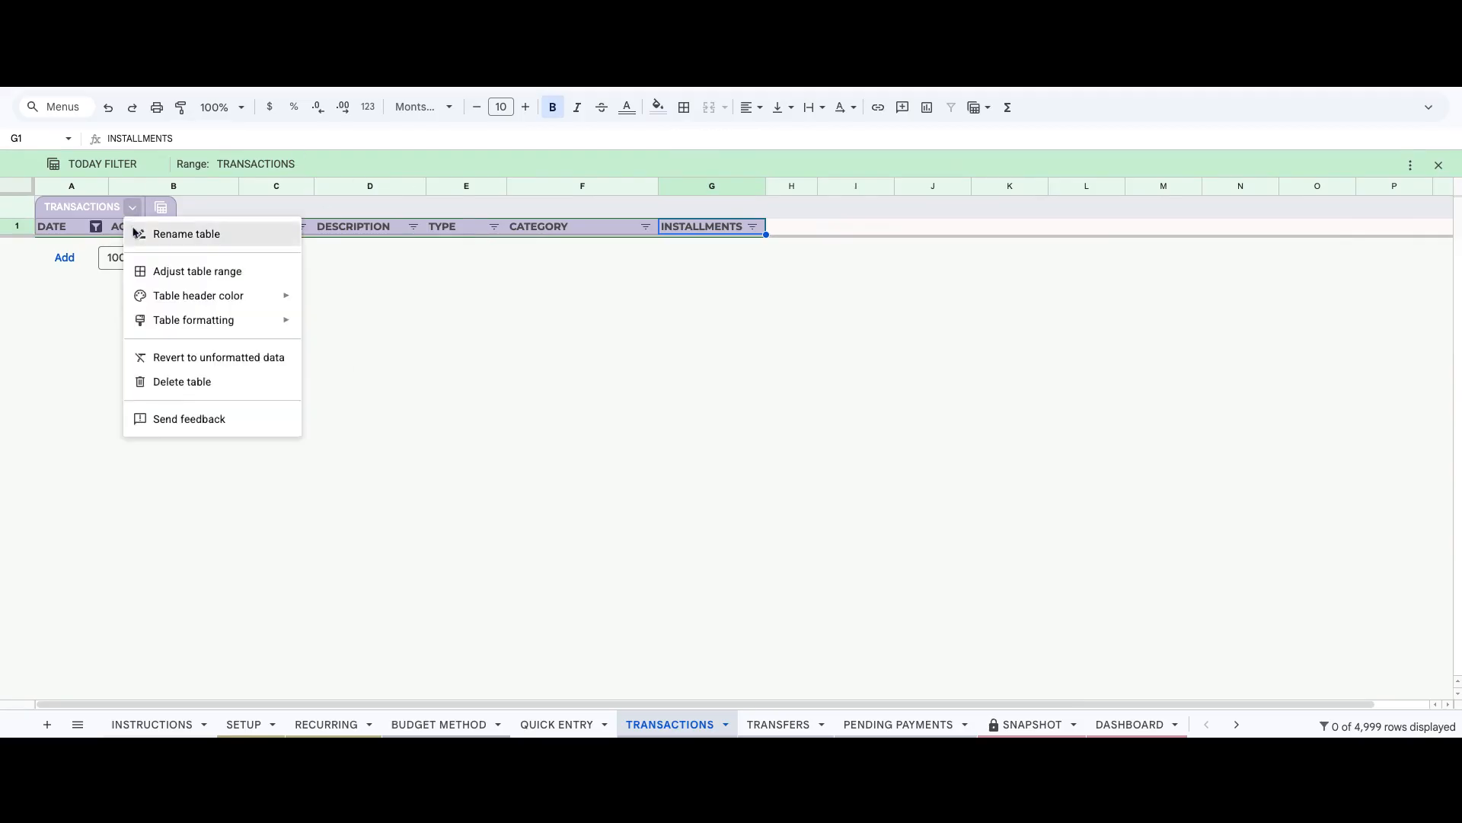
click(161, 208)
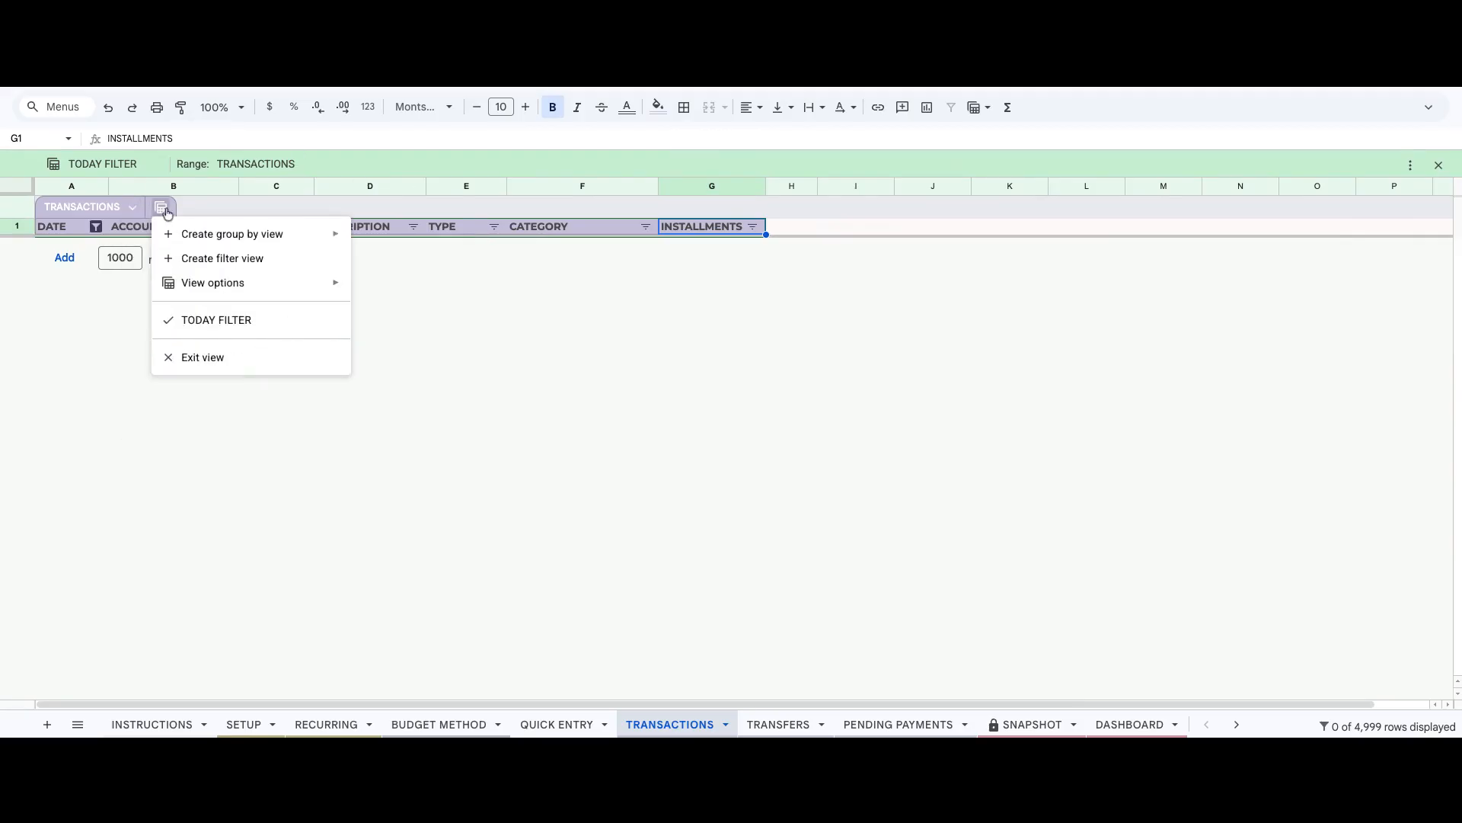
click(226, 357)
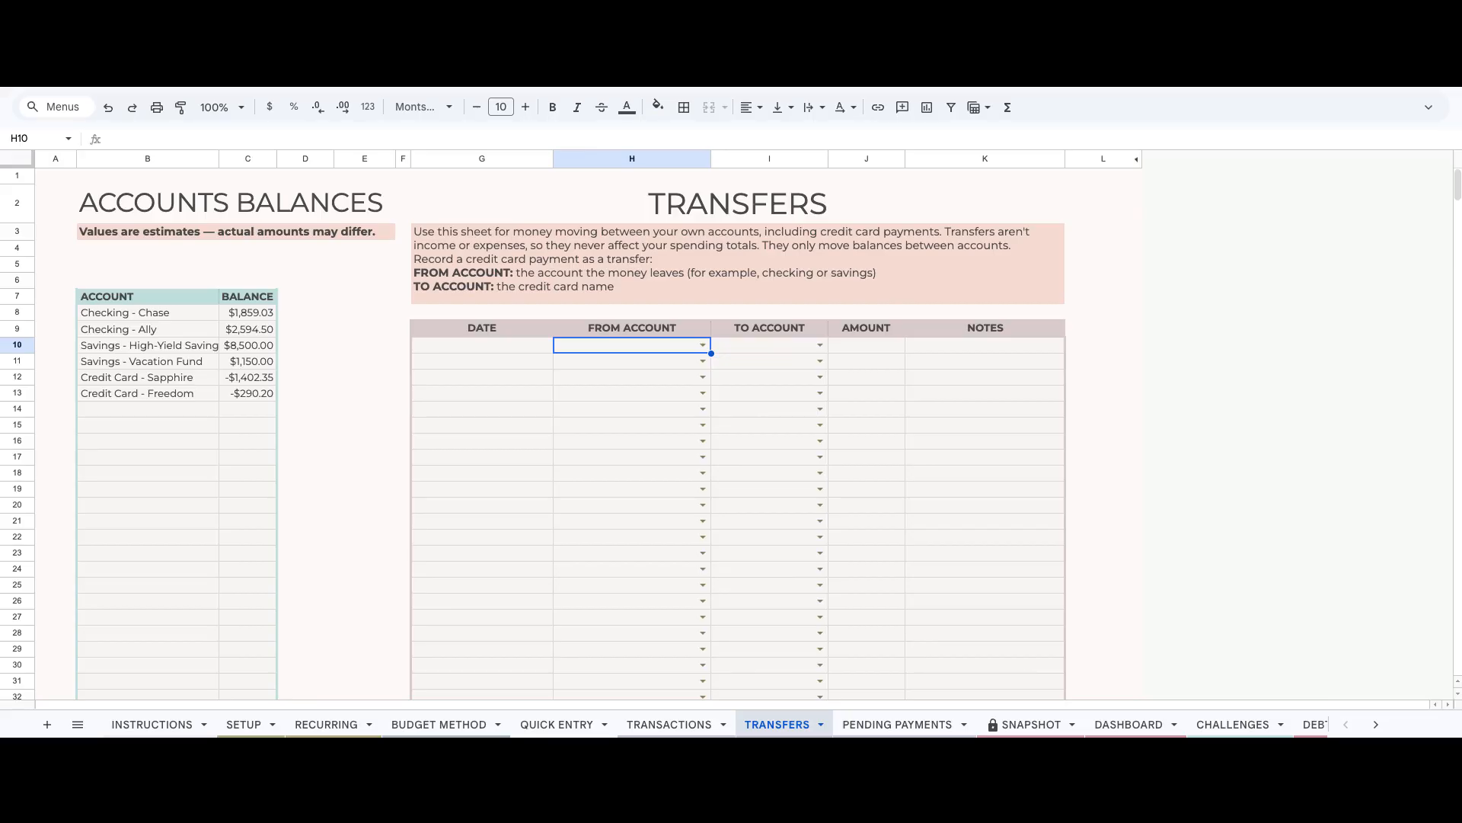
Enter a transfer dated 24-Jul-2026 with Checking - Ally as the from account on the TRANSFERS sheet.
double_click(482, 345)
click(533, 486)
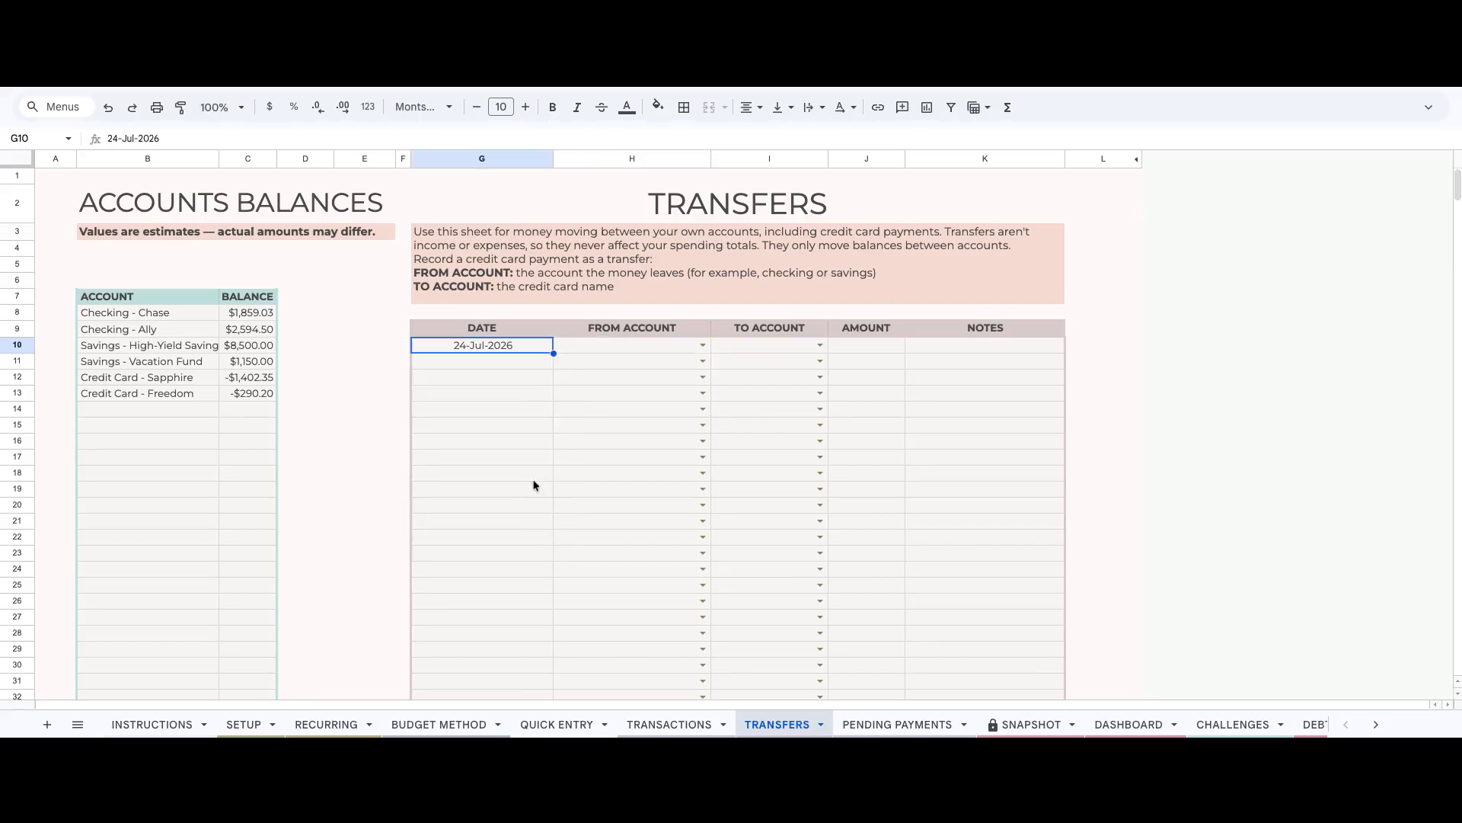
click(702, 346)
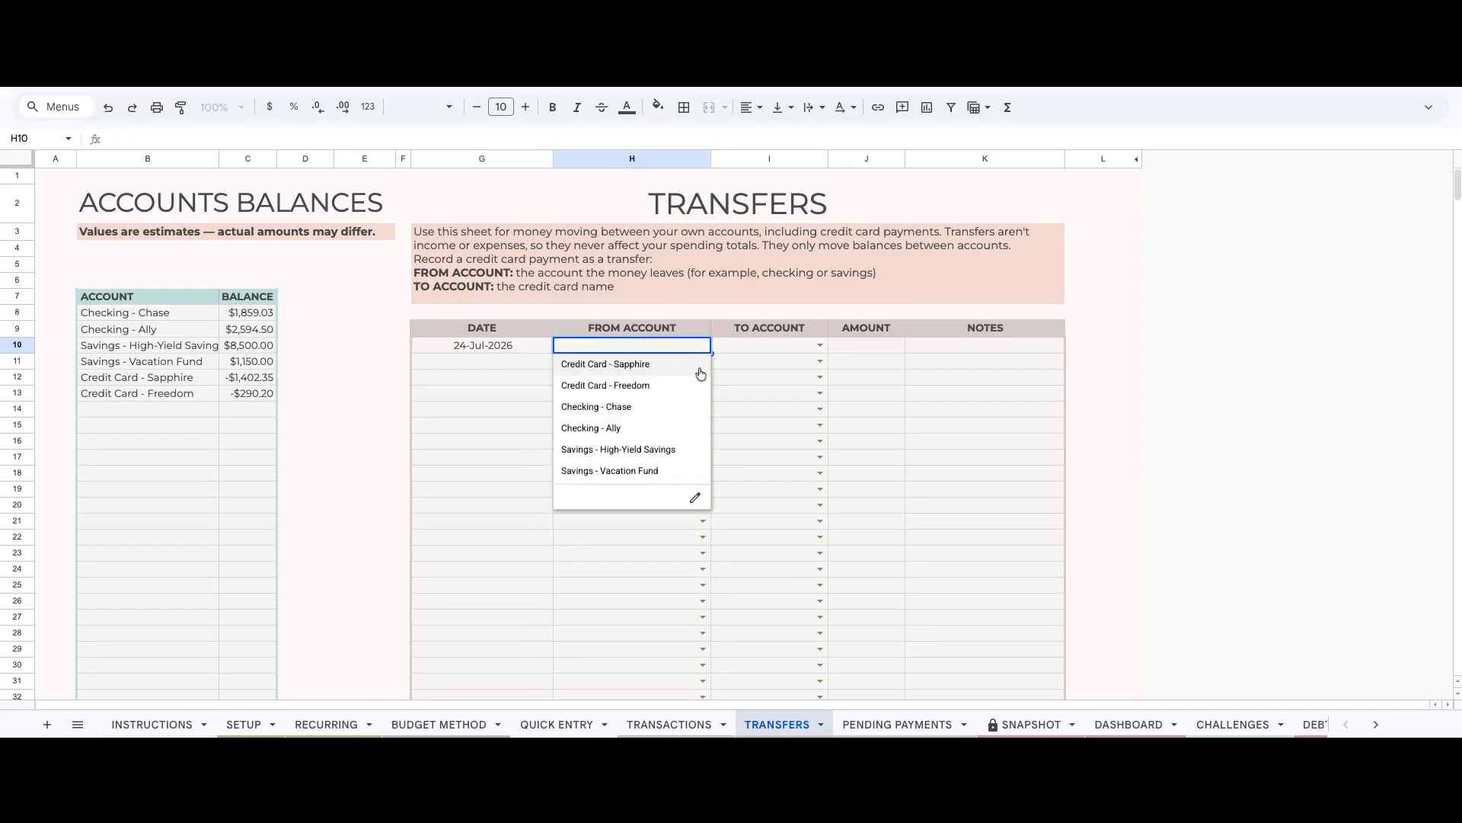
click(700, 373)
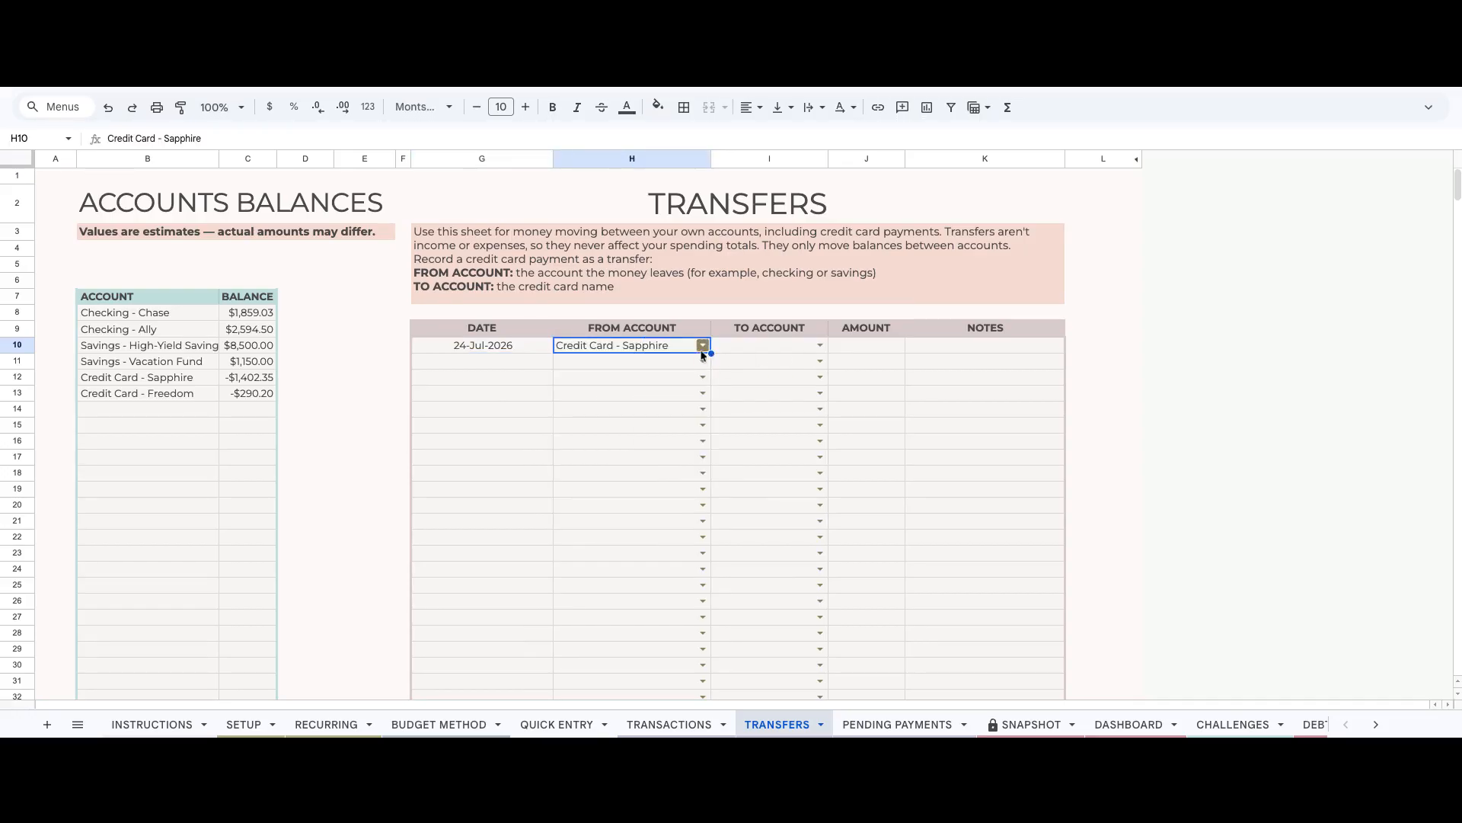
click(820, 345)
click(700, 347)
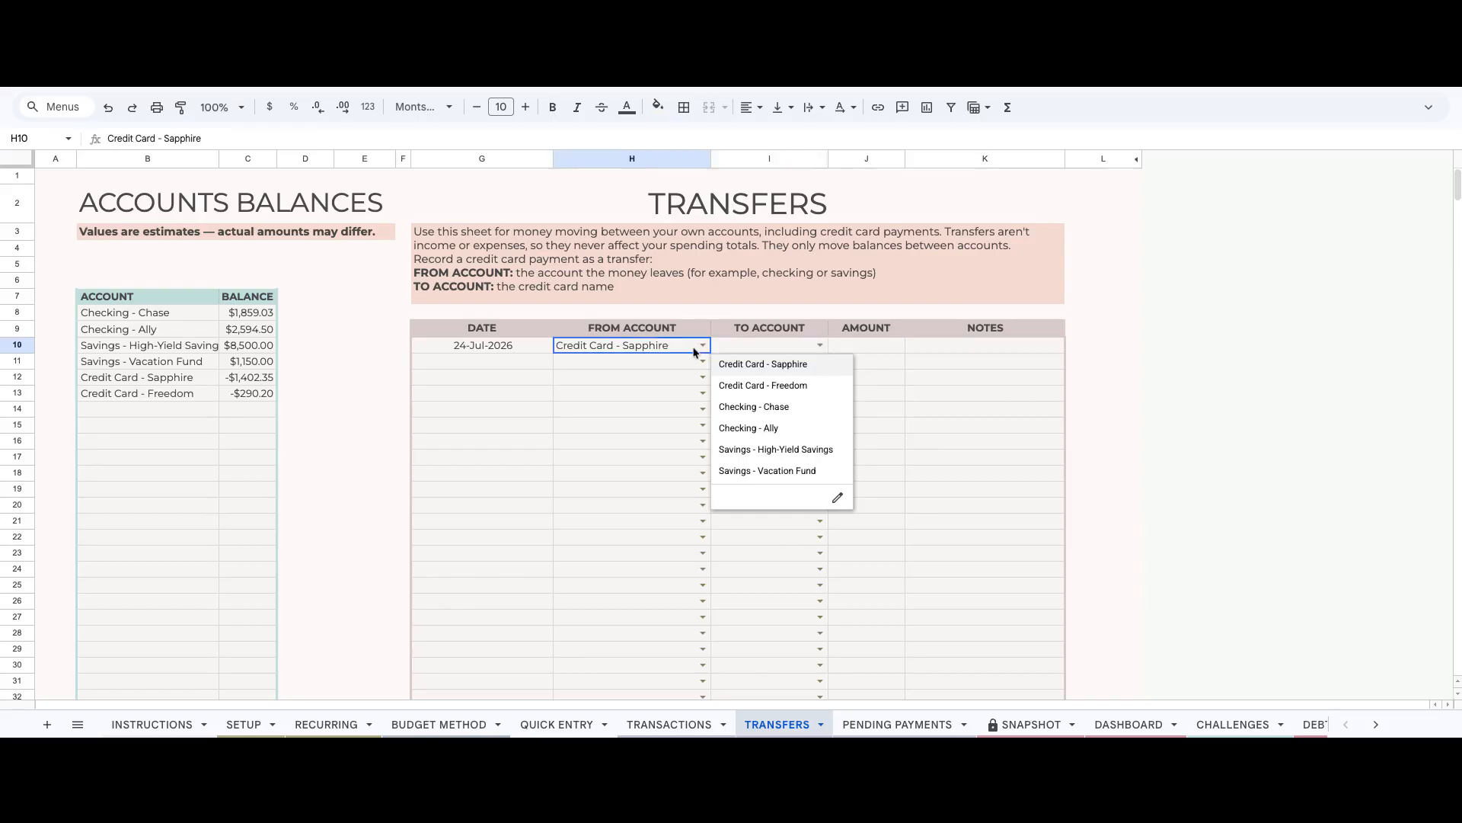
click(672, 429)
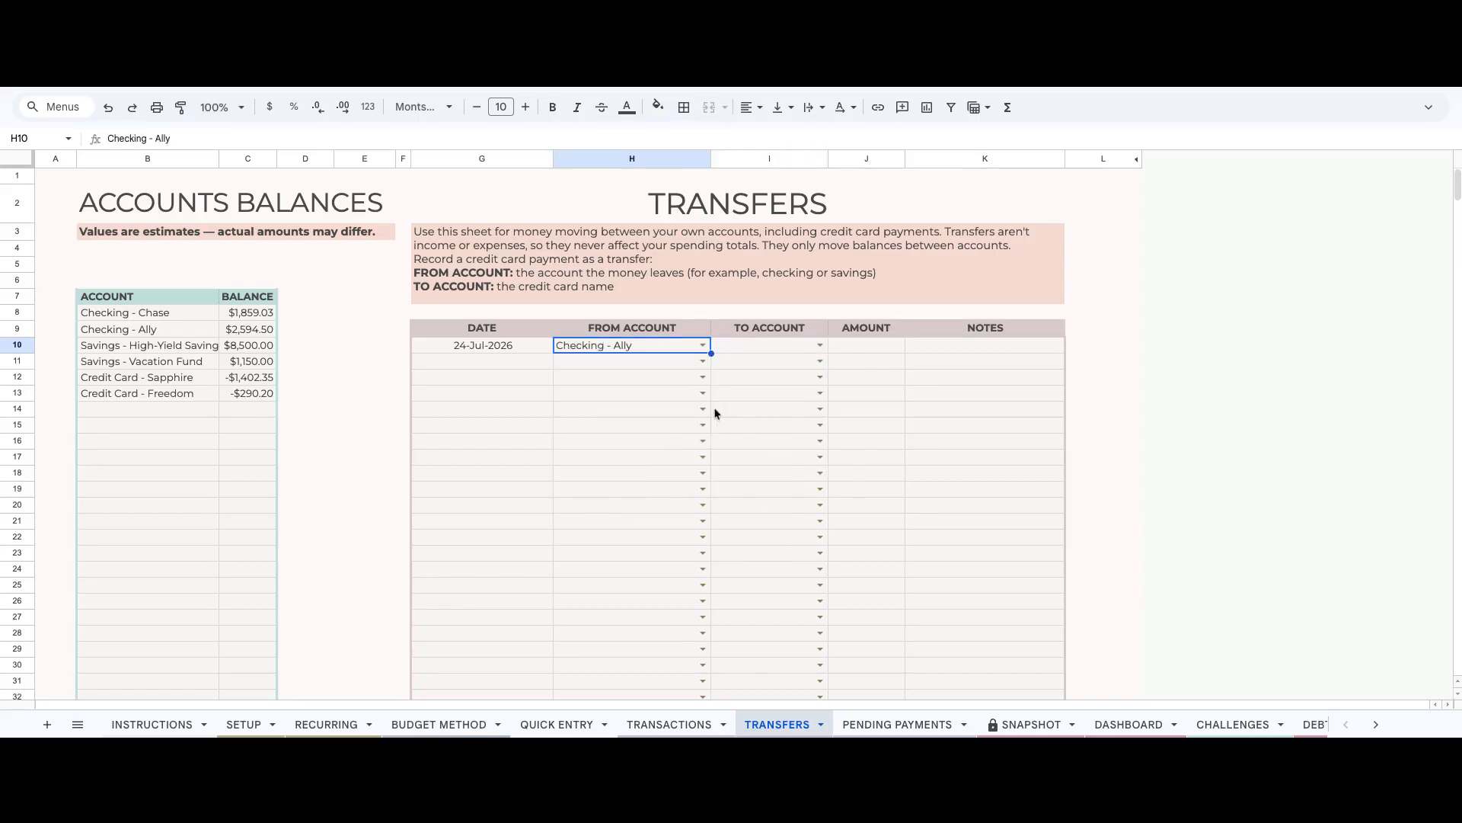
Set the 24-Jul-2026 transfer's to account to Checking - Chase and its amount to 100.
click(820, 347)
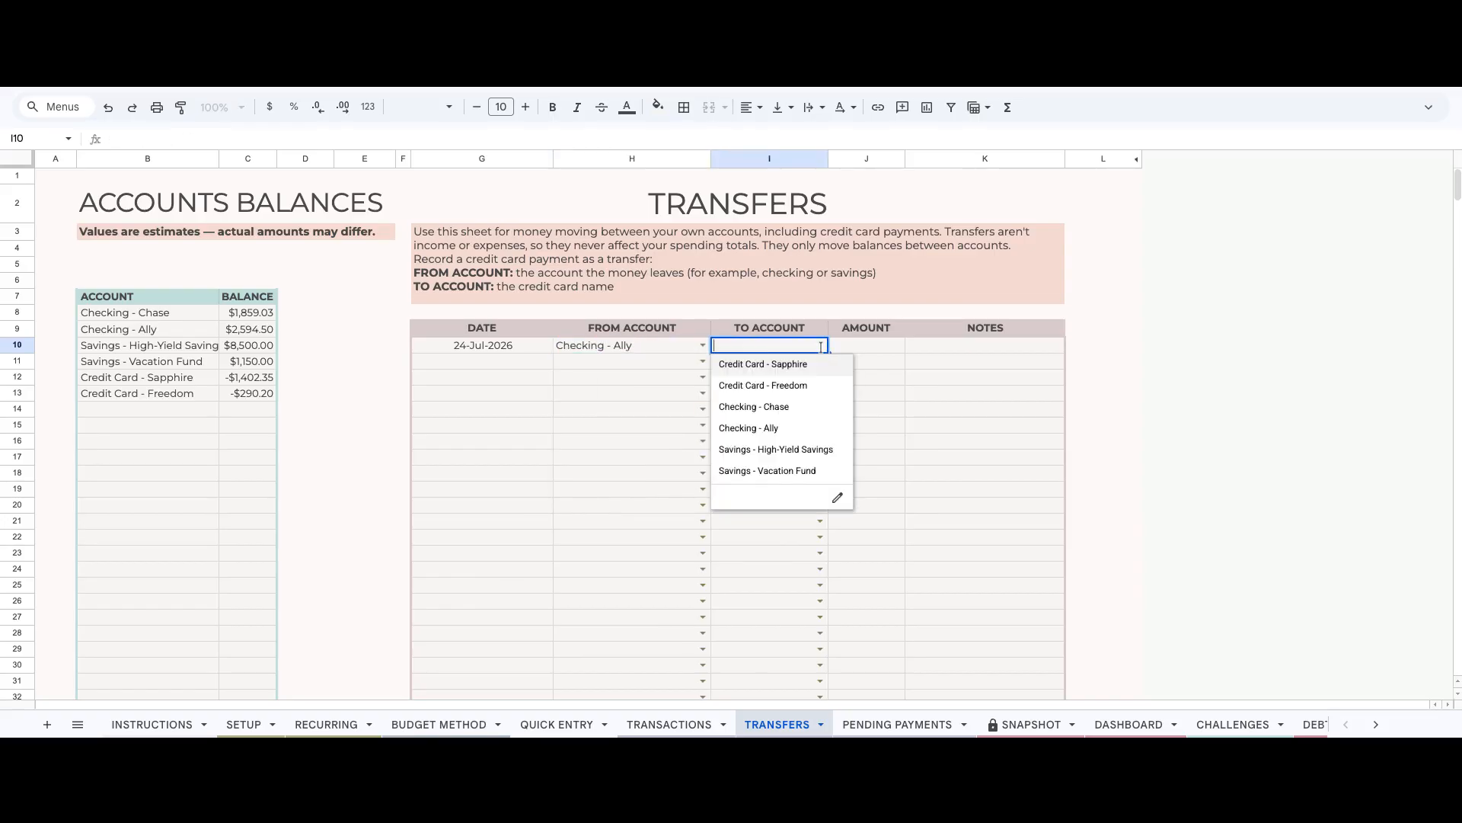
click(818, 409)
click(875, 352)
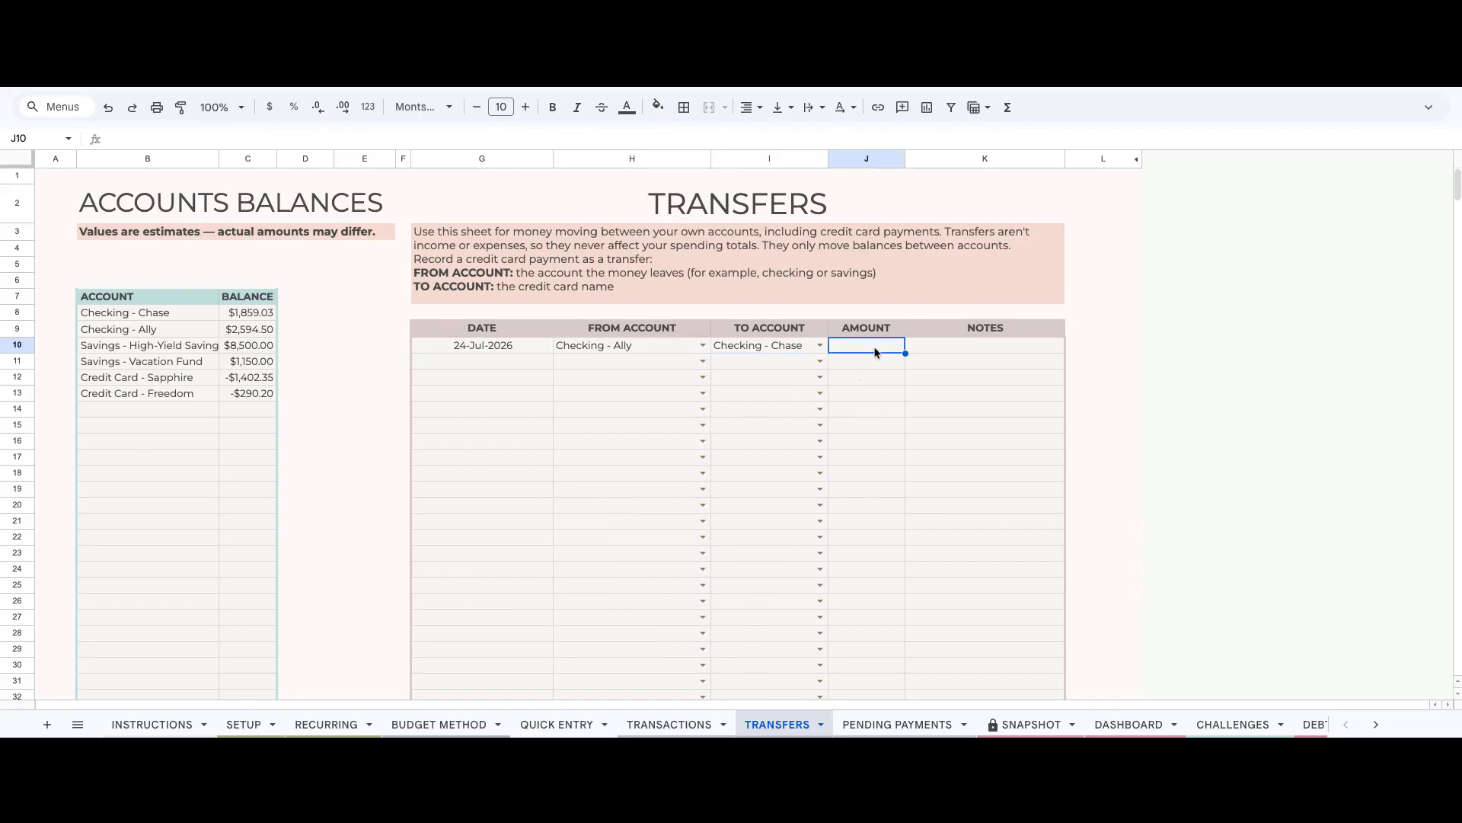
text(100)
key(Return)
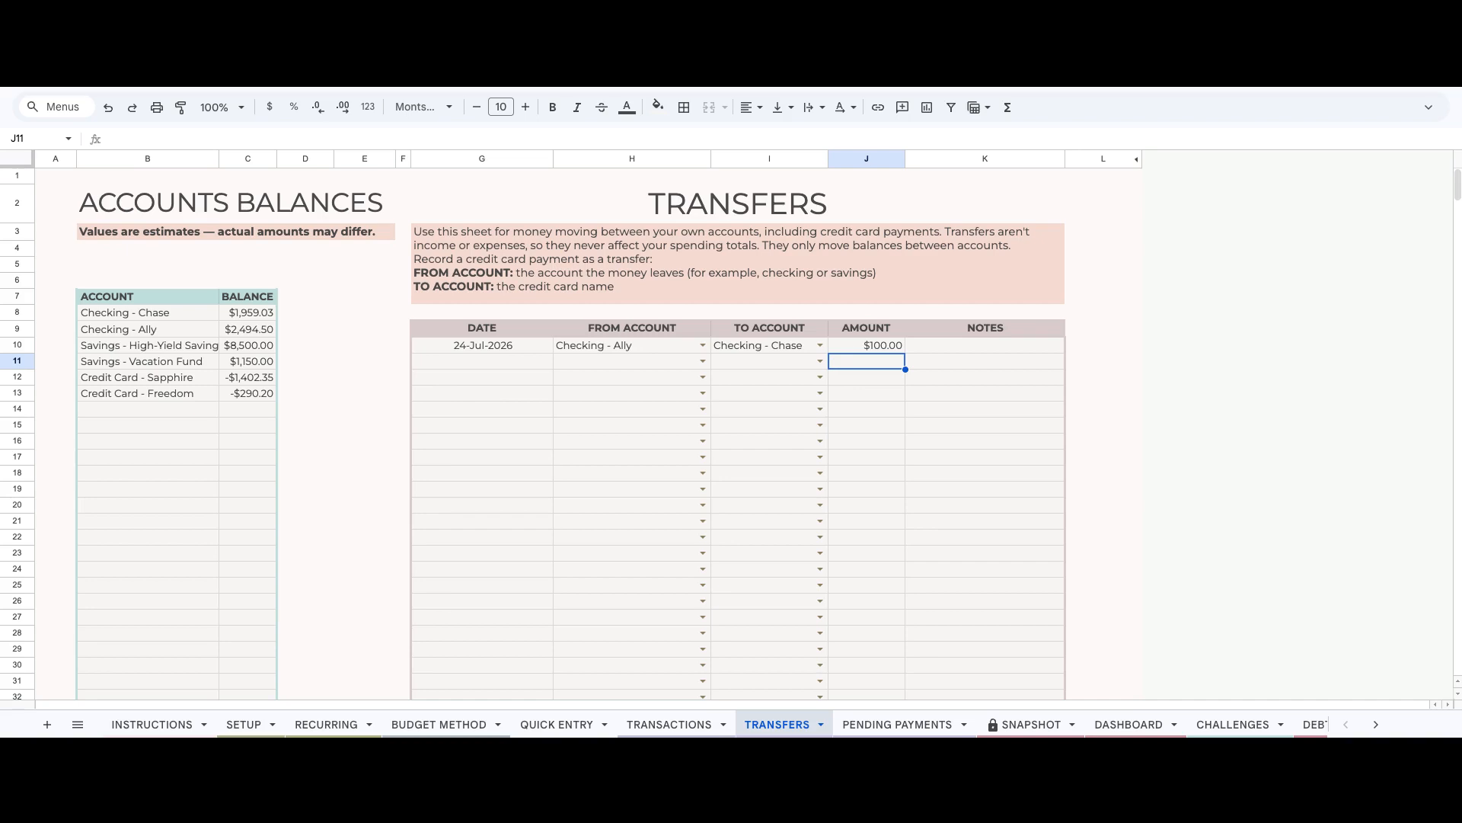
Start a second transfer in the next row of the TRANSFERS sheet with the date 22-Jul-2026.
key(Up)
key(Right)
key(Down)
key(Left)
key(Left)
key(Left)
key(Left)
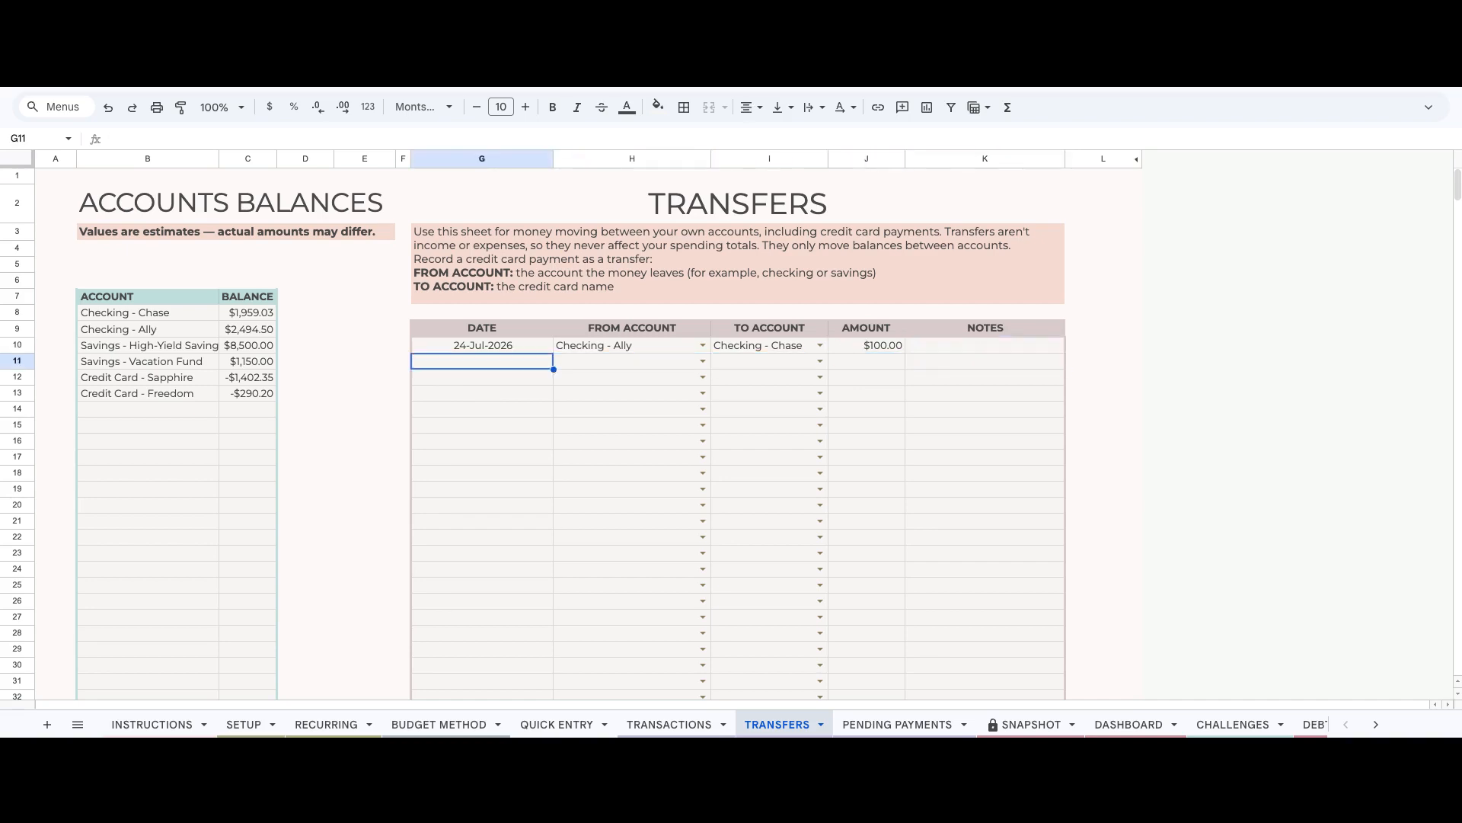
double_click(495, 369)
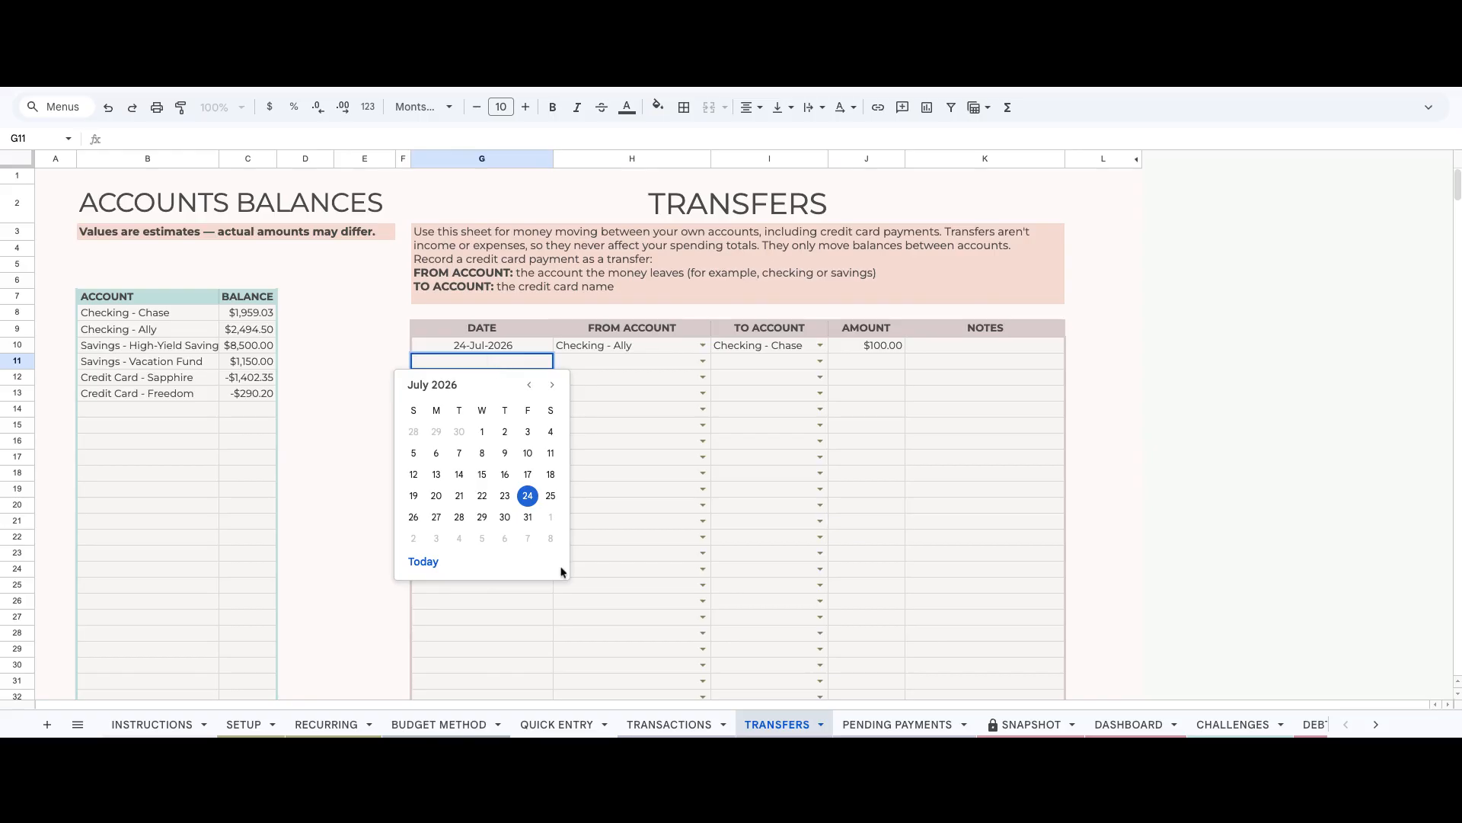
click(482, 496)
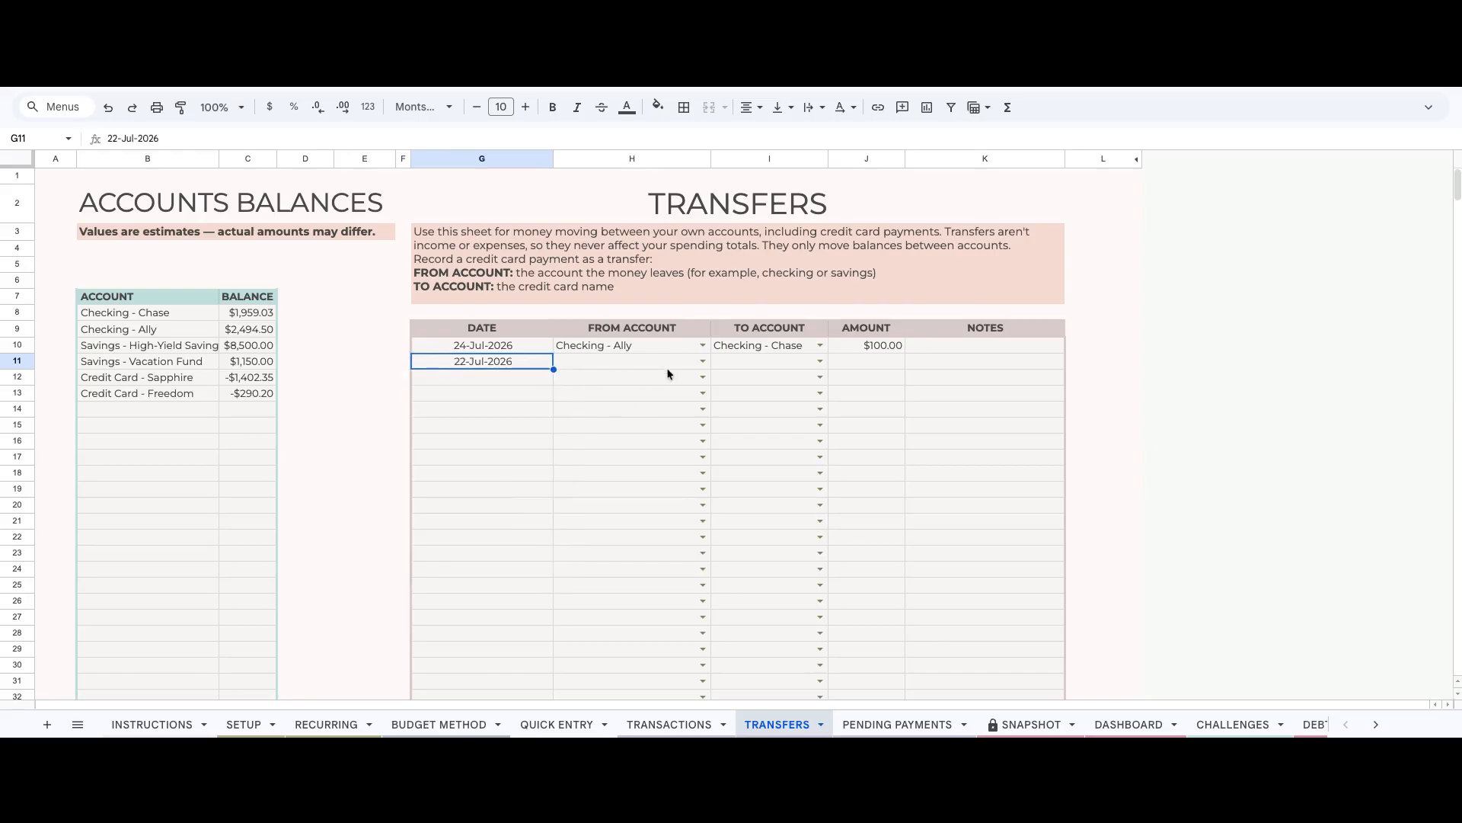
Set the 22-Jul-2026 transfer's from account to Checking - Chase and its to account to Credit Card - Sapphire.
click(701, 363)
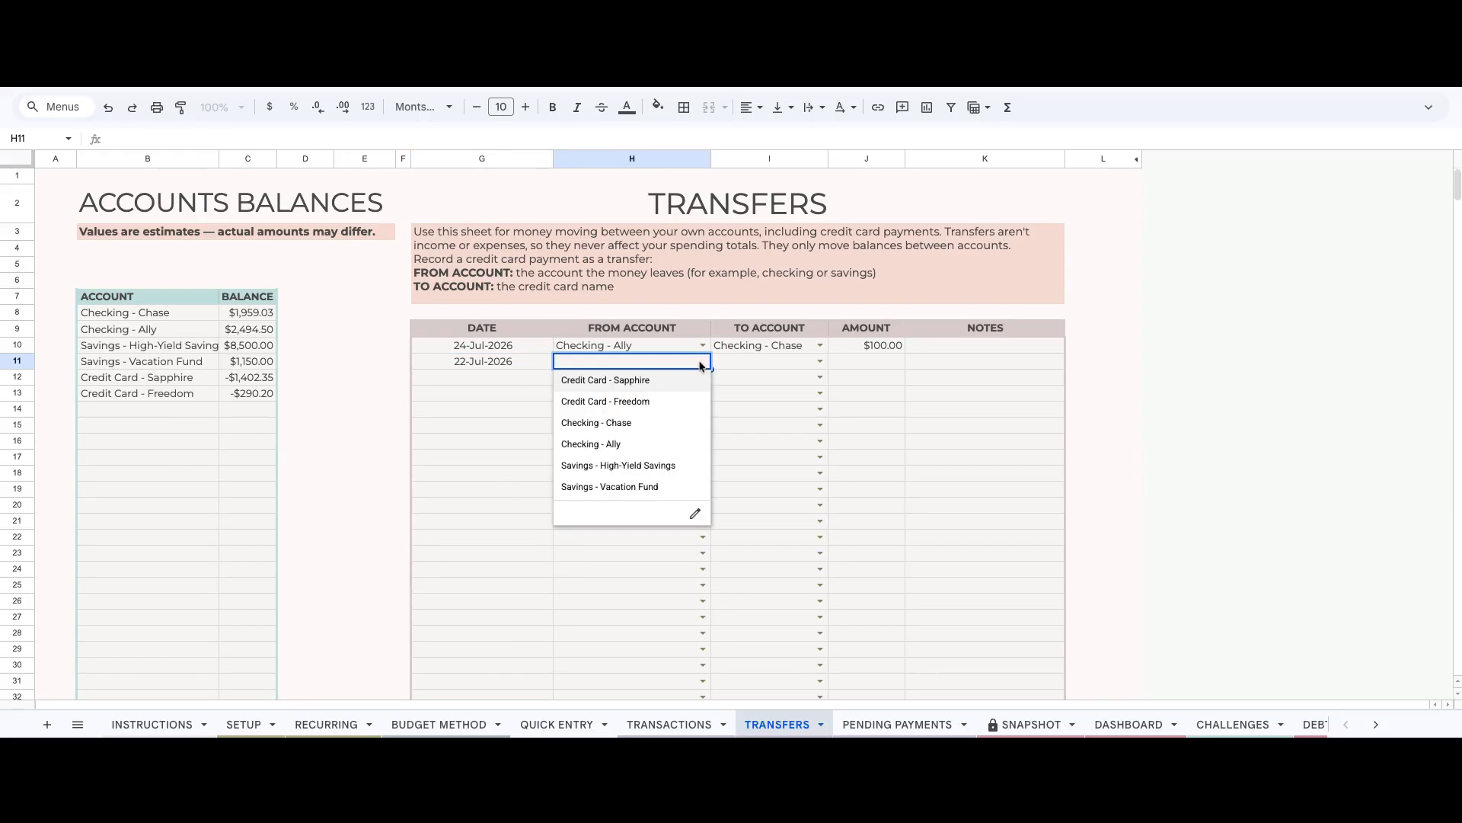
click(629, 426)
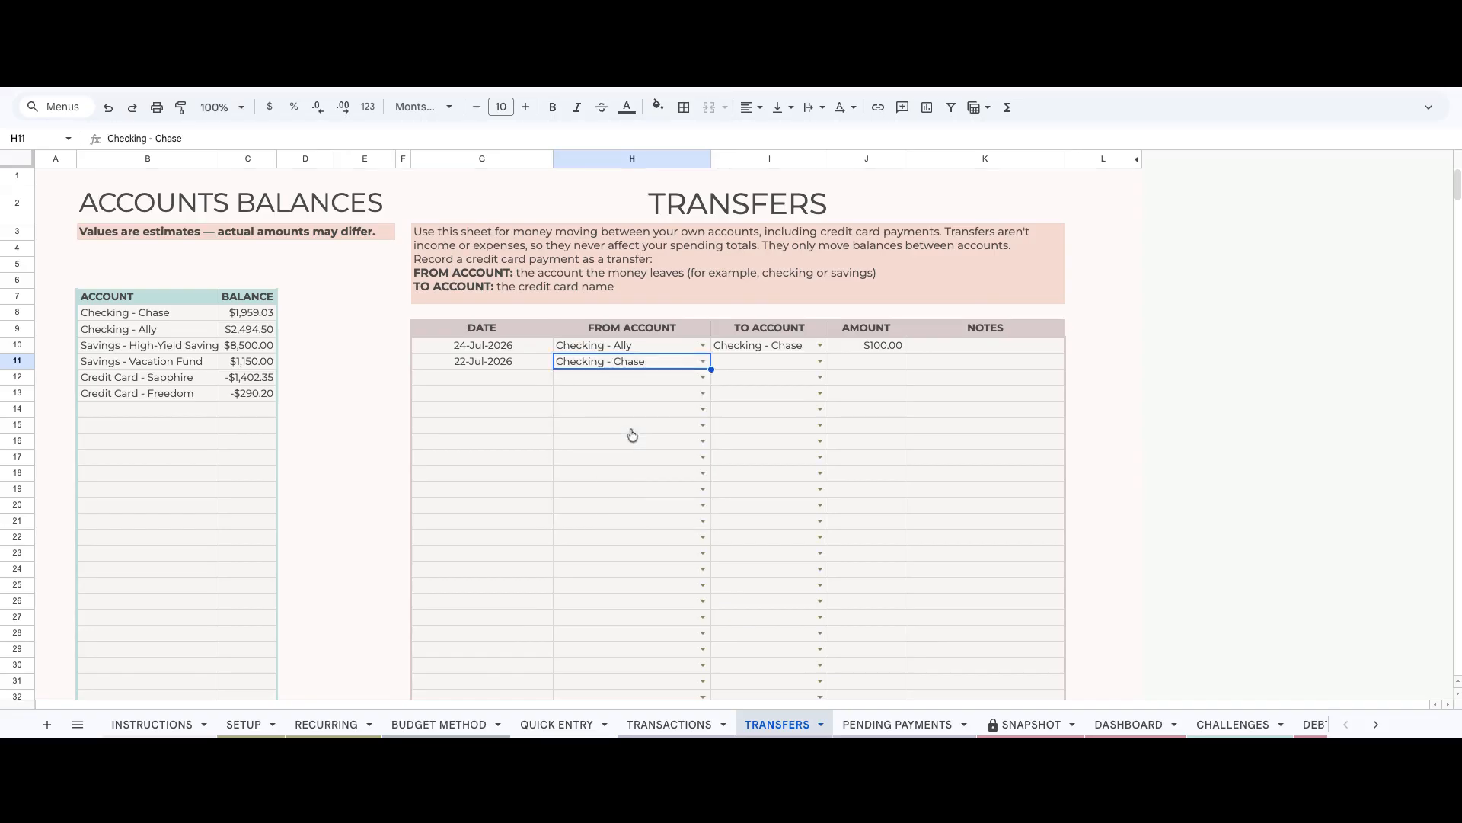
click(820, 361)
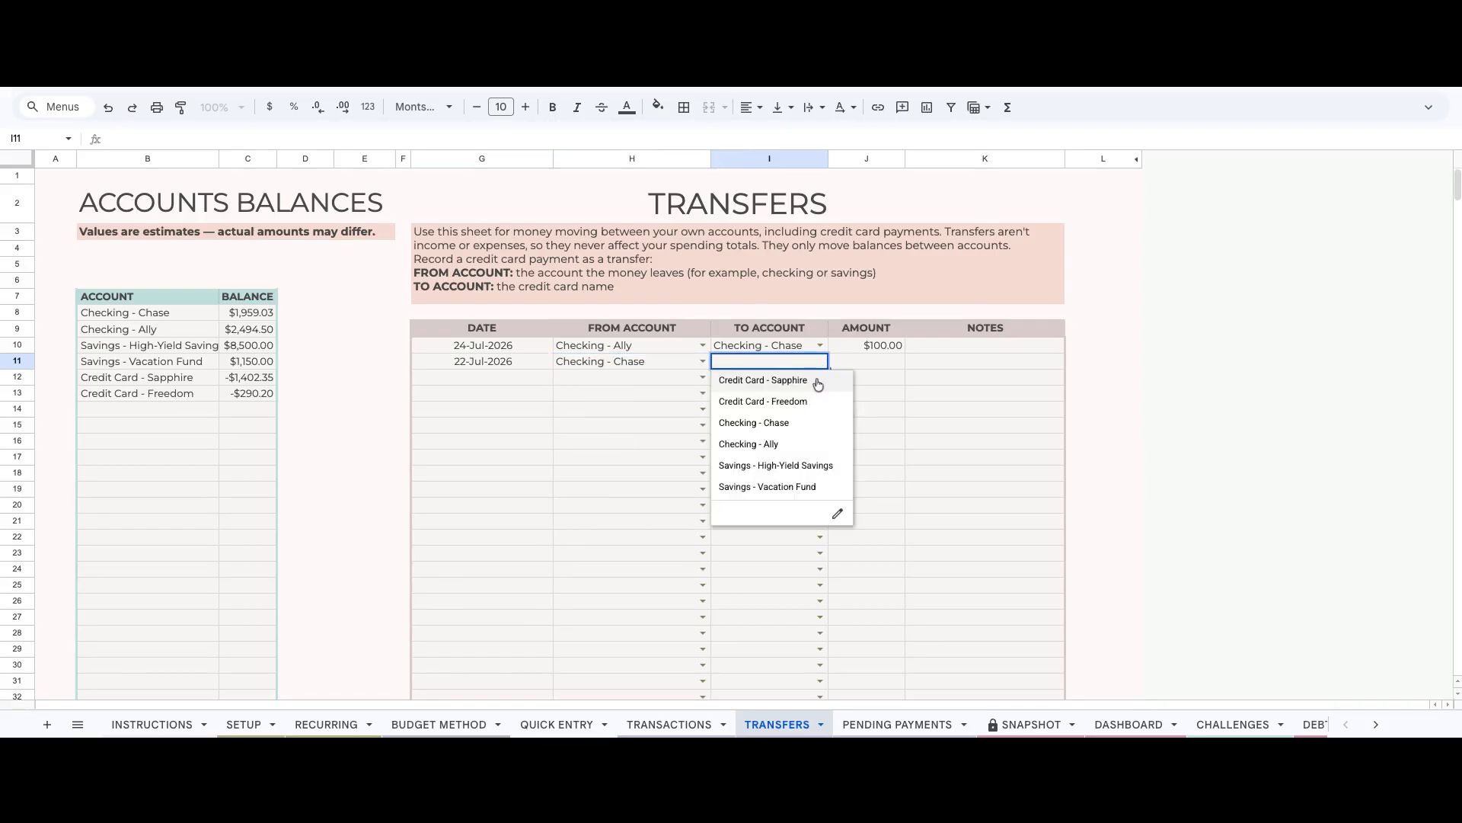
click(818, 383)
click(878, 369)
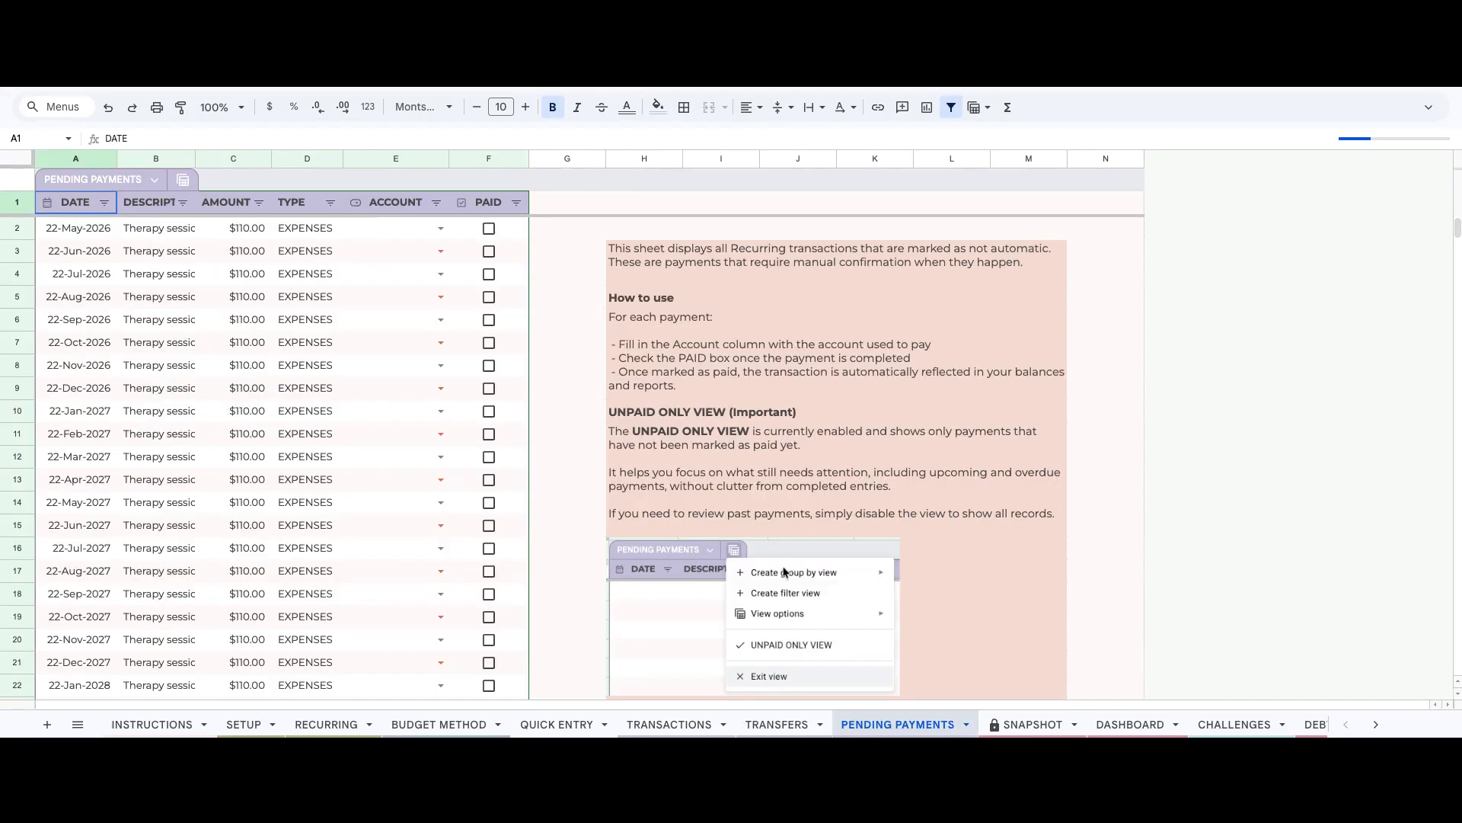
Assign Credit Card - Freedom to the 22-May-2026 therapy session on the PENDING PAYMENTS sheet and mark it as paid.
click(440, 228)
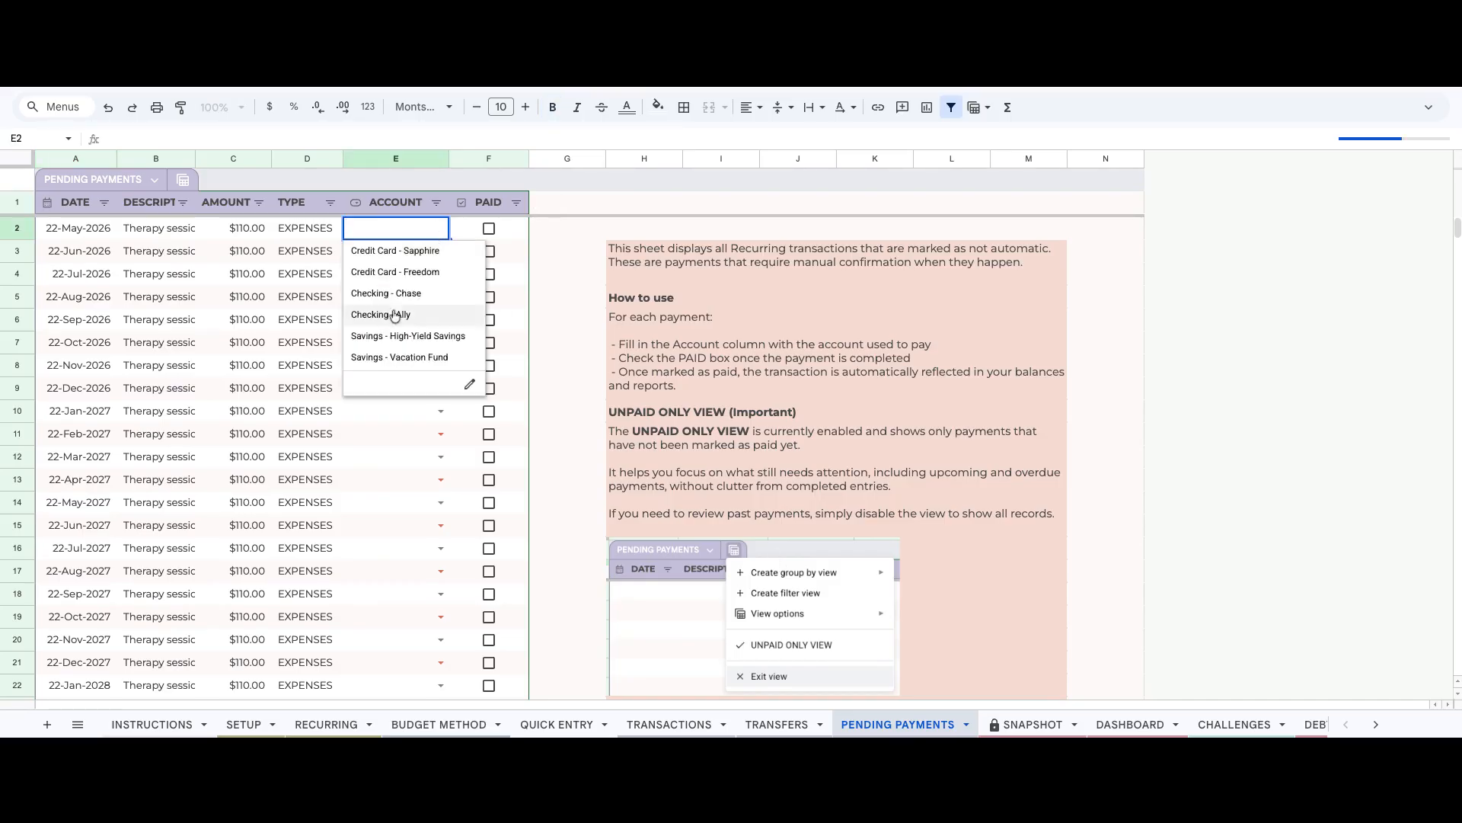
click(406, 275)
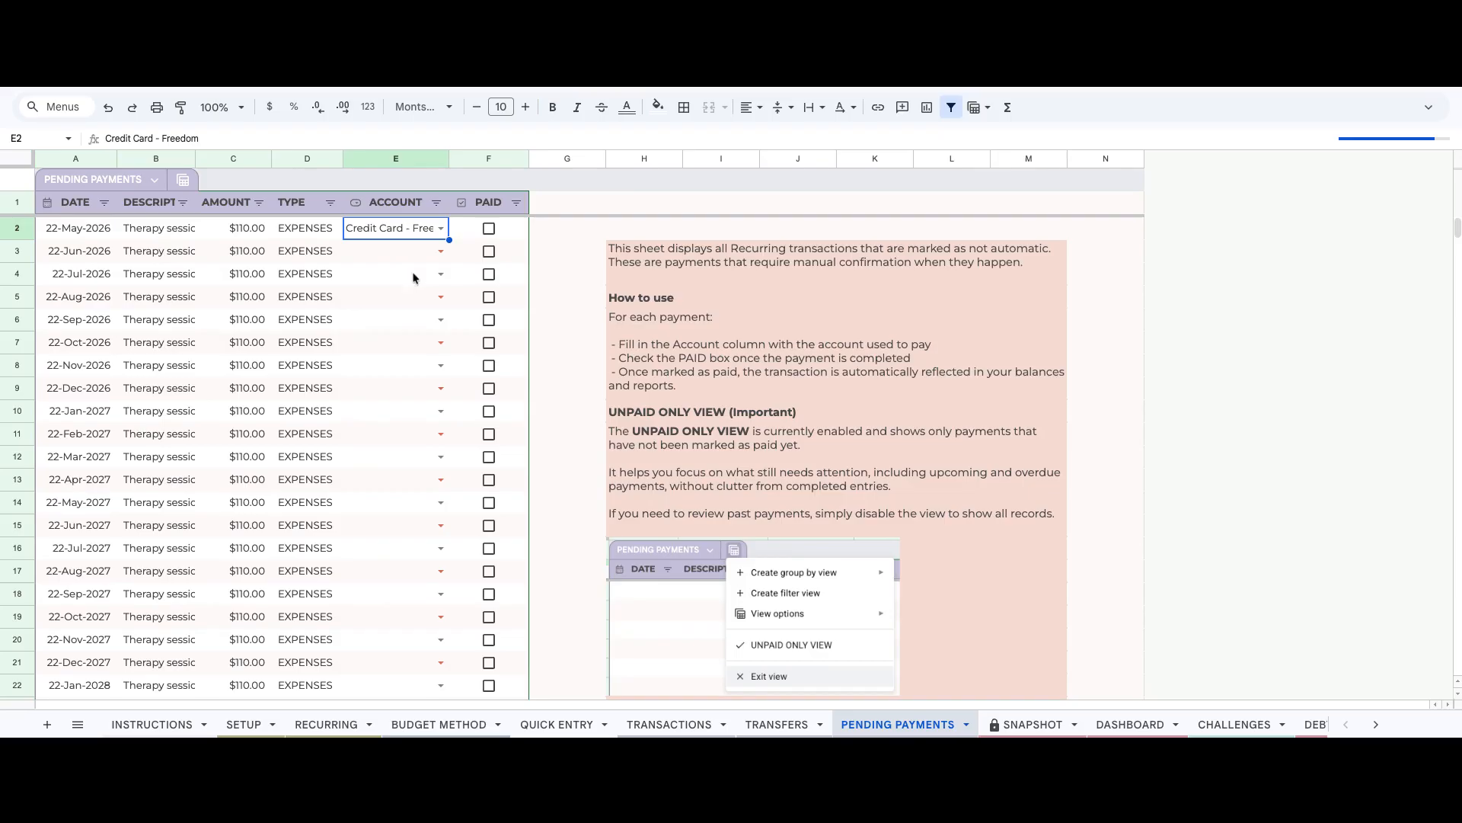
click(488, 230)
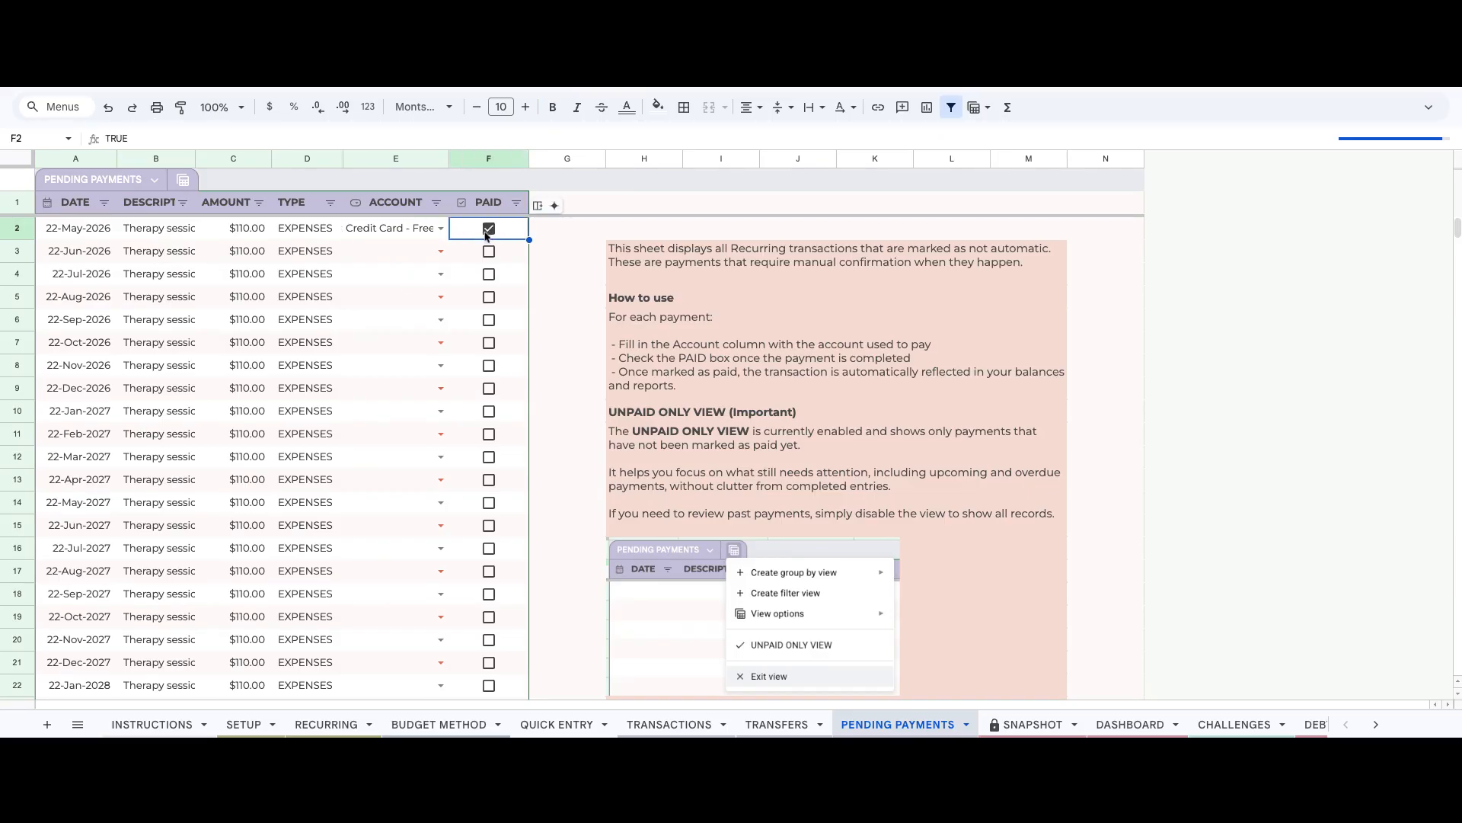
click(441, 252)
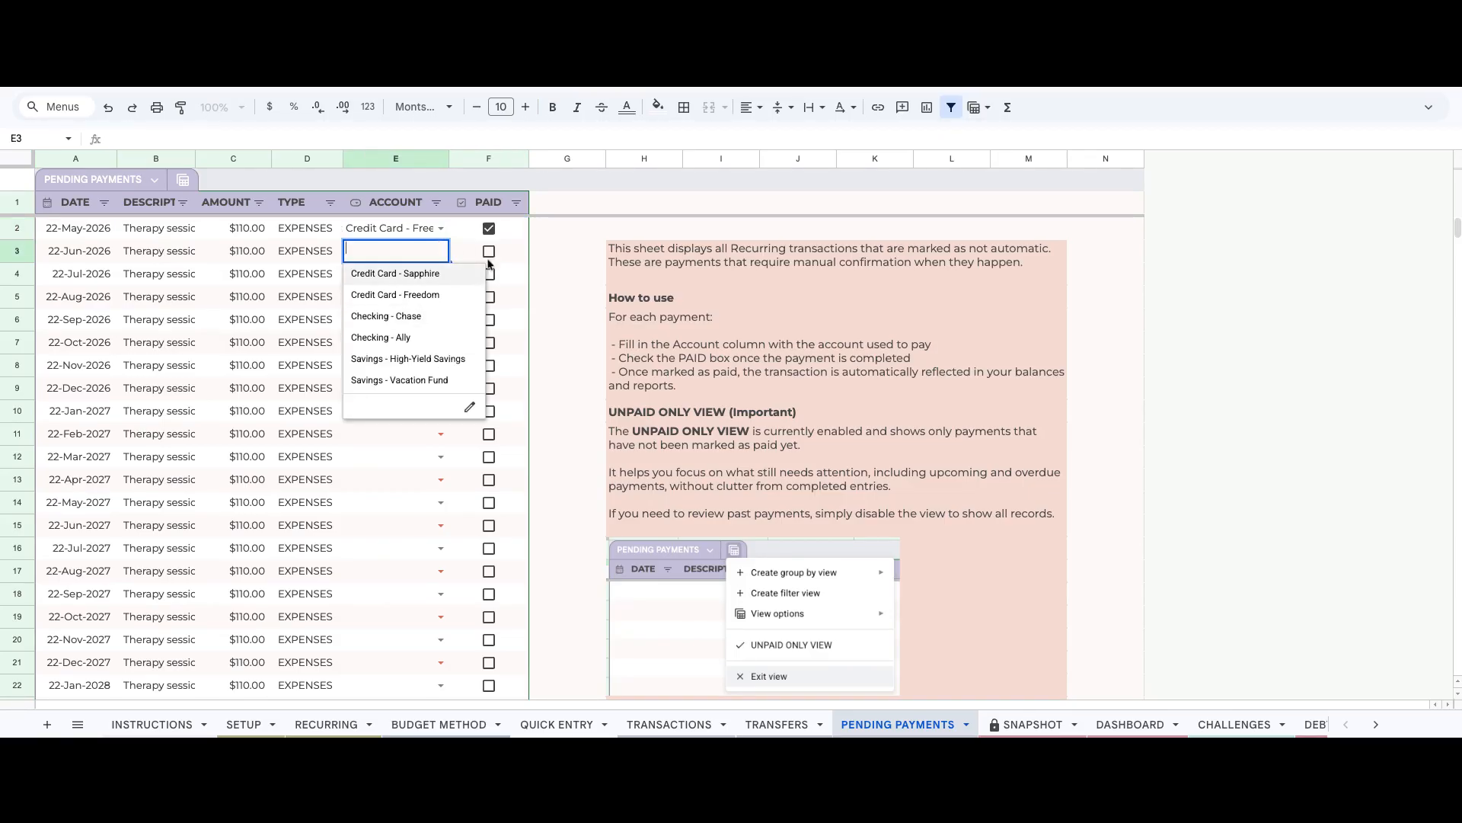
click(517, 245)
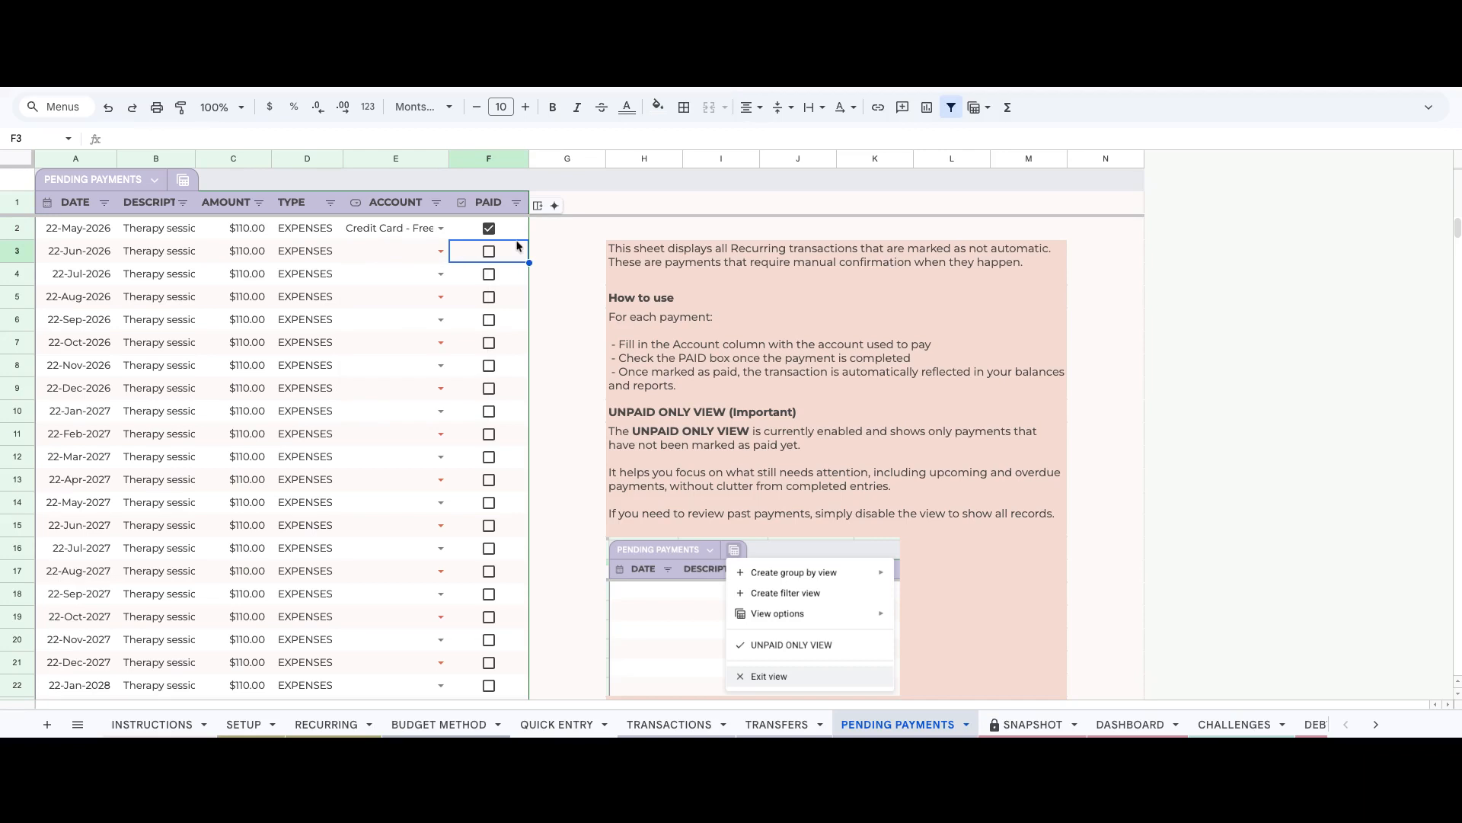
Apply the UNPAID ONLY VIEW to the pending payments table and open its view options.
click(158, 181)
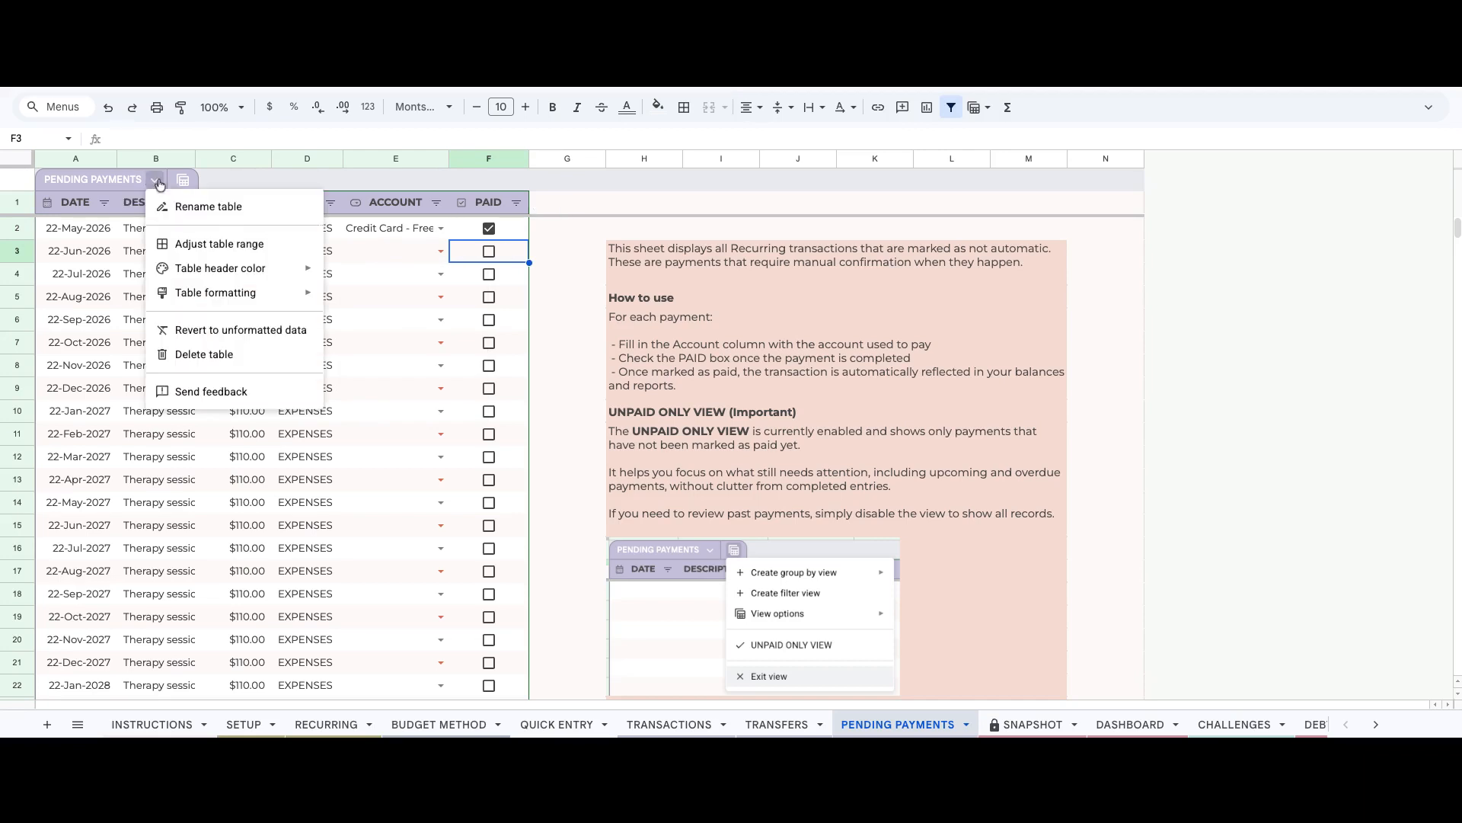
click(183, 180)
click(183, 180)
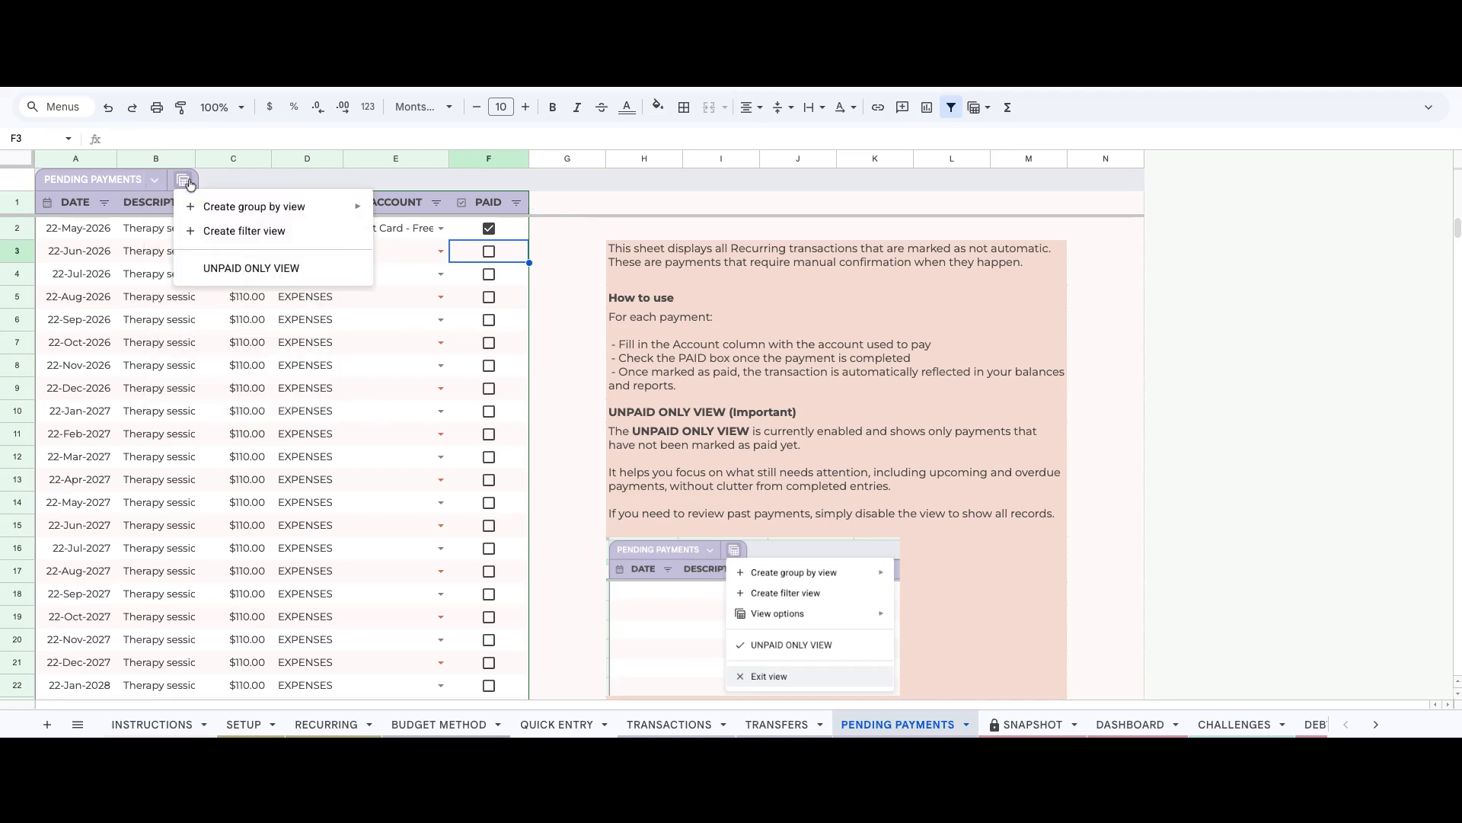
click(251, 268)
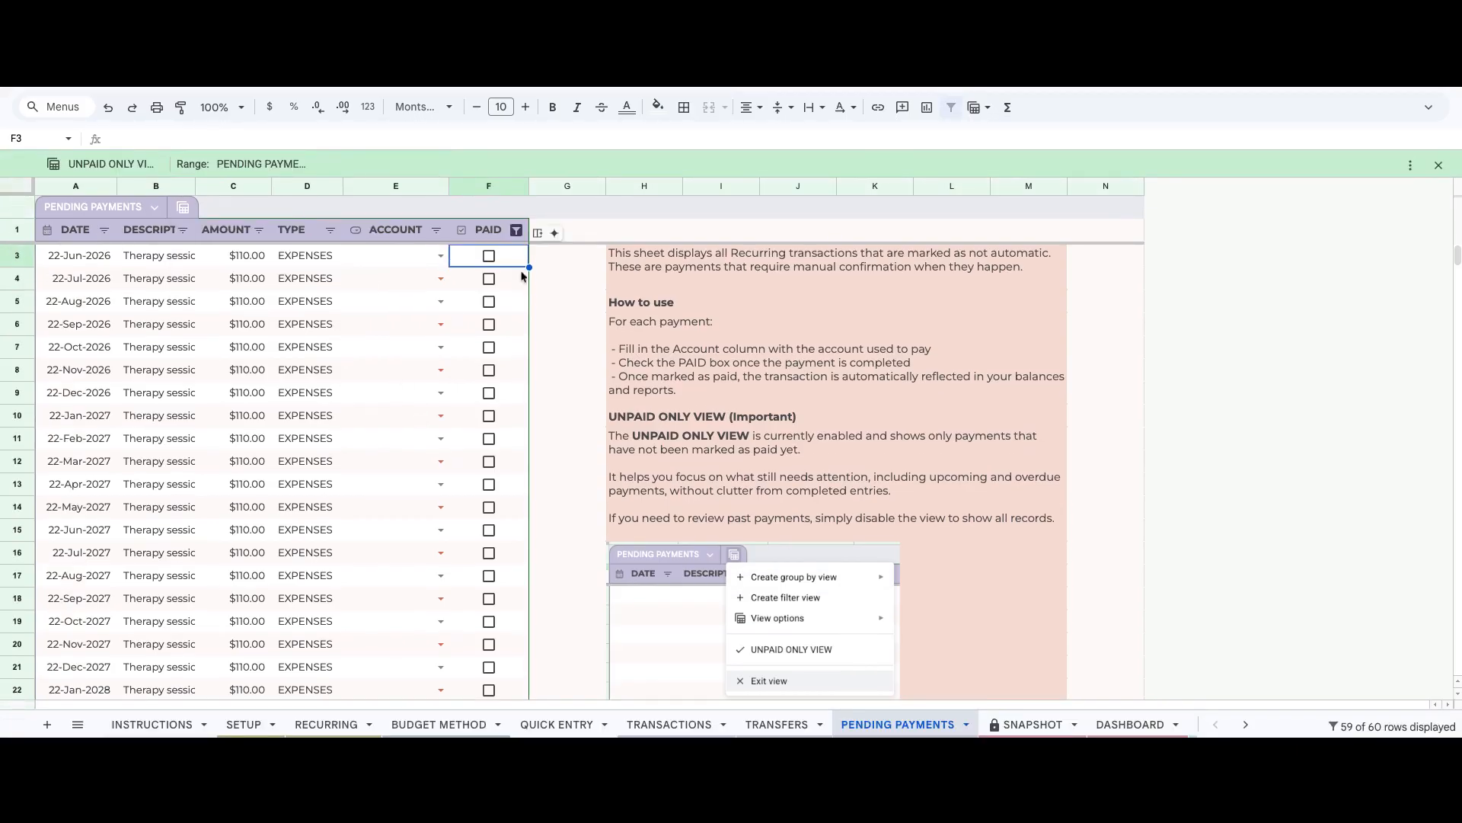
click(183, 207)
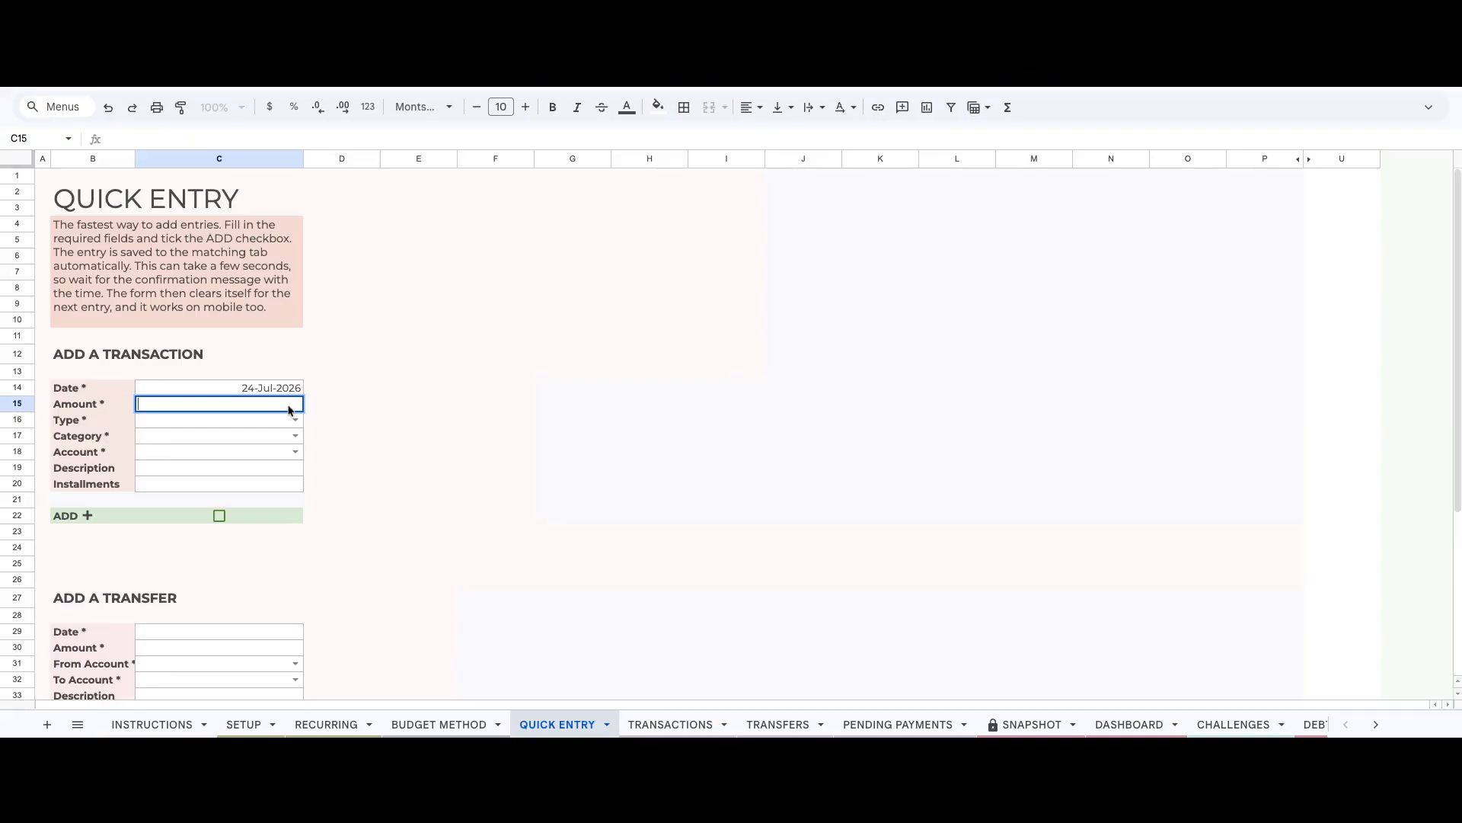
Fill the QUICK ENTRY transaction form with amount 20, type EXPENSES, category Coffee Shops, account Credit Card - Sapphire and description 20.
text(20)
key(Return)
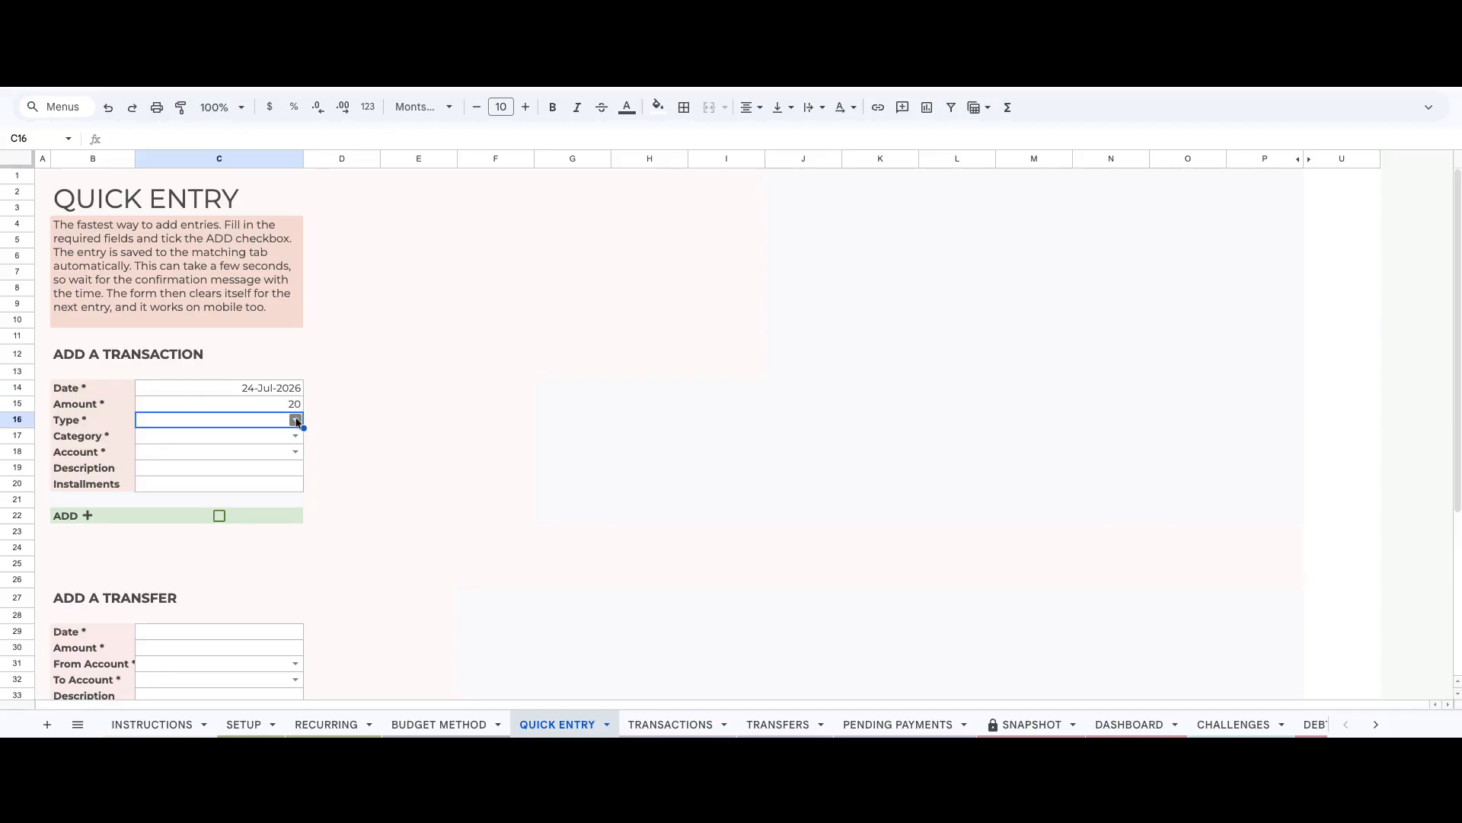
click(295, 420)
click(265, 449)
click(267, 452)
click(281, 467)
click(279, 471)
text(20)
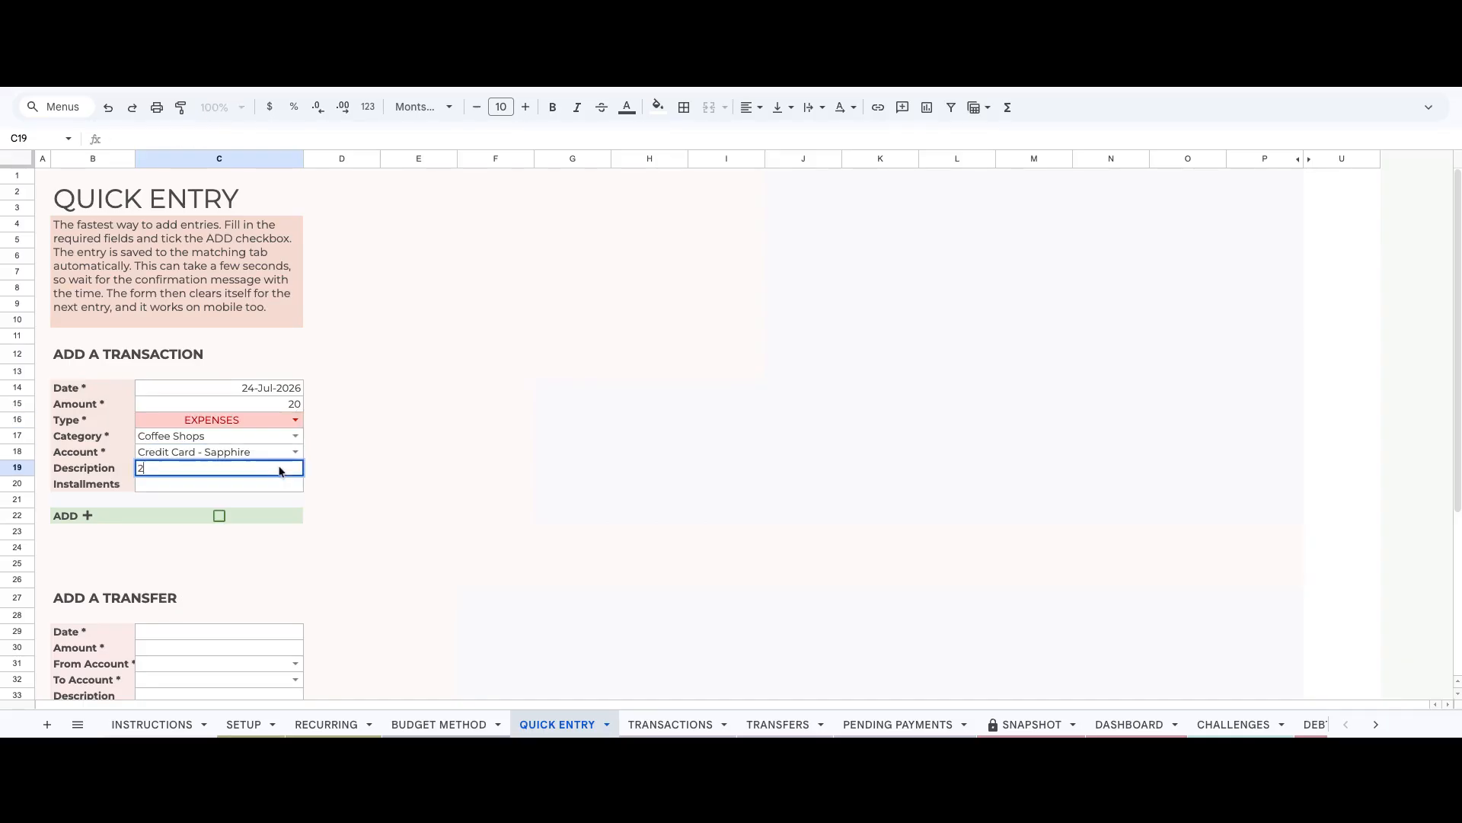
key(Return)
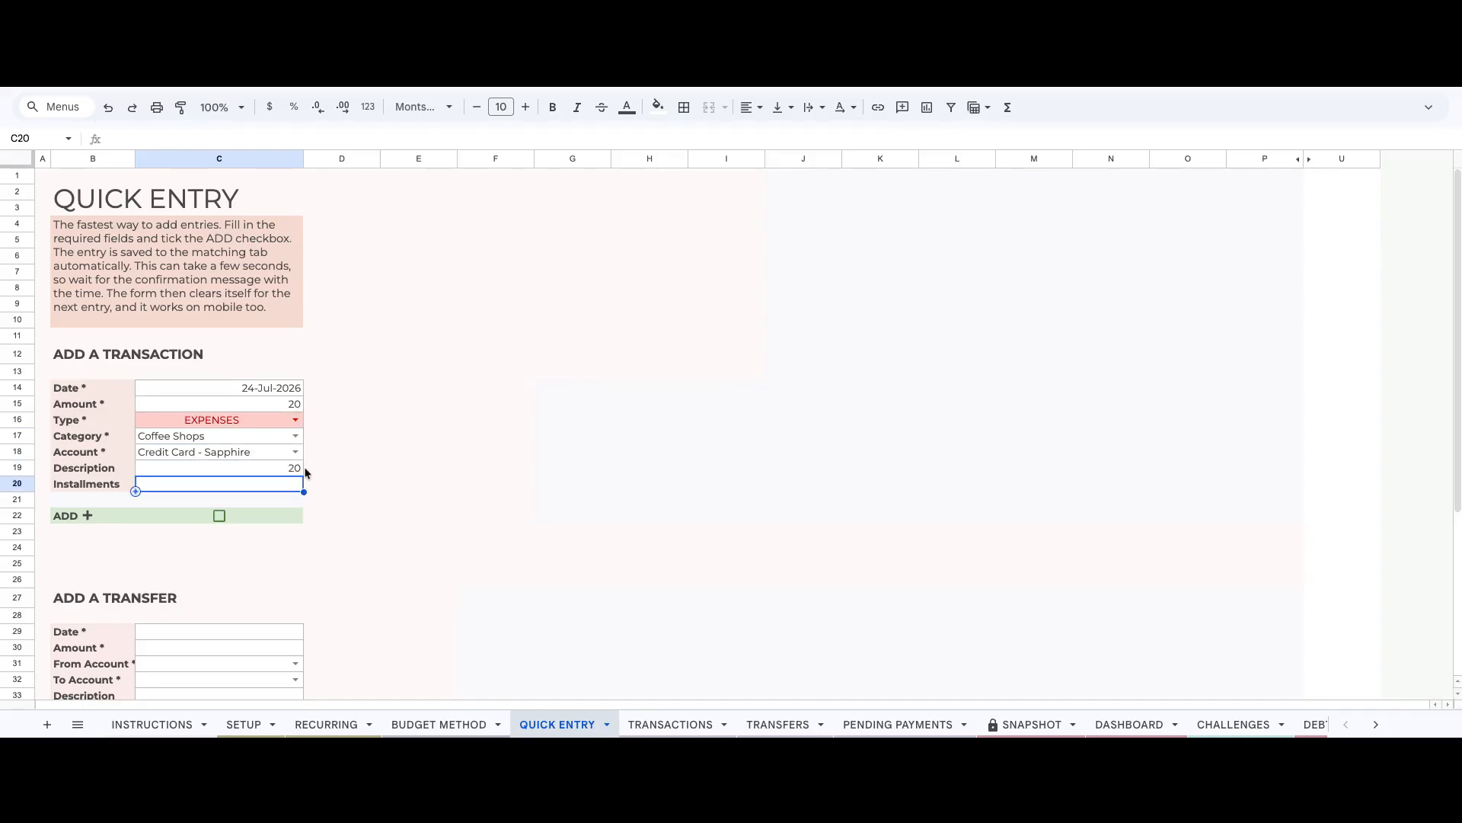
Submit the quick-entry transaction with its ADD checkbox and open the TRANSACTIONS sheet.
click(219, 516)
click(338, 563)
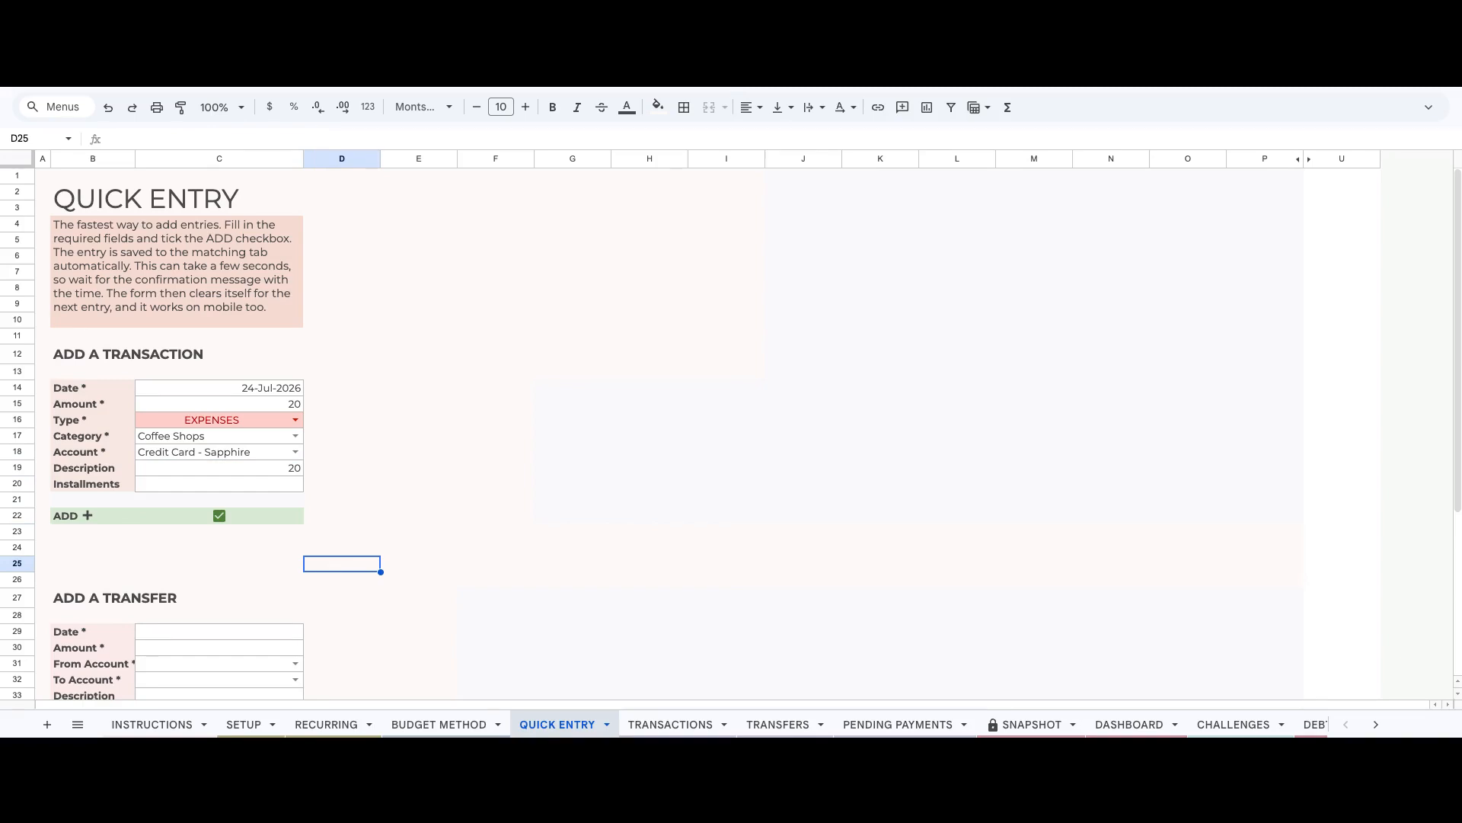
scroll(731, 432, down, 2)
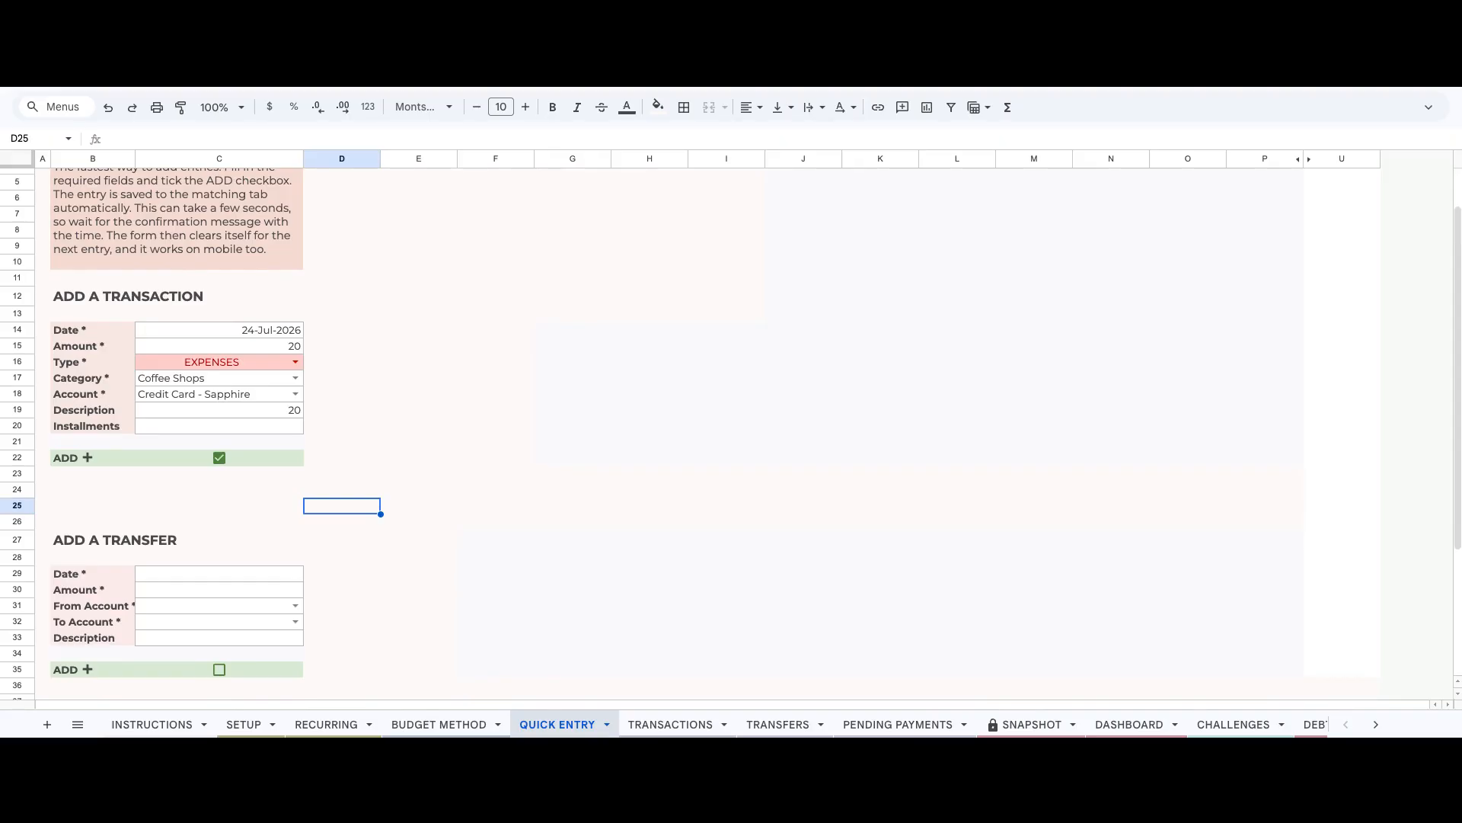
click(341, 558)
click(302, 526)
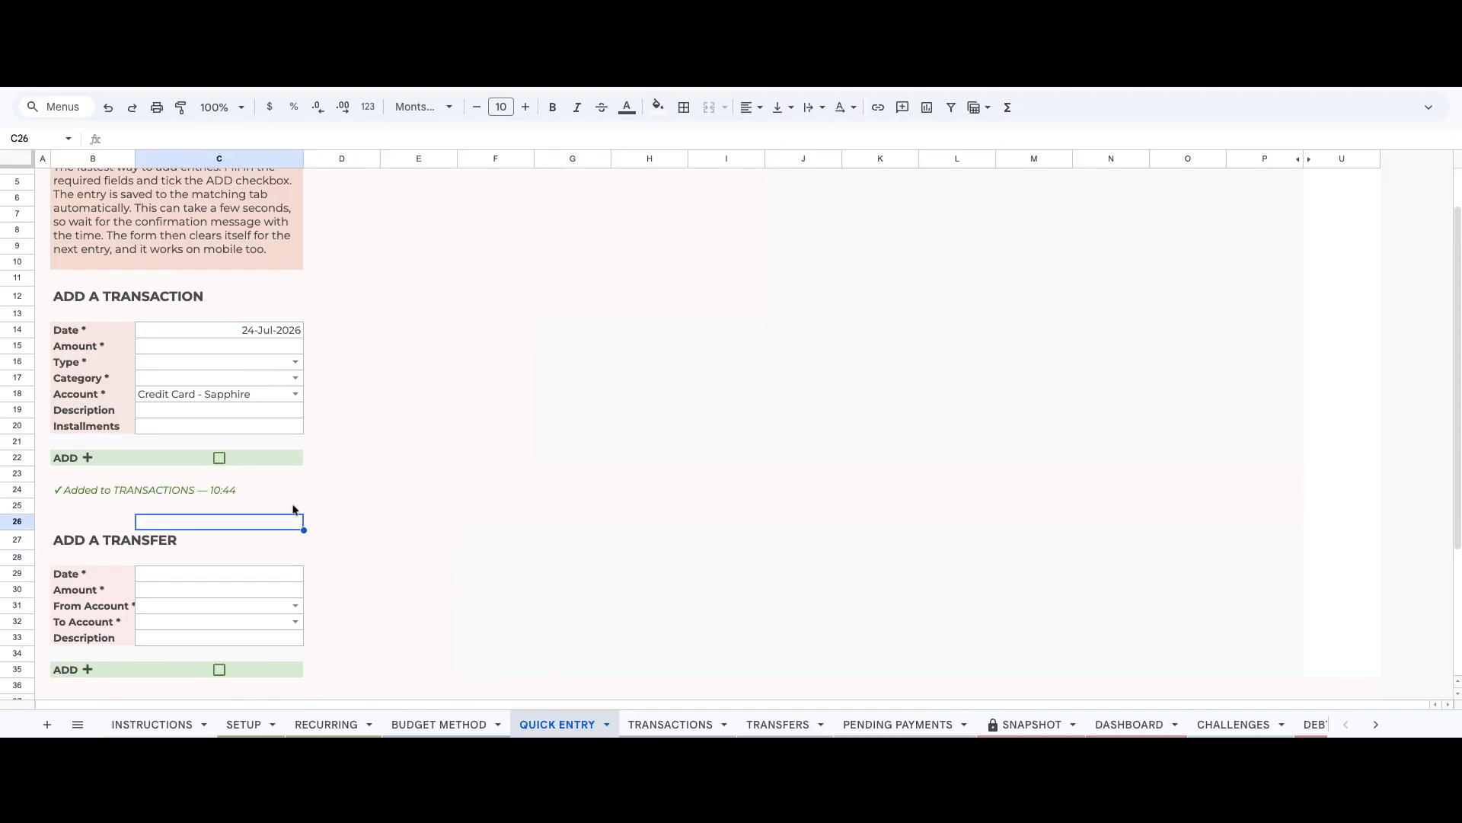
click(704, 728)
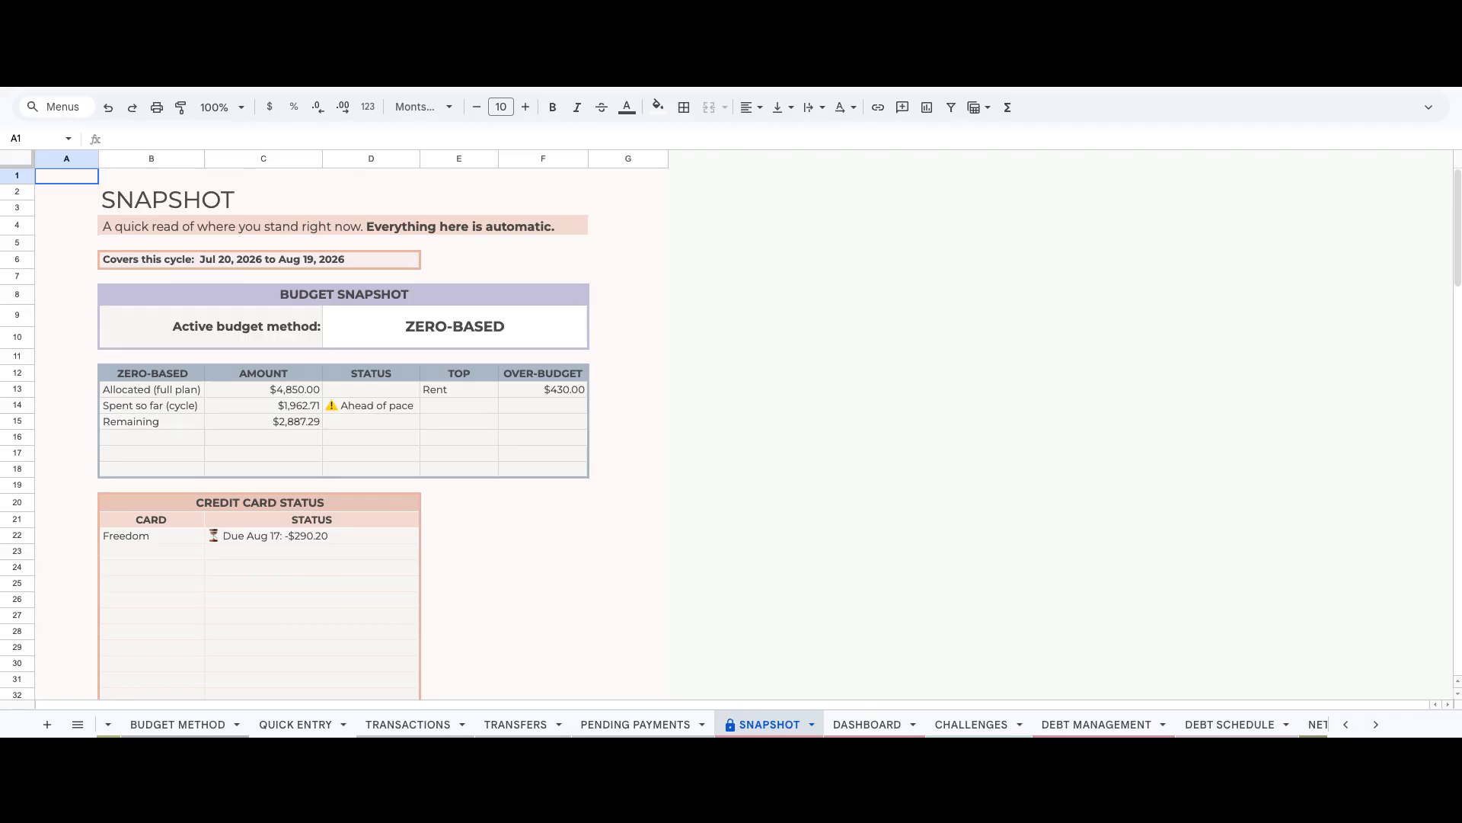
Review the SNAPSHOT sheet's budget summary, credit card status, debt payments, savings reminder, upcoming bills and account balances.
scroll(343, 434, down, 1)
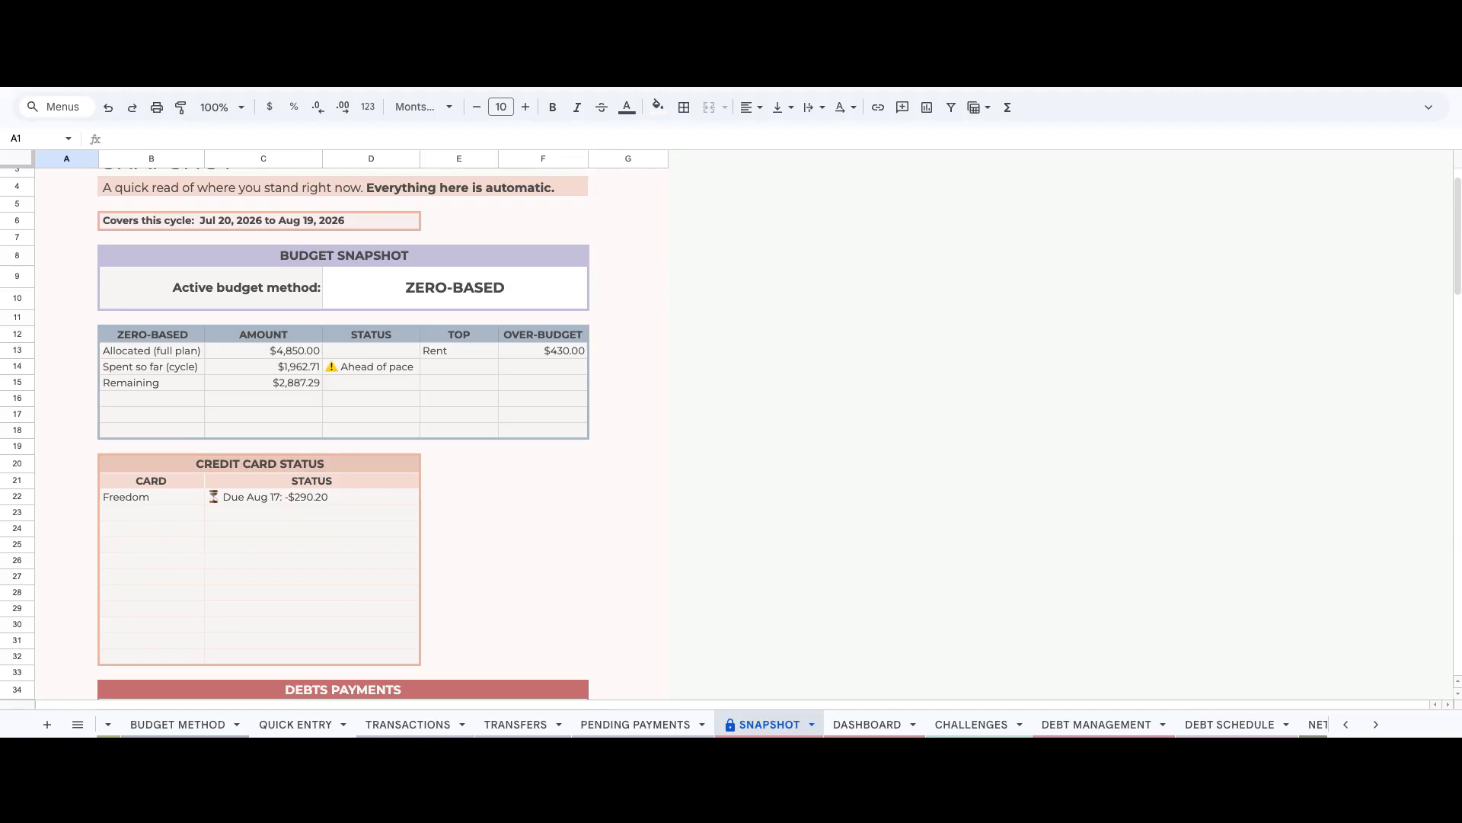
scroll(343, 434, down, 3)
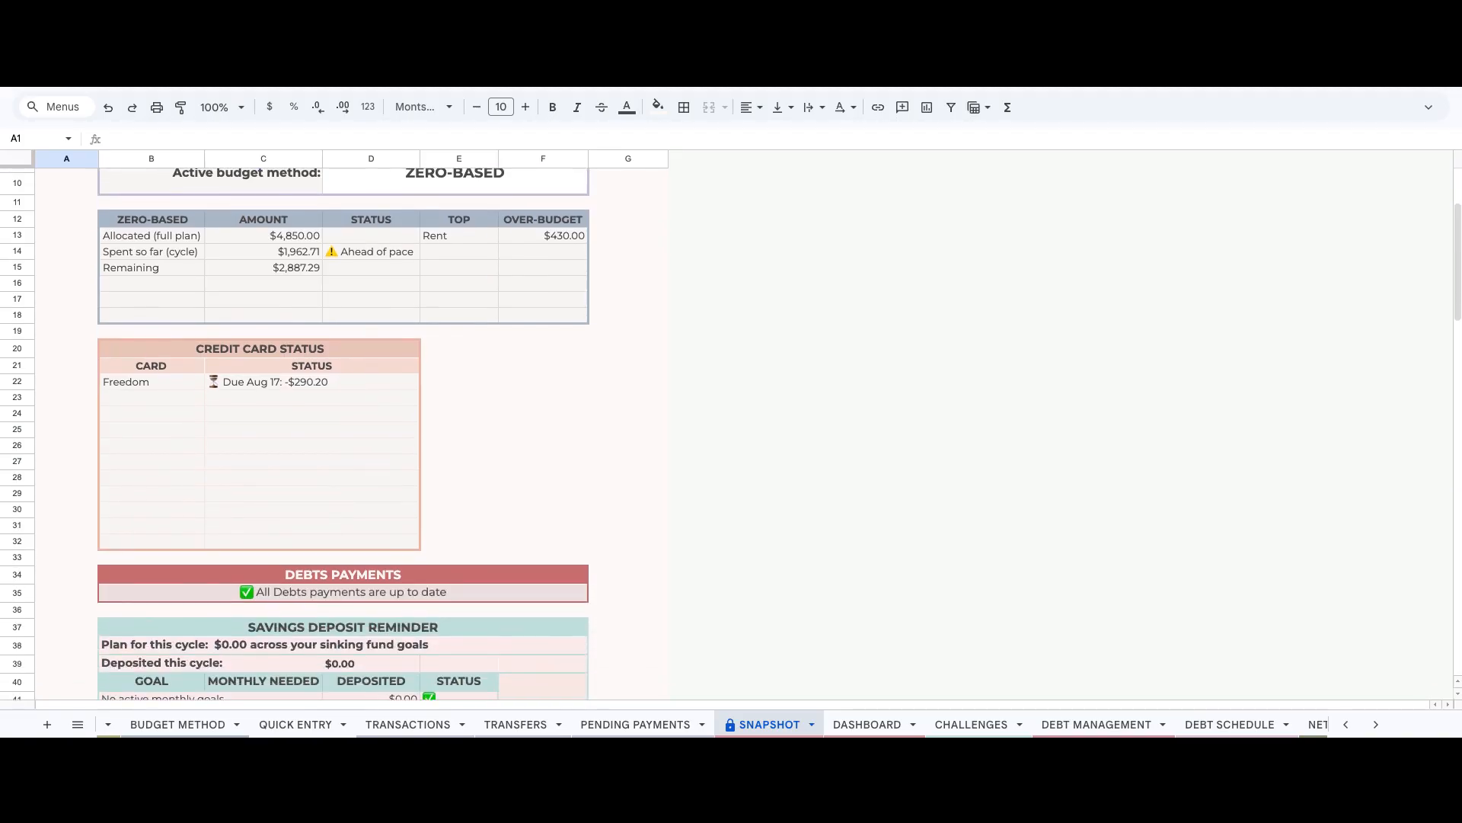
scroll(343, 434, down, 4)
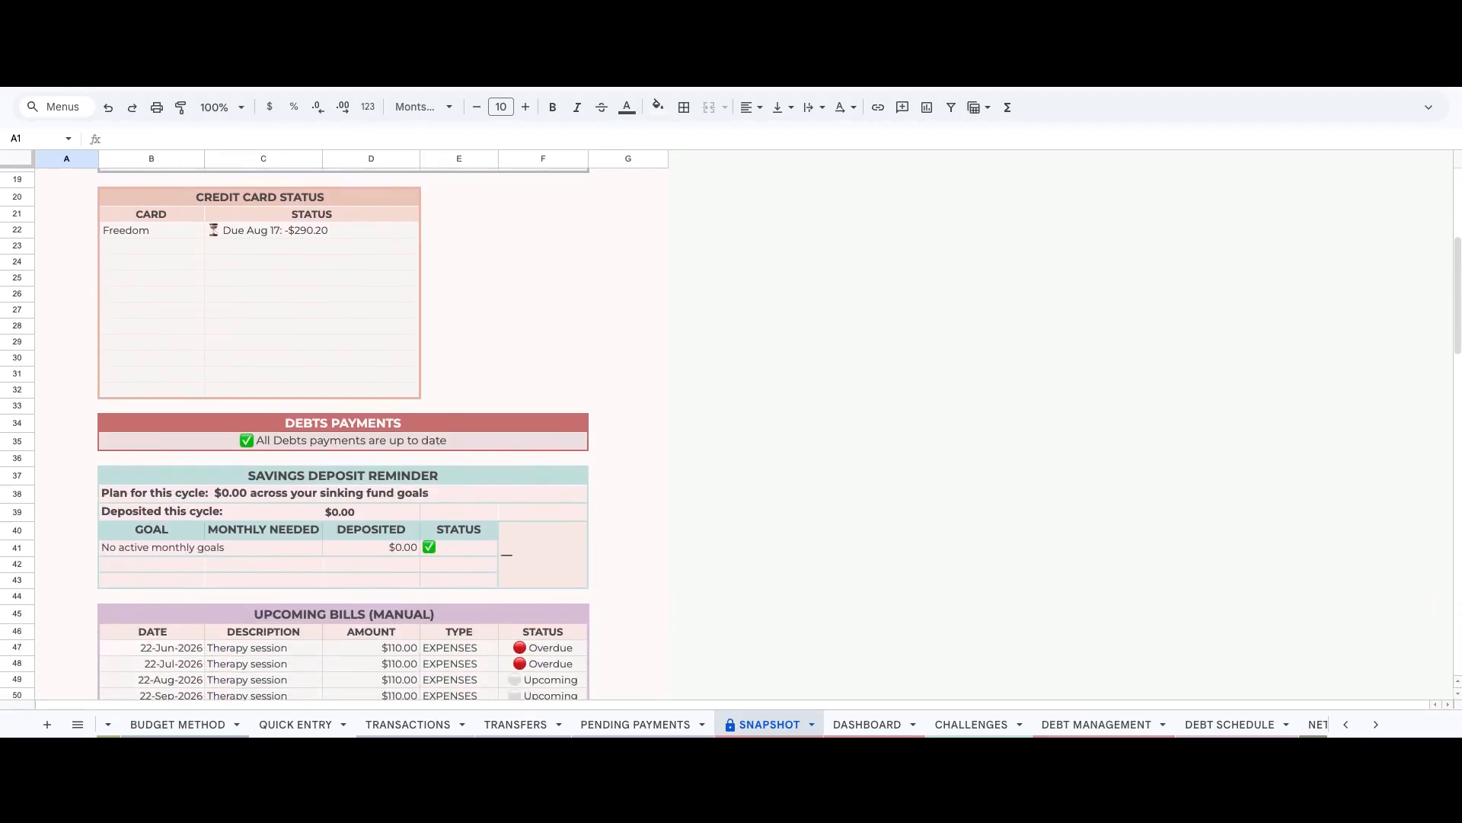
scroll(343, 434, down, 3)
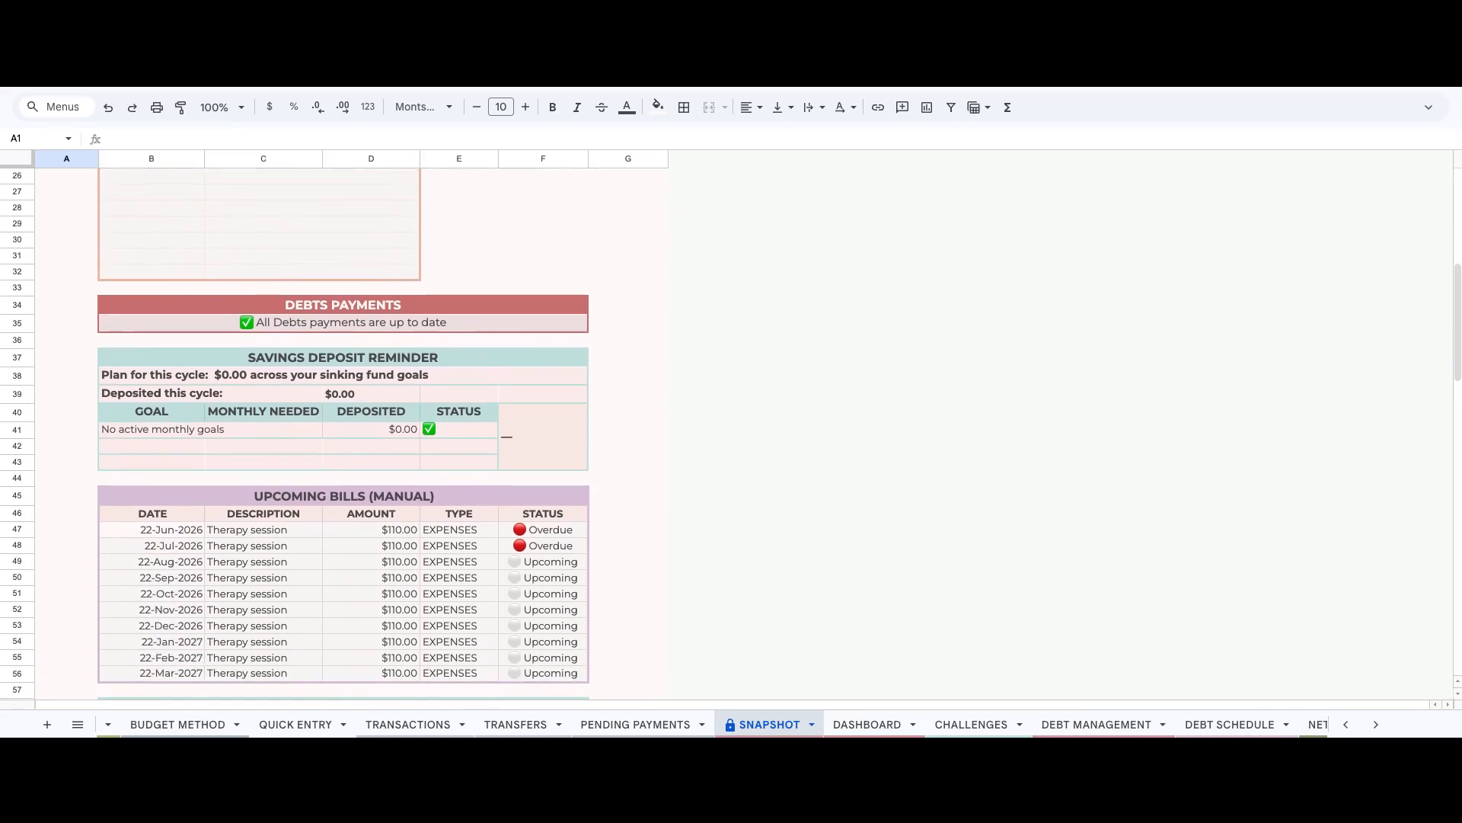
scroll(343, 434, down, 3)
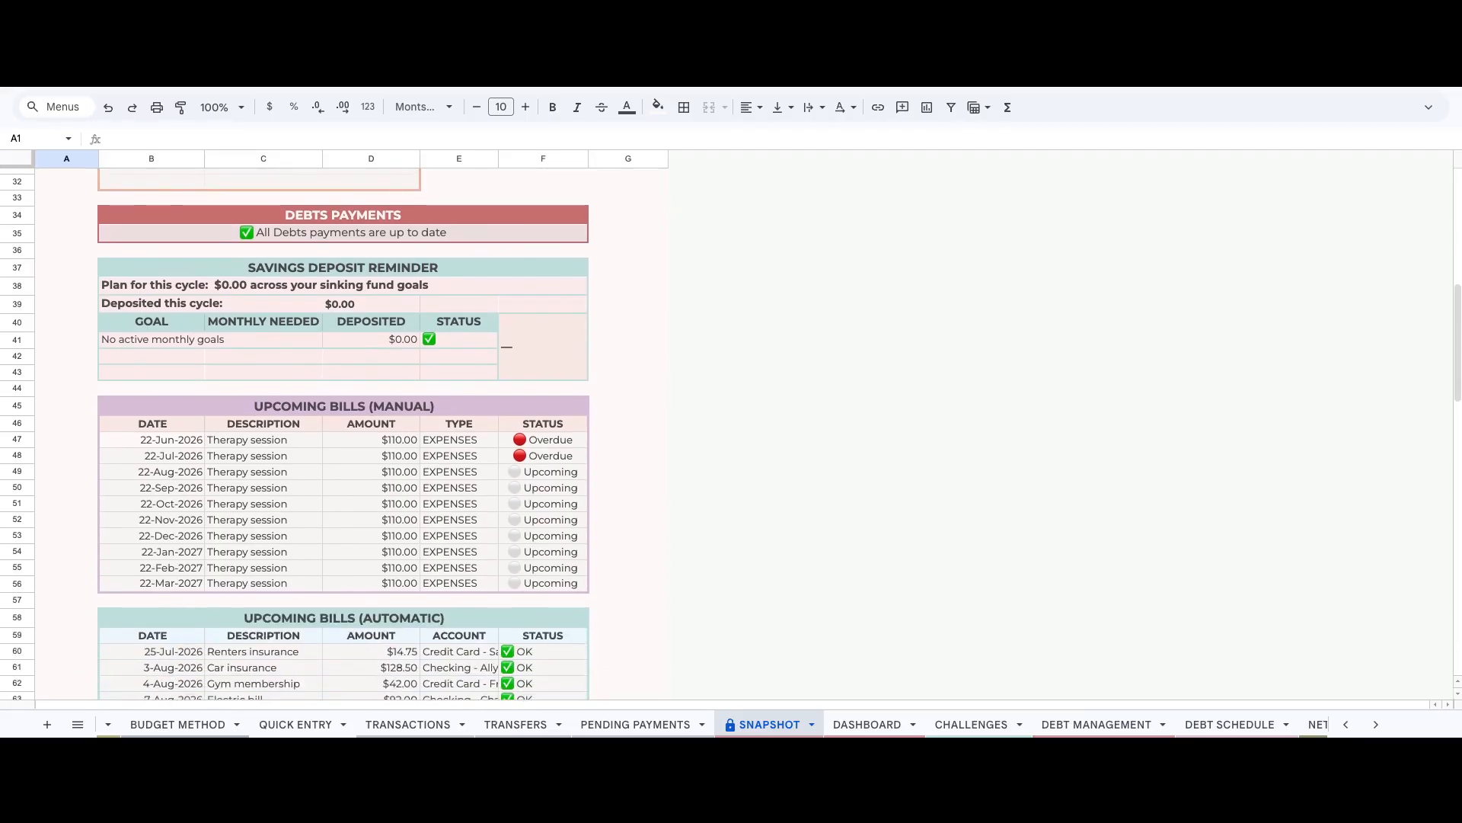
scroll(343, 434, down, 3)
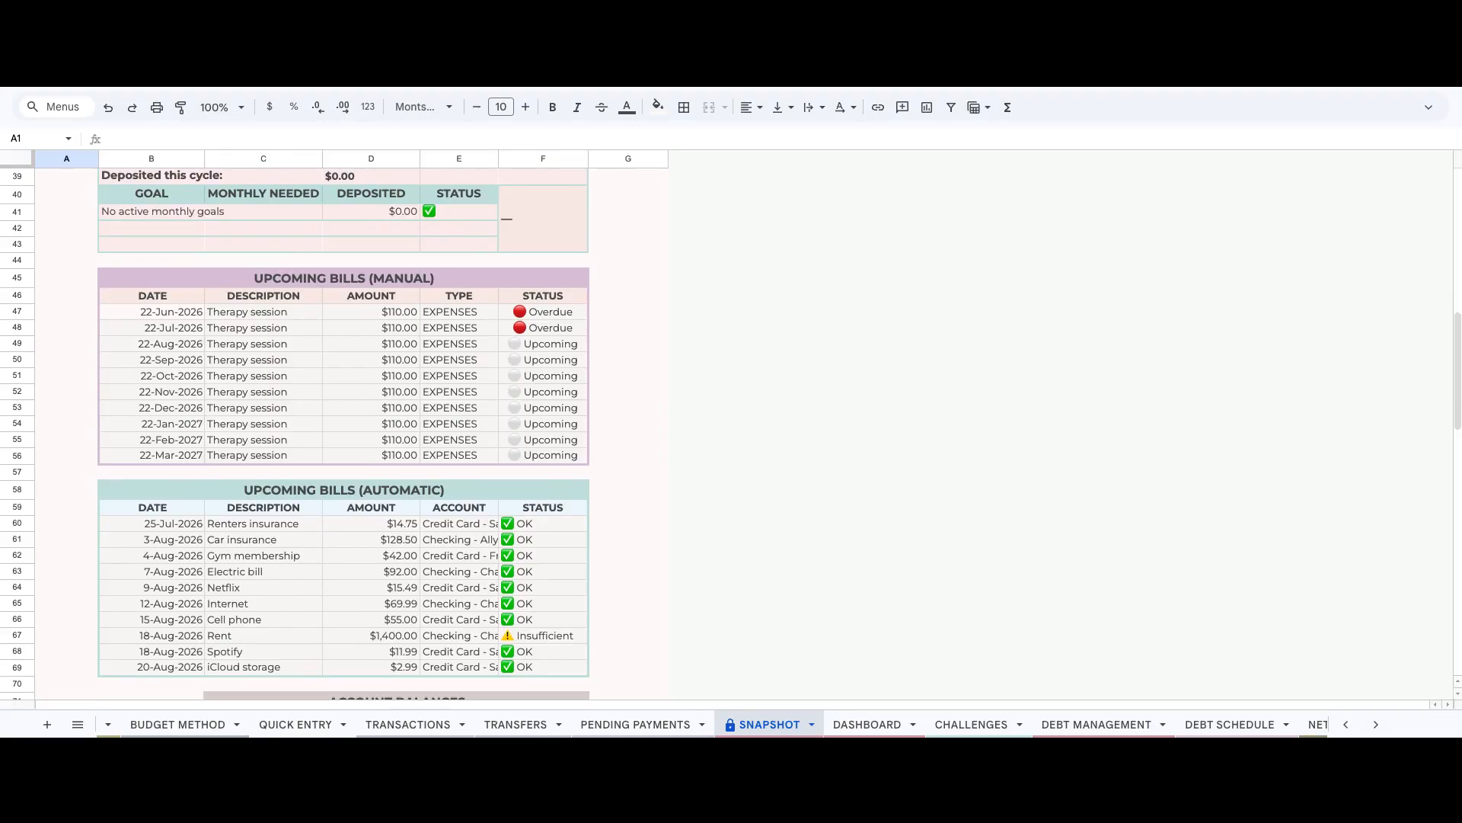
scroll(342, 434, down, 3)
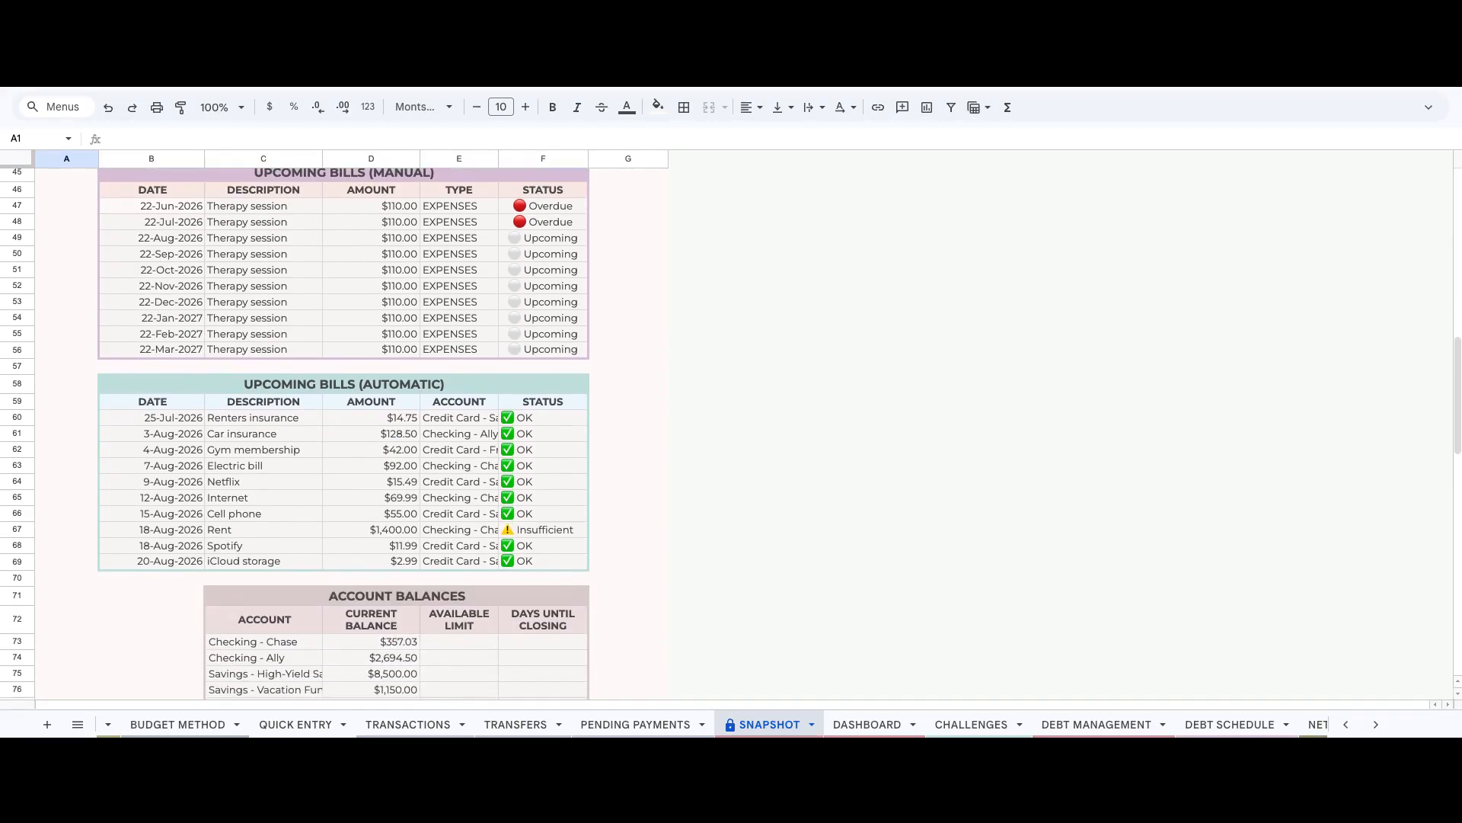
scroll(342, 434, down, 3)
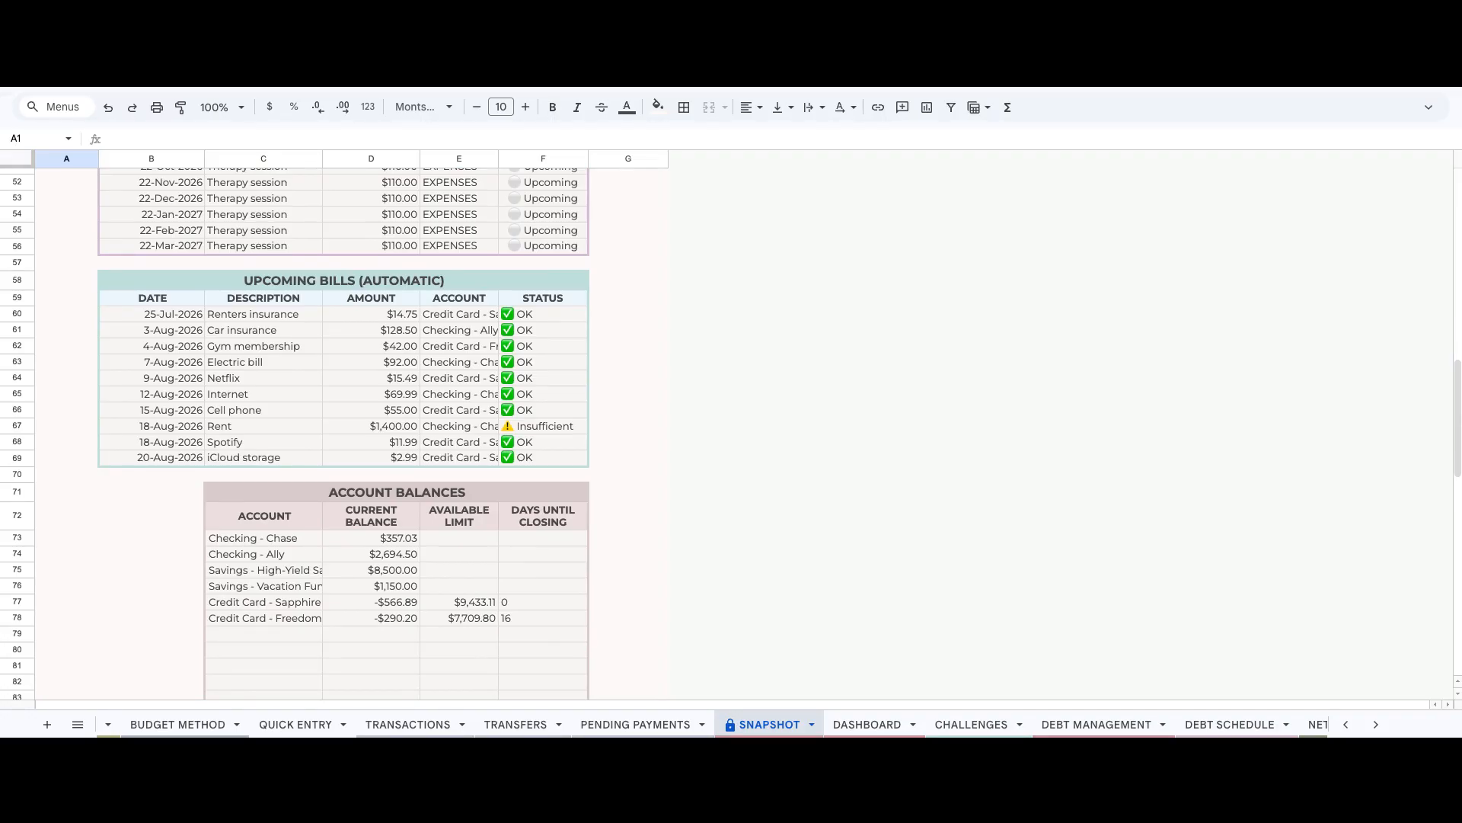
scroll(732, 433, down, 3)
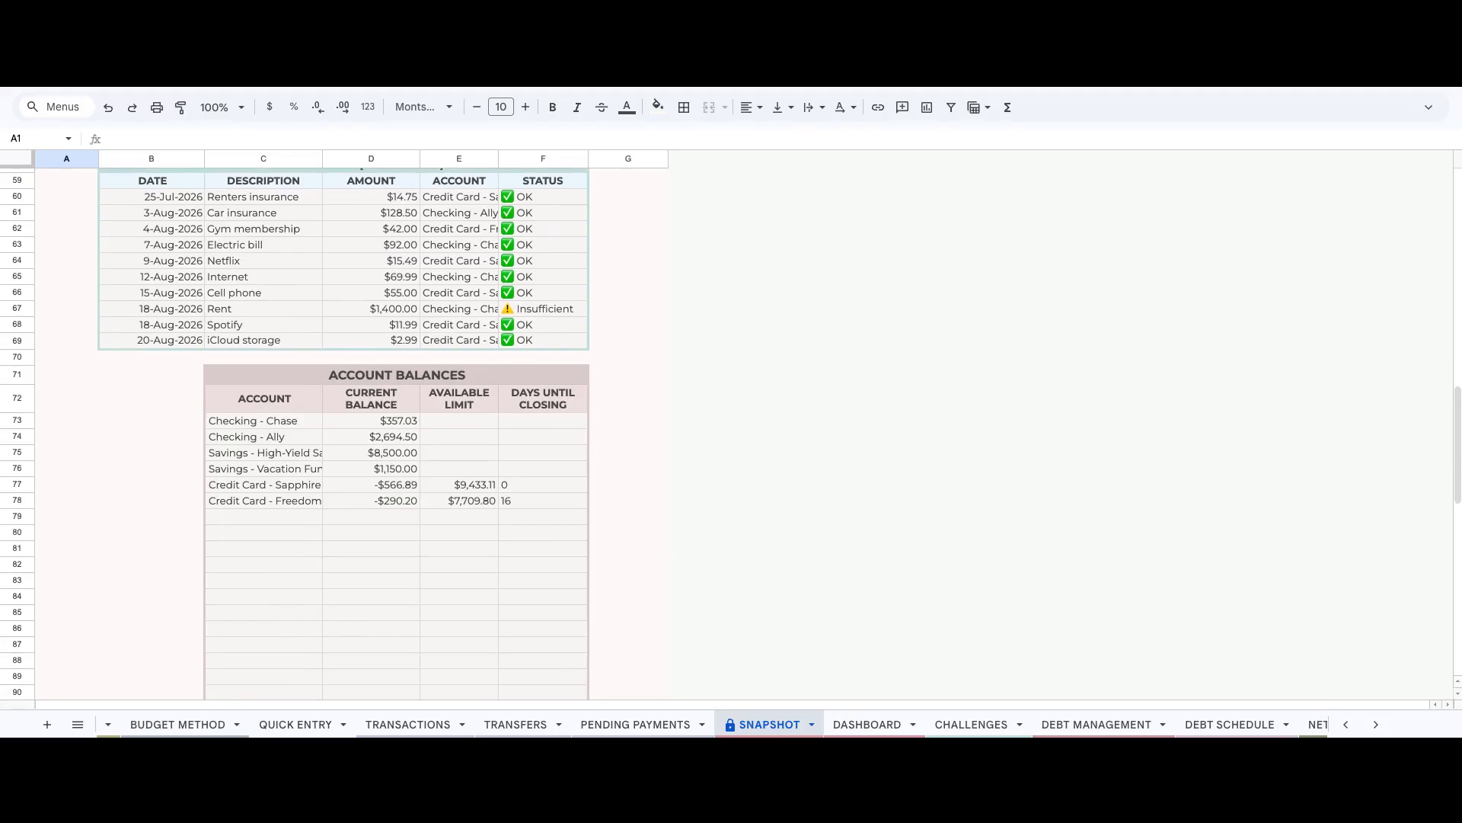
Open the DASHBOARD sheet and set its view period to Custom range.
scroll(343, 433, up, 20)
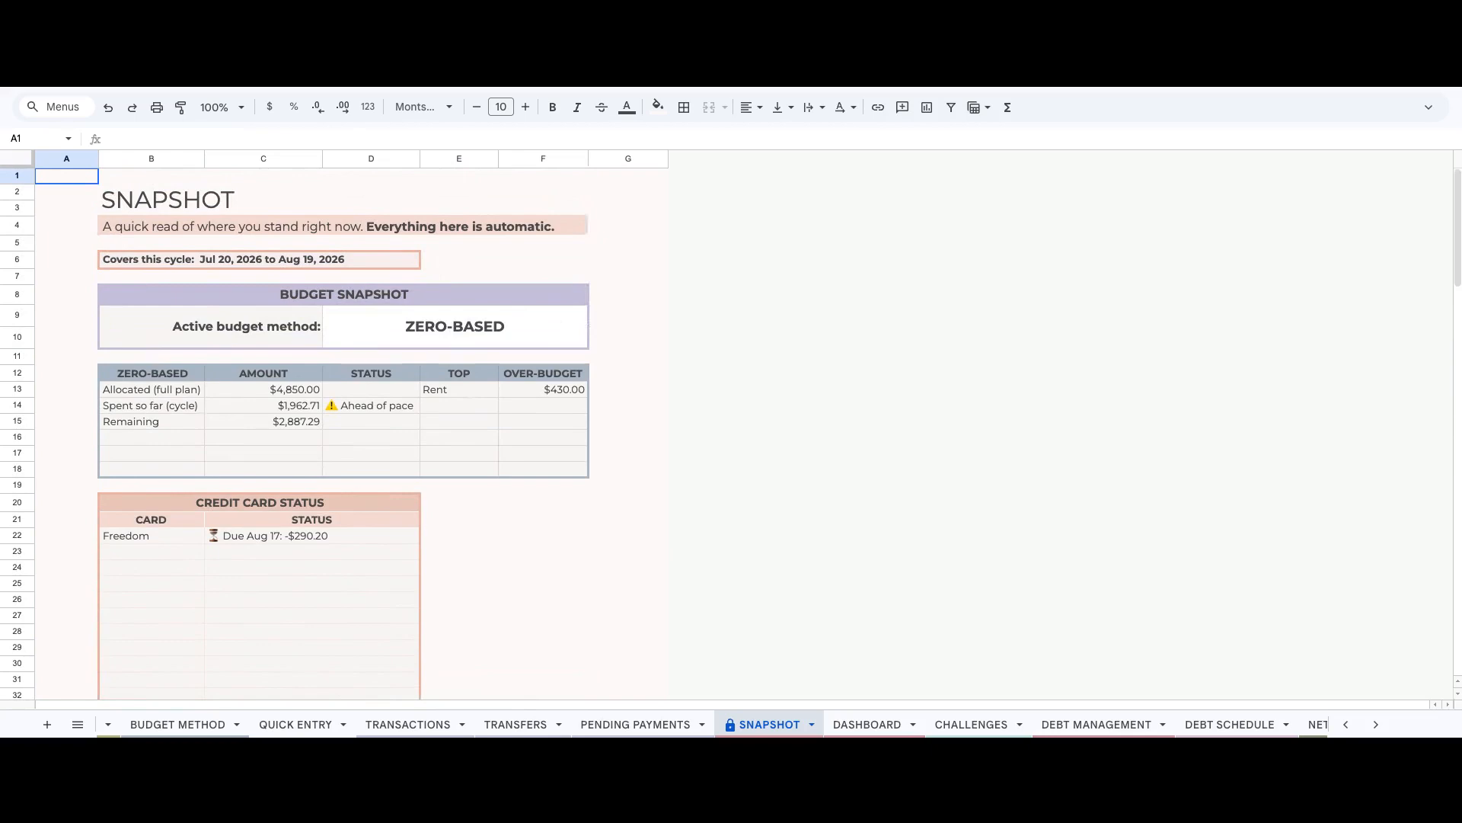
click(867, 724)
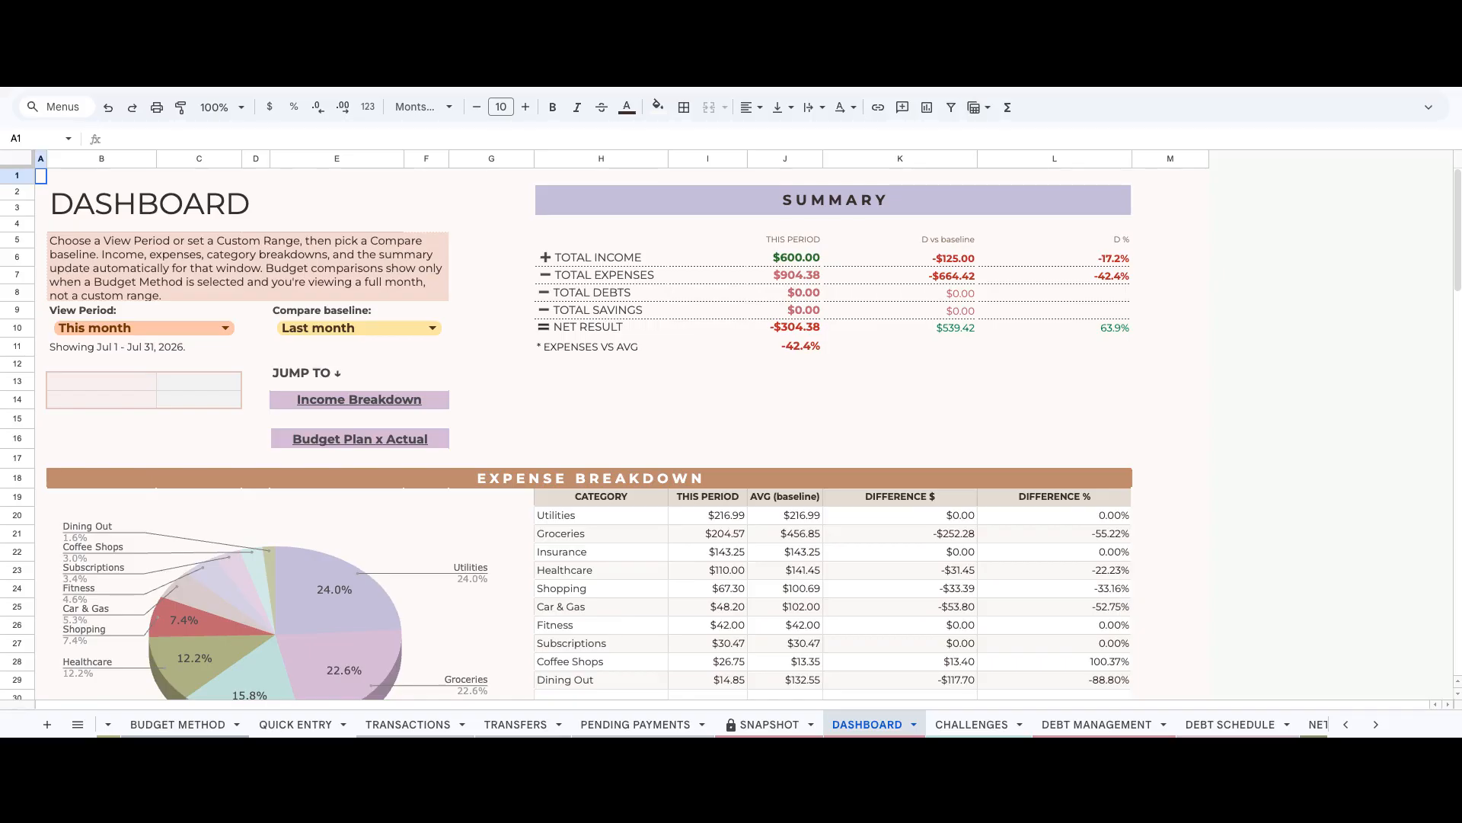
click(223, 329)
click(189, 398)
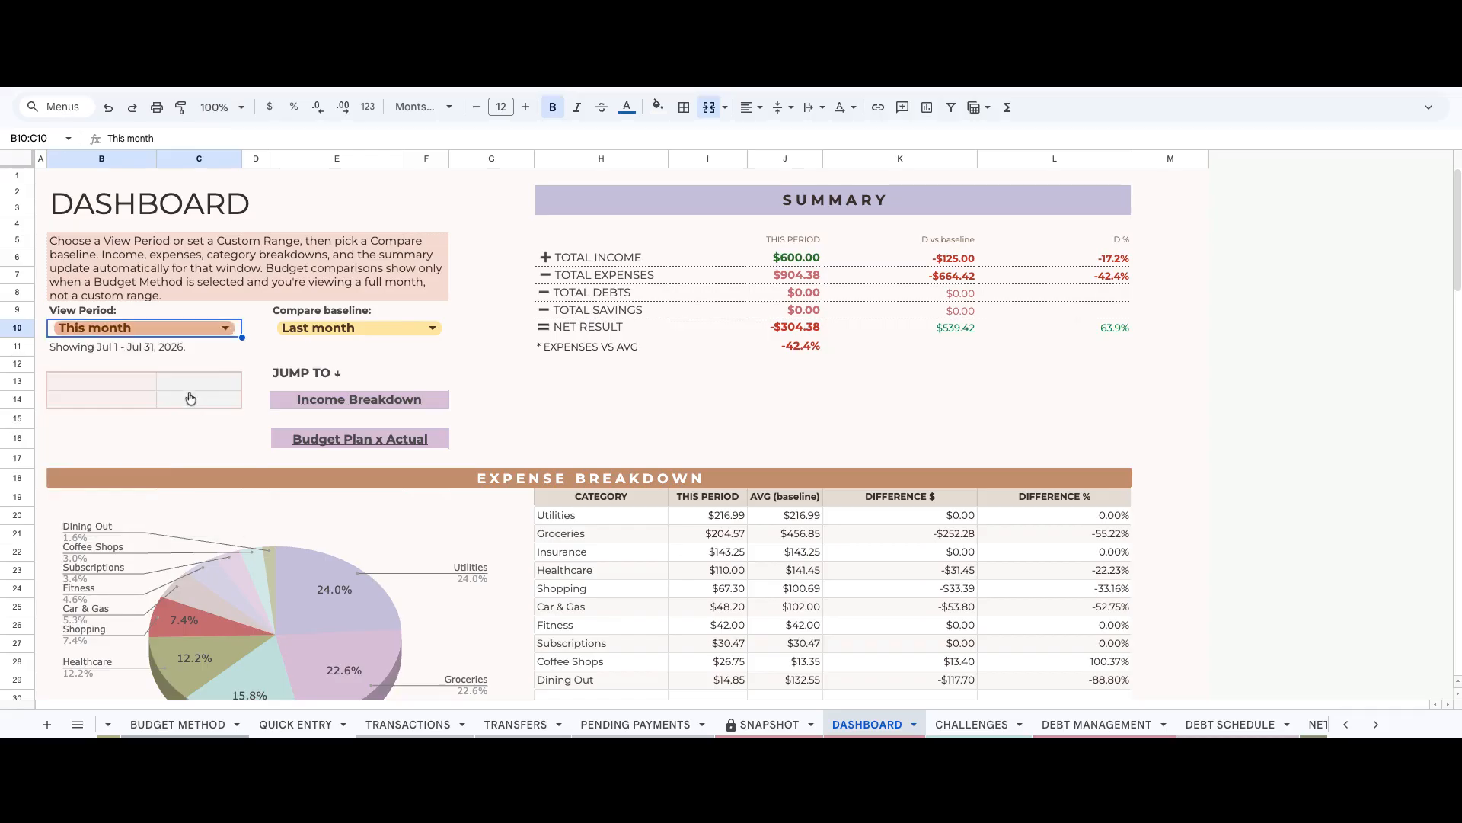
click(331, 338)
click(239, 310)
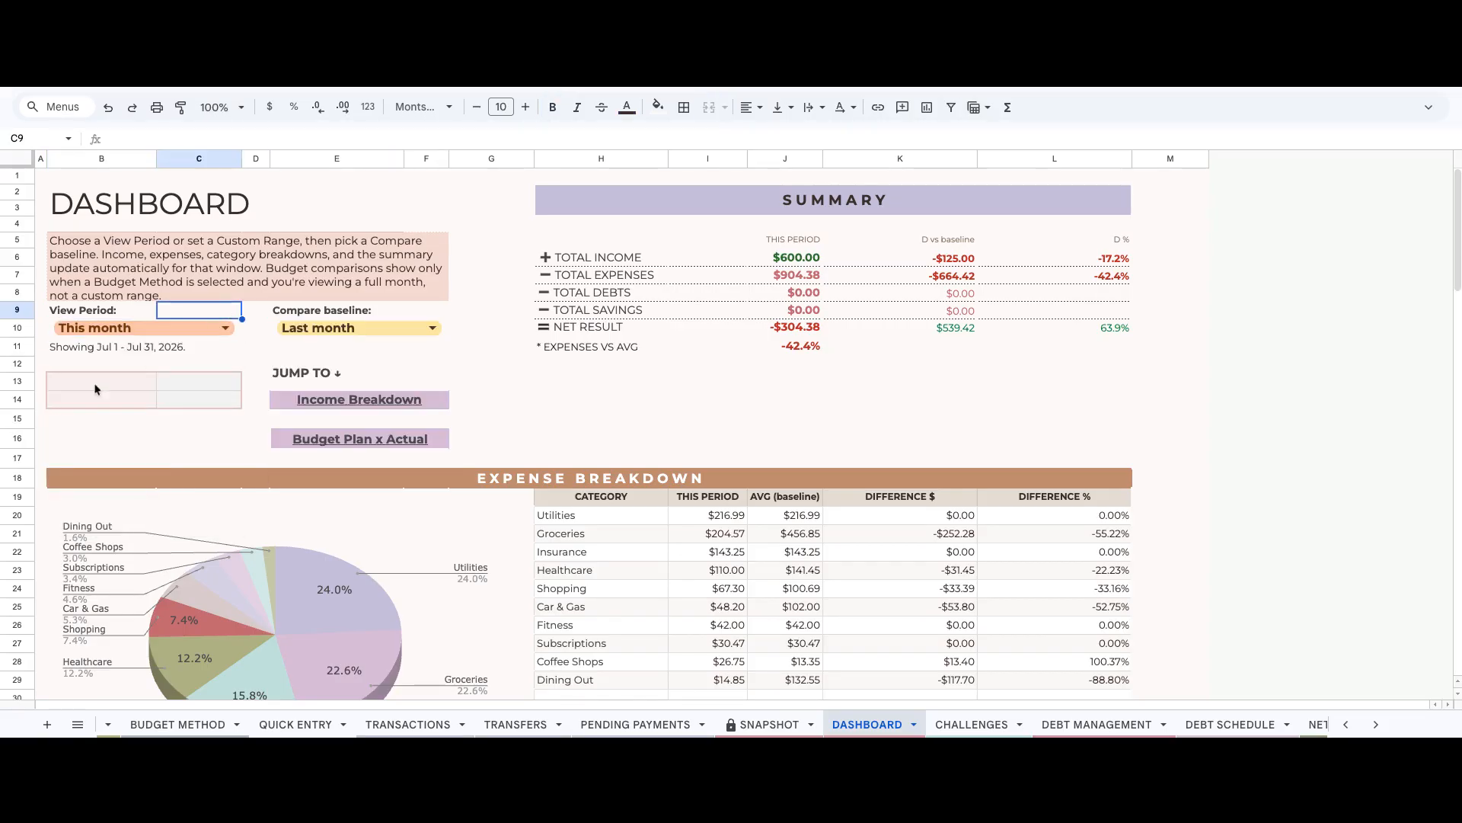
click(220, 329)
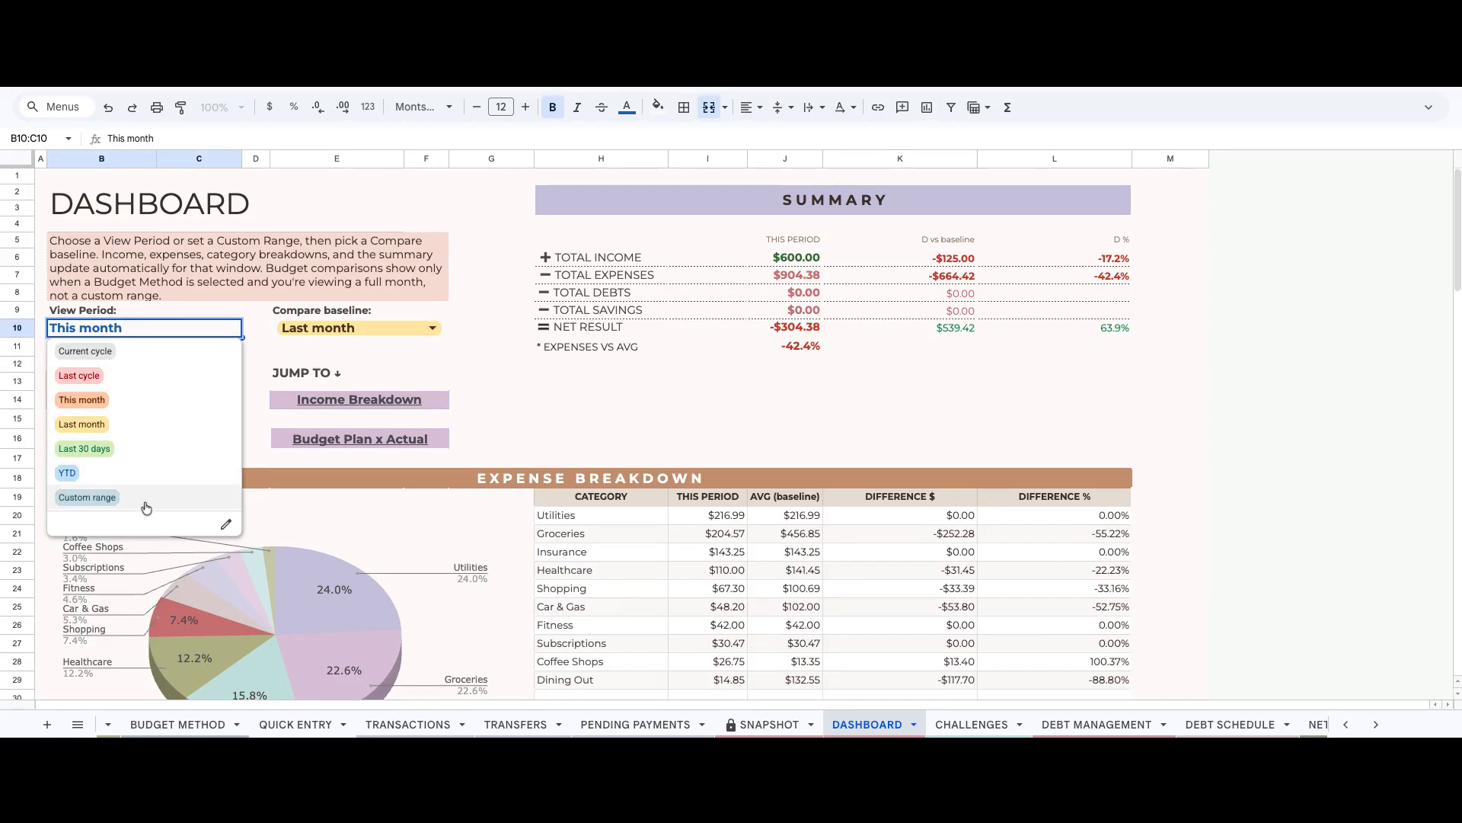
click(144, 501)
Set the dashboard's custom range to start on 09-Jun-26 and end on 23-Jul-26.
double_click(183, 380)
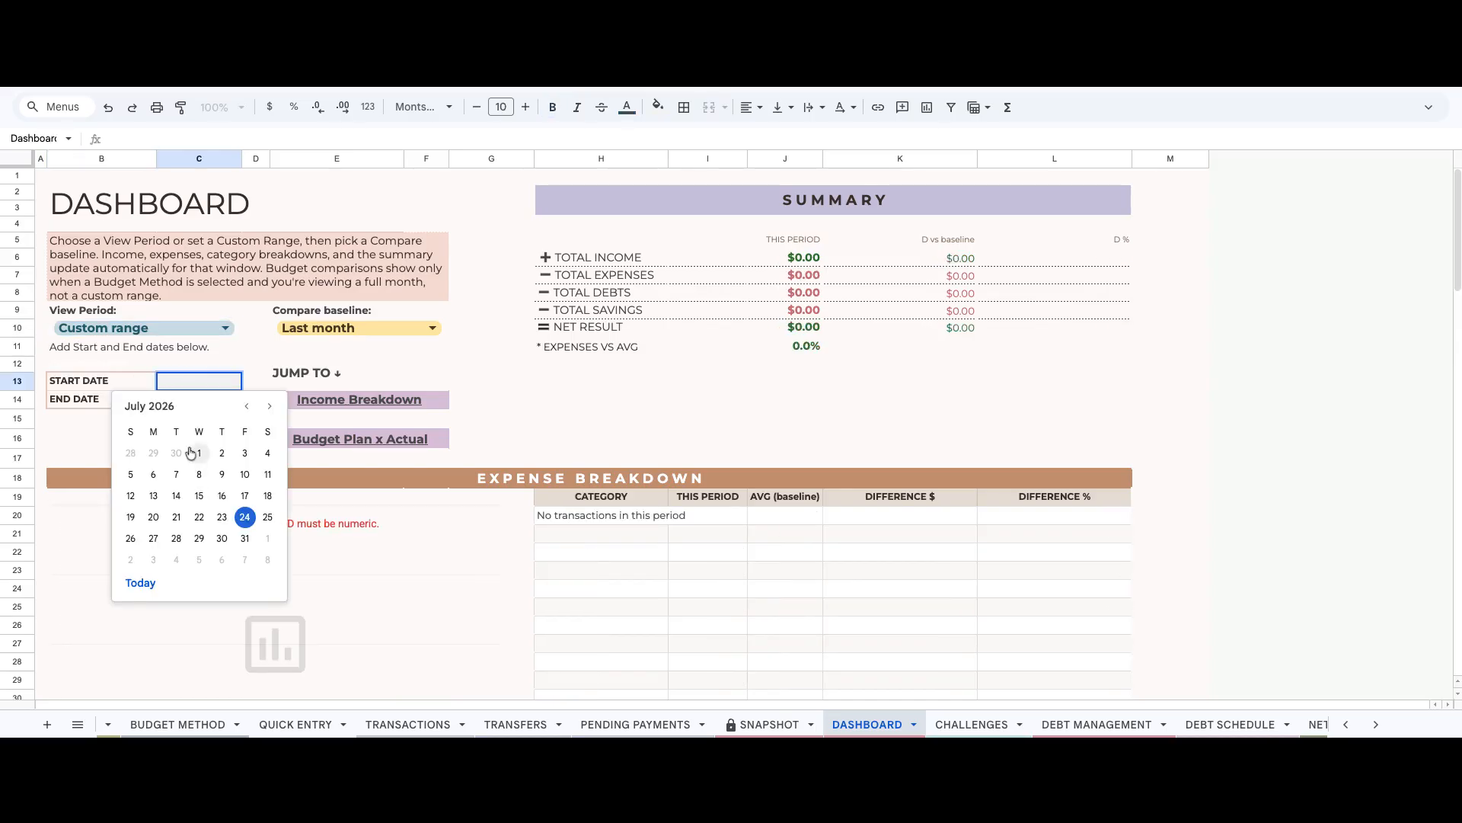
click(246, 406)
click(176, 474)
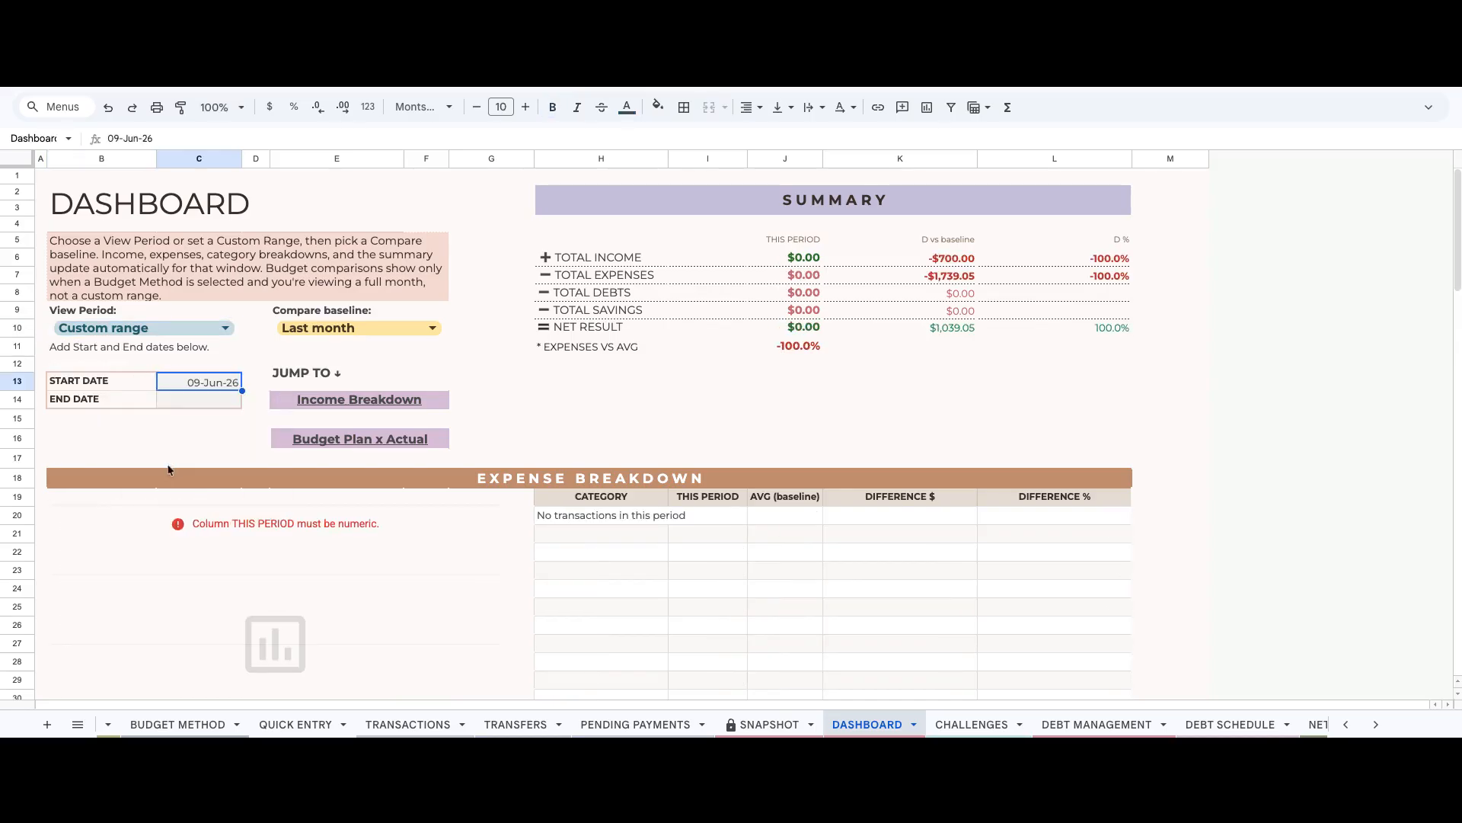
double_click(205, 406)
click(269, 424)
click(217, 538)
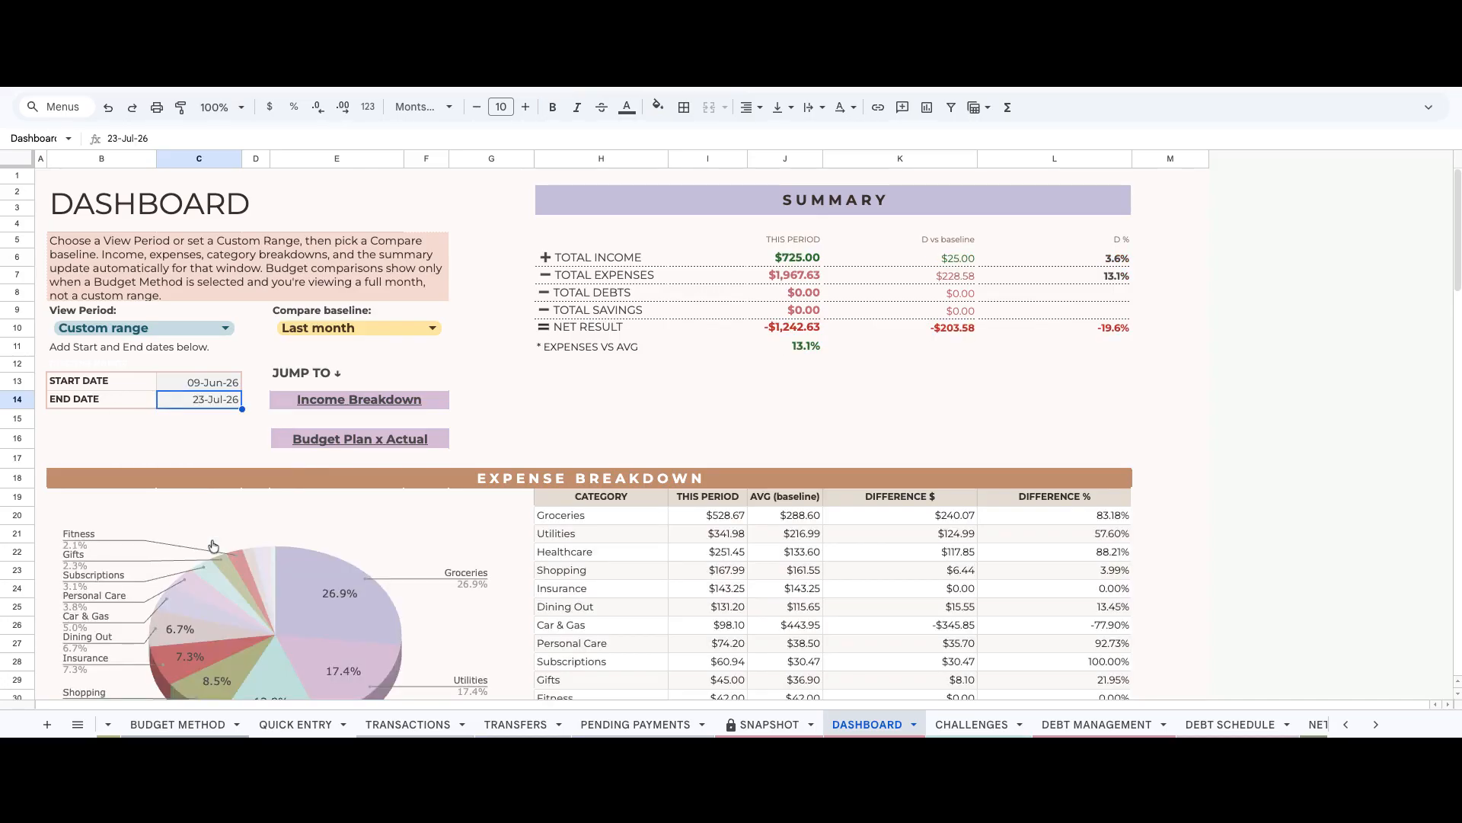
Review the dashboard's expense breakdown and follow the jump link to the Income Breakdown section.
scroll(591, 604, down, 3)
scroll(908, 415, up, 2)
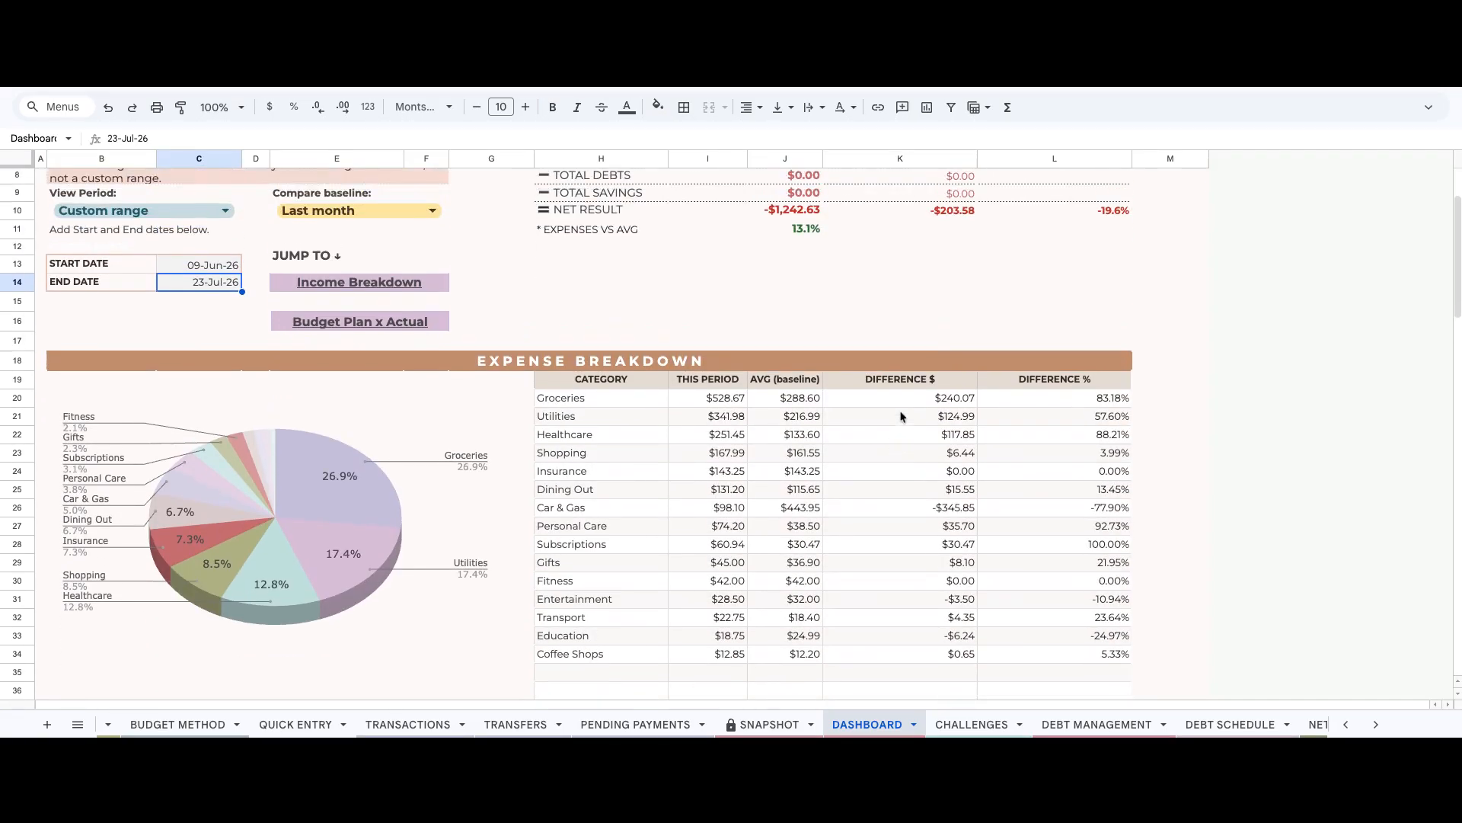
scroll(396, 265, down, 1)
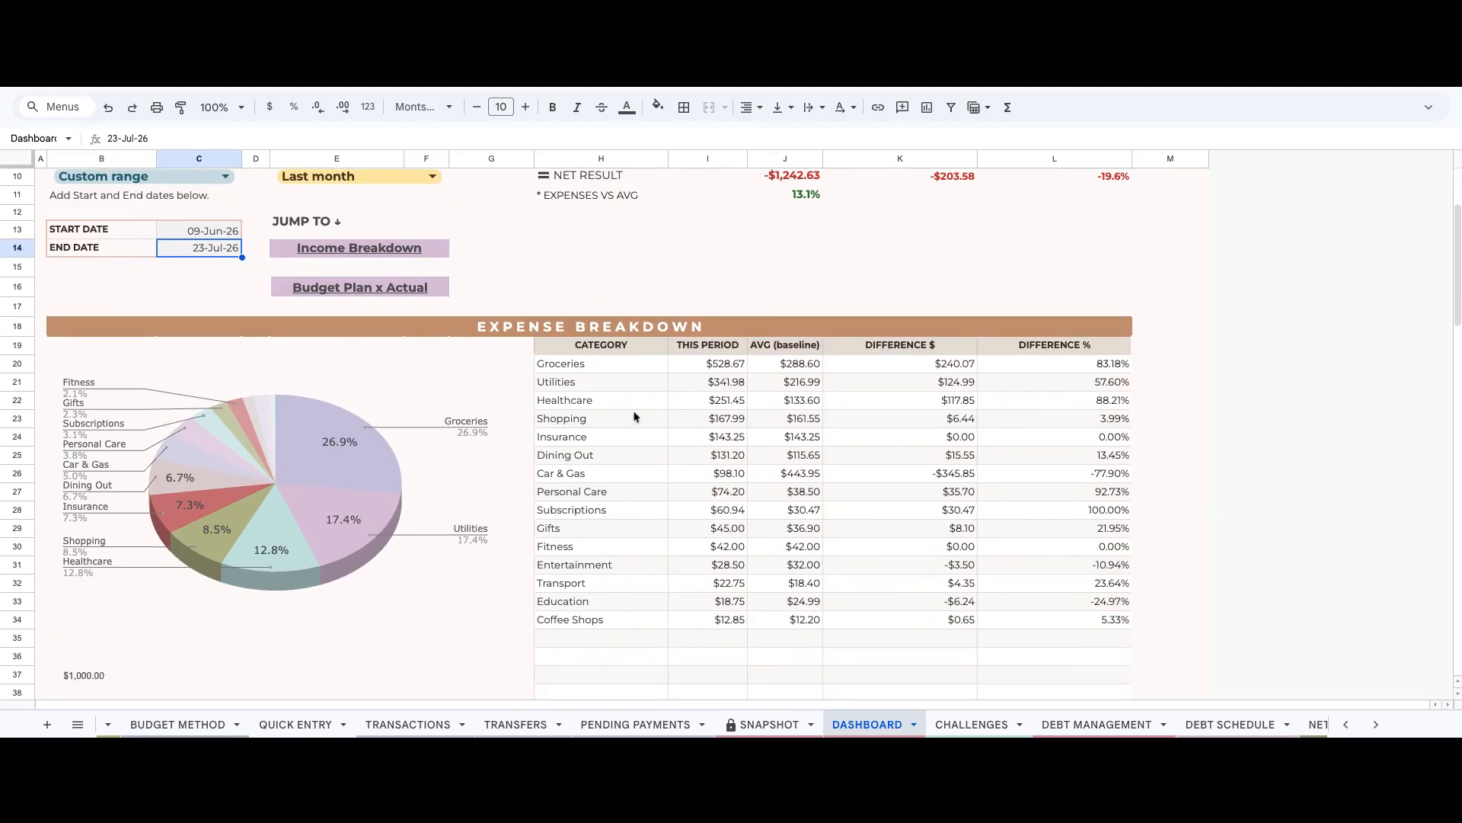
click(392, 253)
click(393, 281)
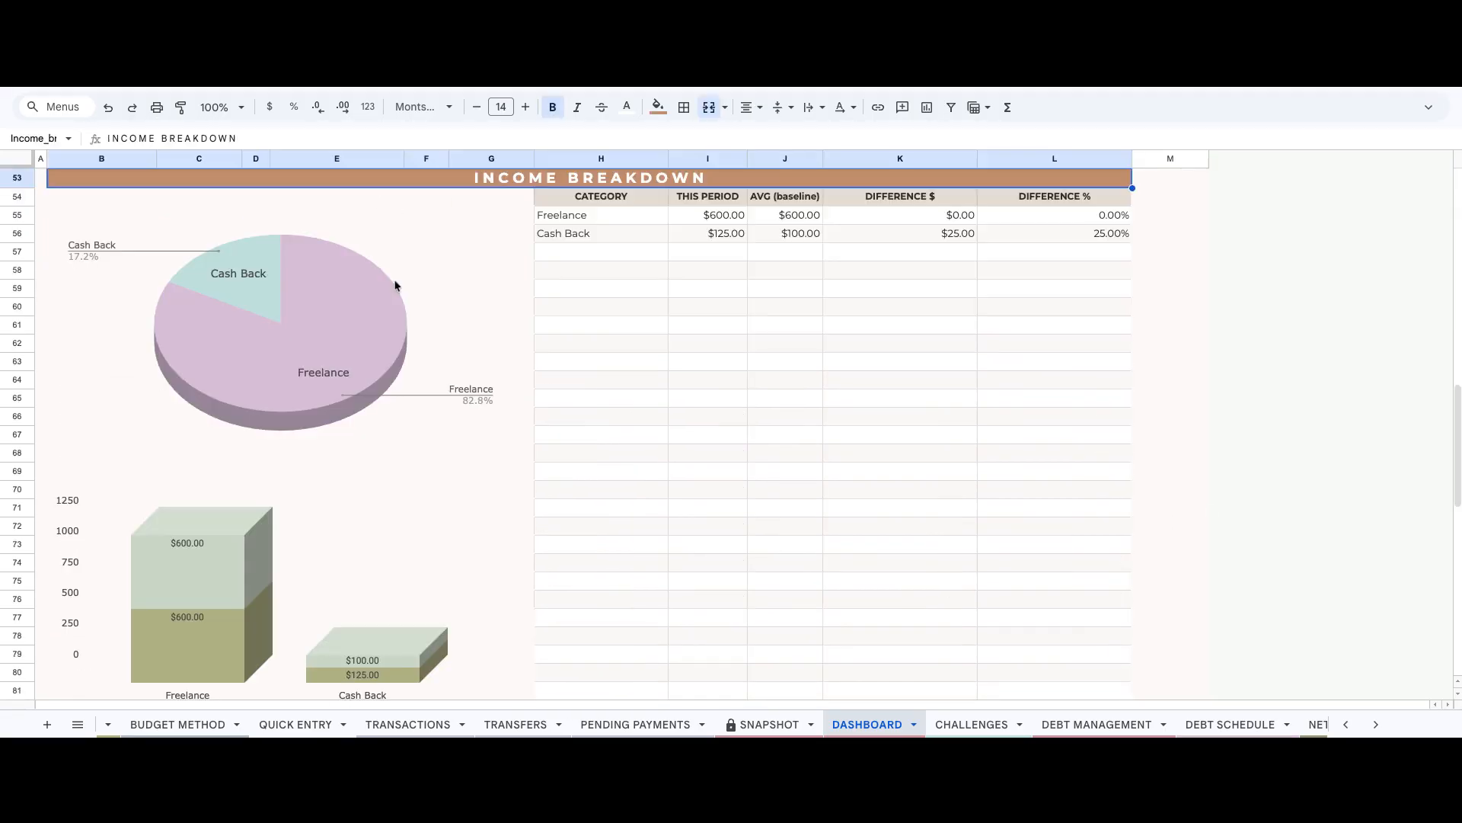
scroll(512, 486, down, 1)
Follow the Budget Plan x Actual jump link and examine the budget versus actual chart and table.
scroll(512, 483, up, 14)
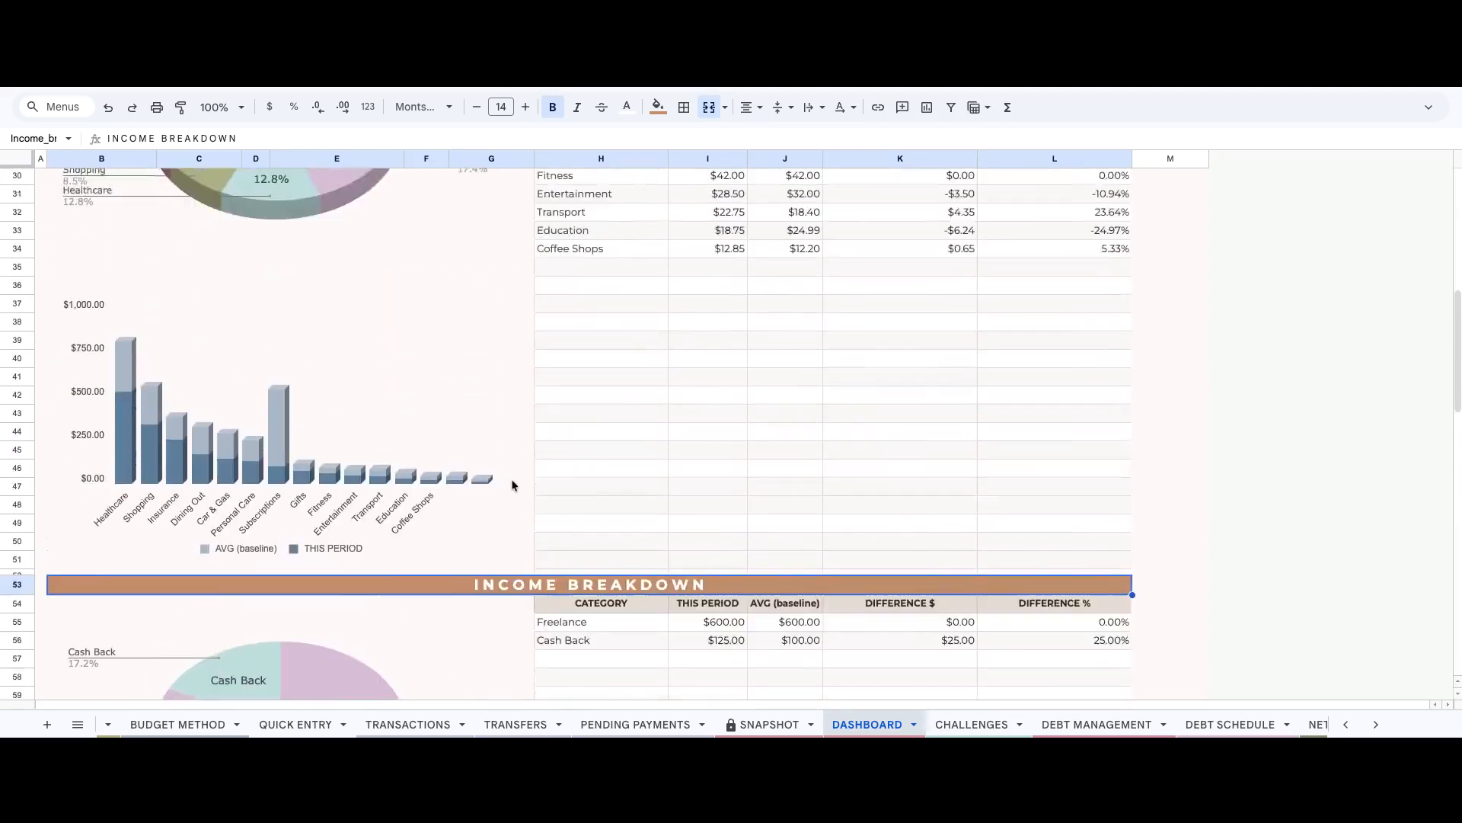
click(389, 252)
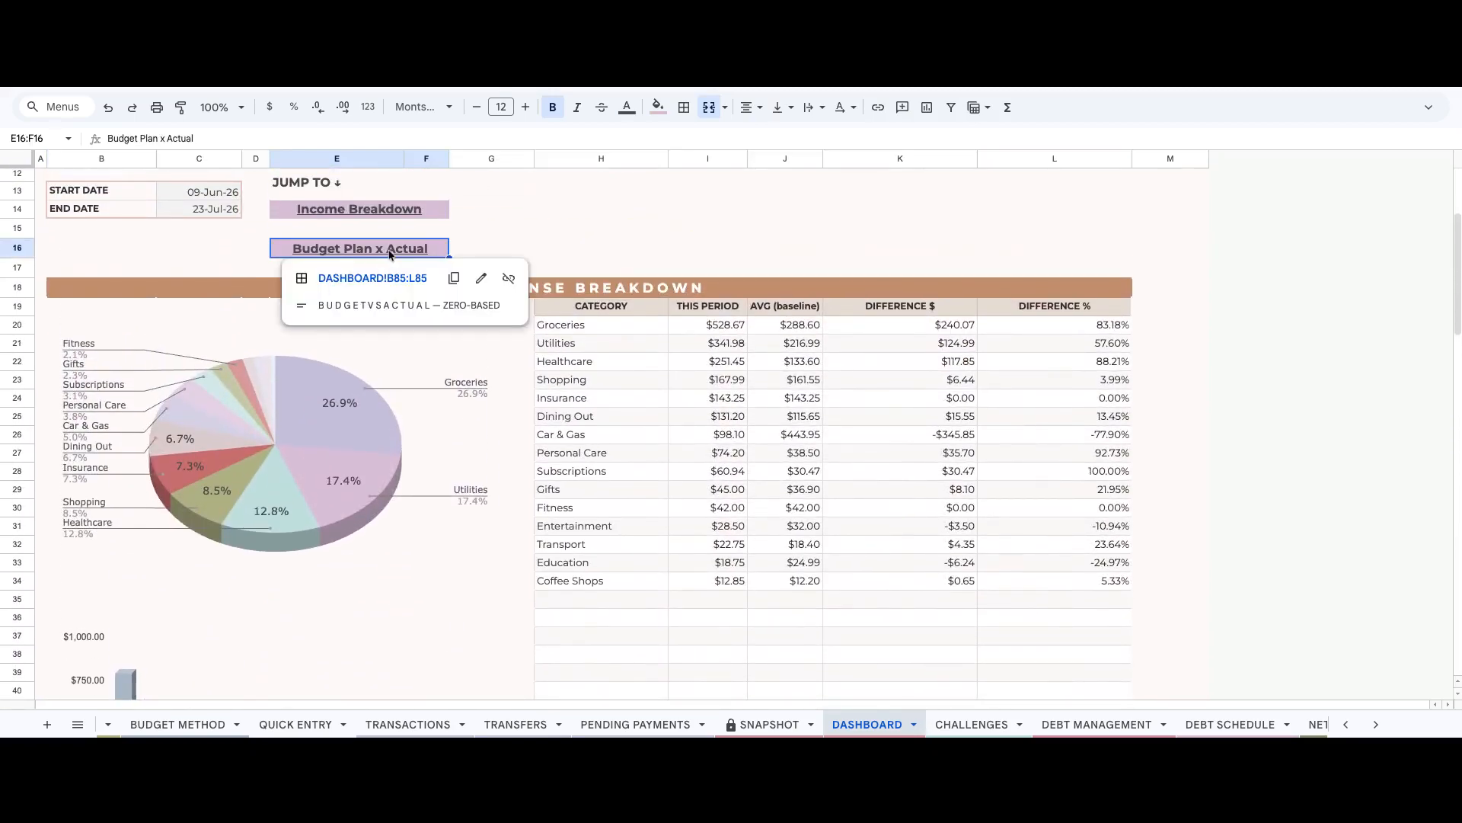
click(383, 277)
scroll(555, 524, down, 1)
scroll(556, 524, up, 3)
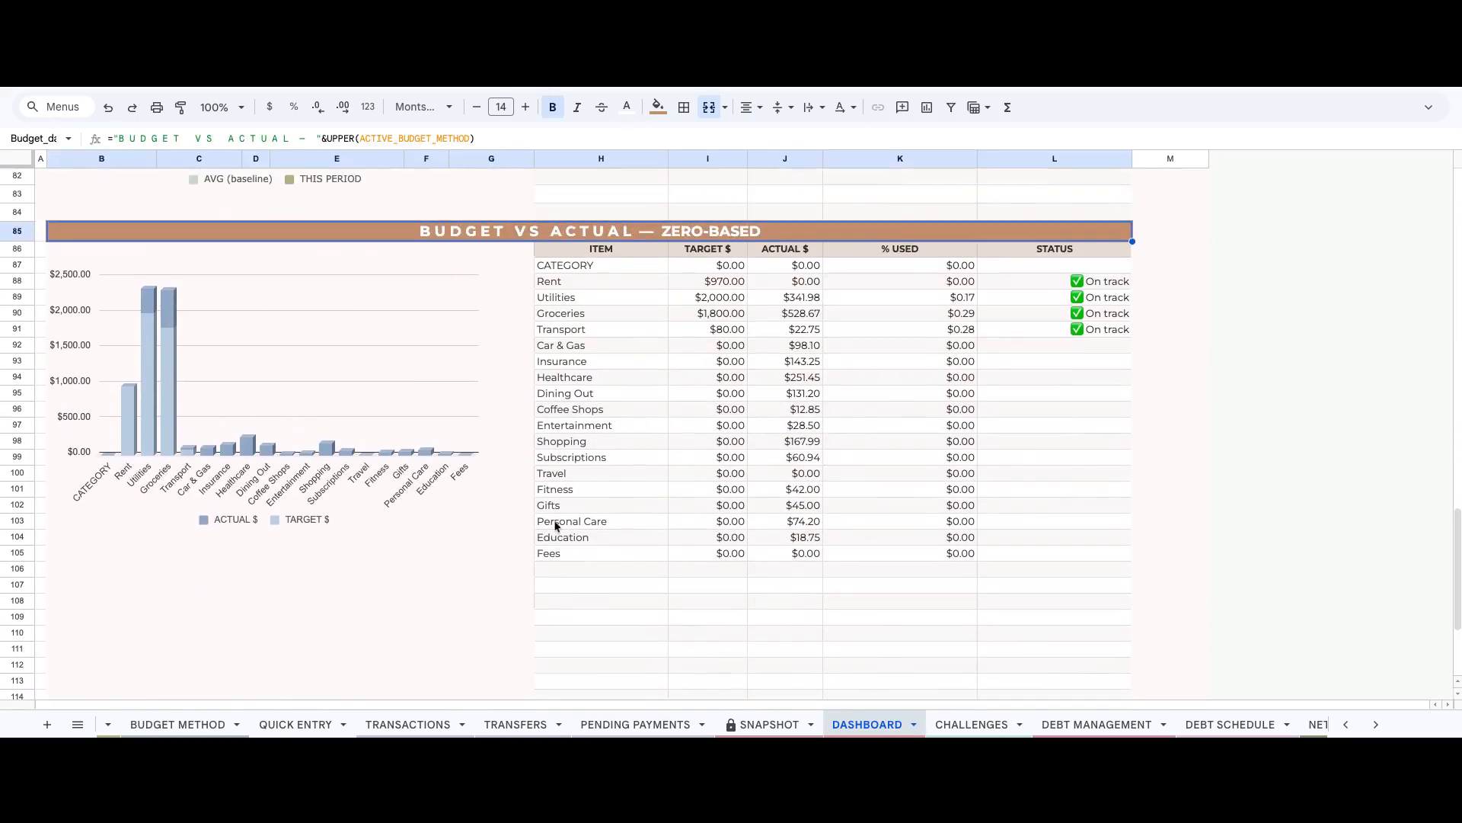
scroll(555, 524, down, 2)
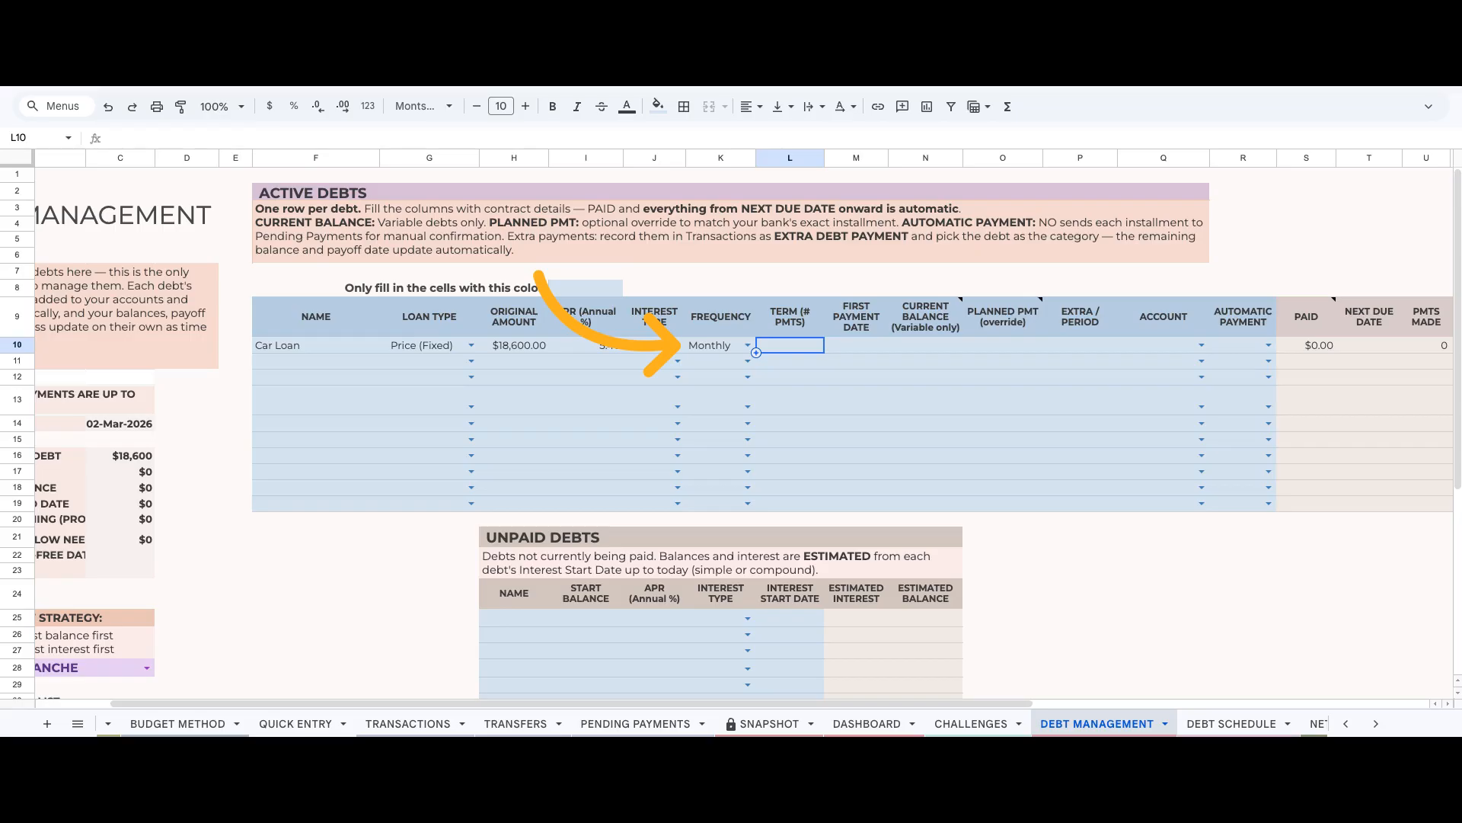
Set the Car Loan's term to 48 payments and its first payment date to 15-May-25, and open its account choices.
text(48)
key(Tab)
text(15-may-)
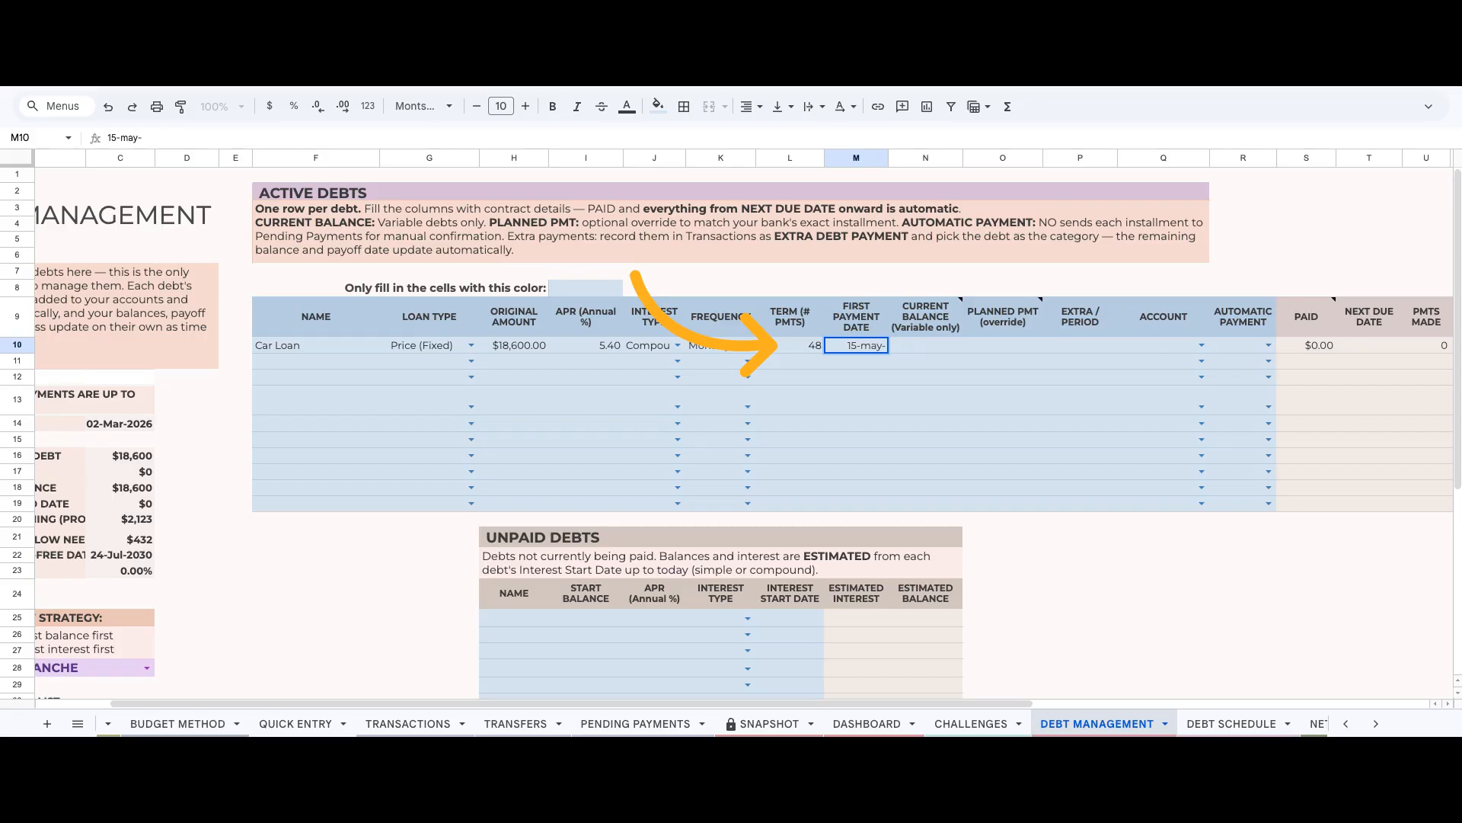
text(25)
key(Tab)
key(Tab)
key(Tab)
key(Tab)
key(Return)
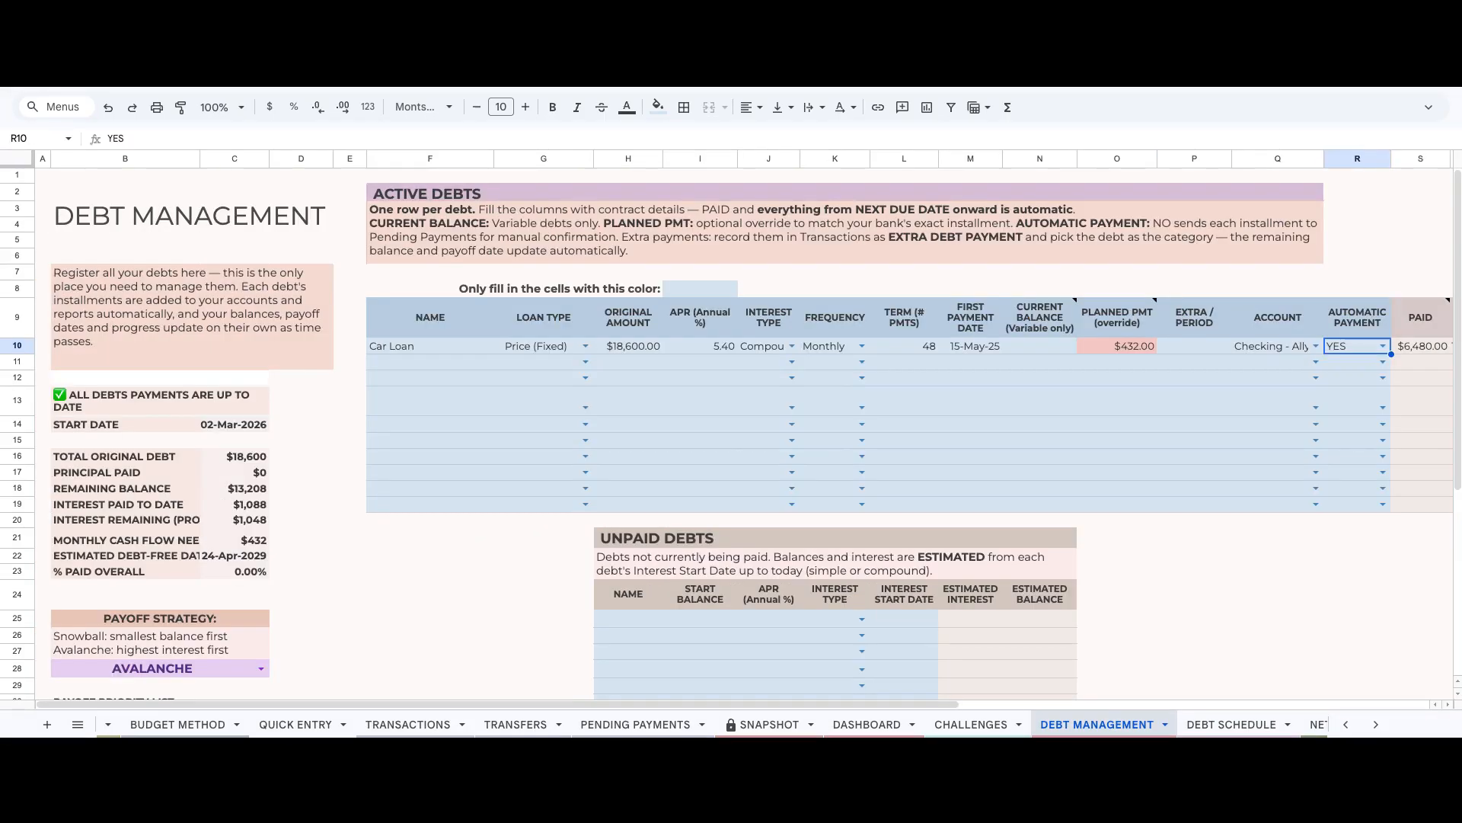
Add an active debt row: Student Loan, Price (Fixed), $12,000.00, APR 4.99, Compound, Monthly, 120 payments, first payment 10-Jul-24.
click(430, 362)
text(Student Loan	Price (Fixed)	$12,000.00	4.99	Compound	Monthly	120	10-Jul-24)
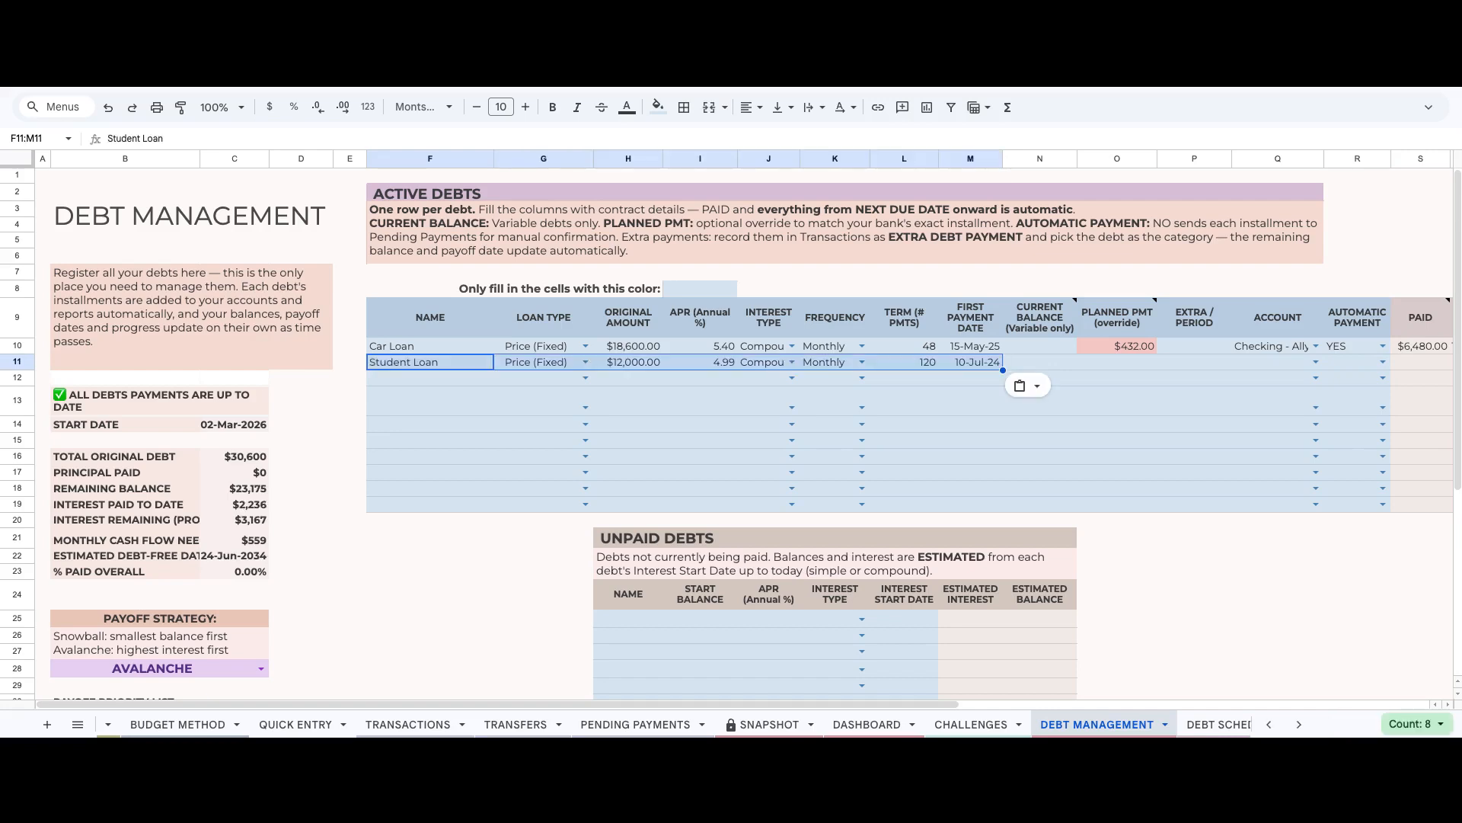
click(876, 423)
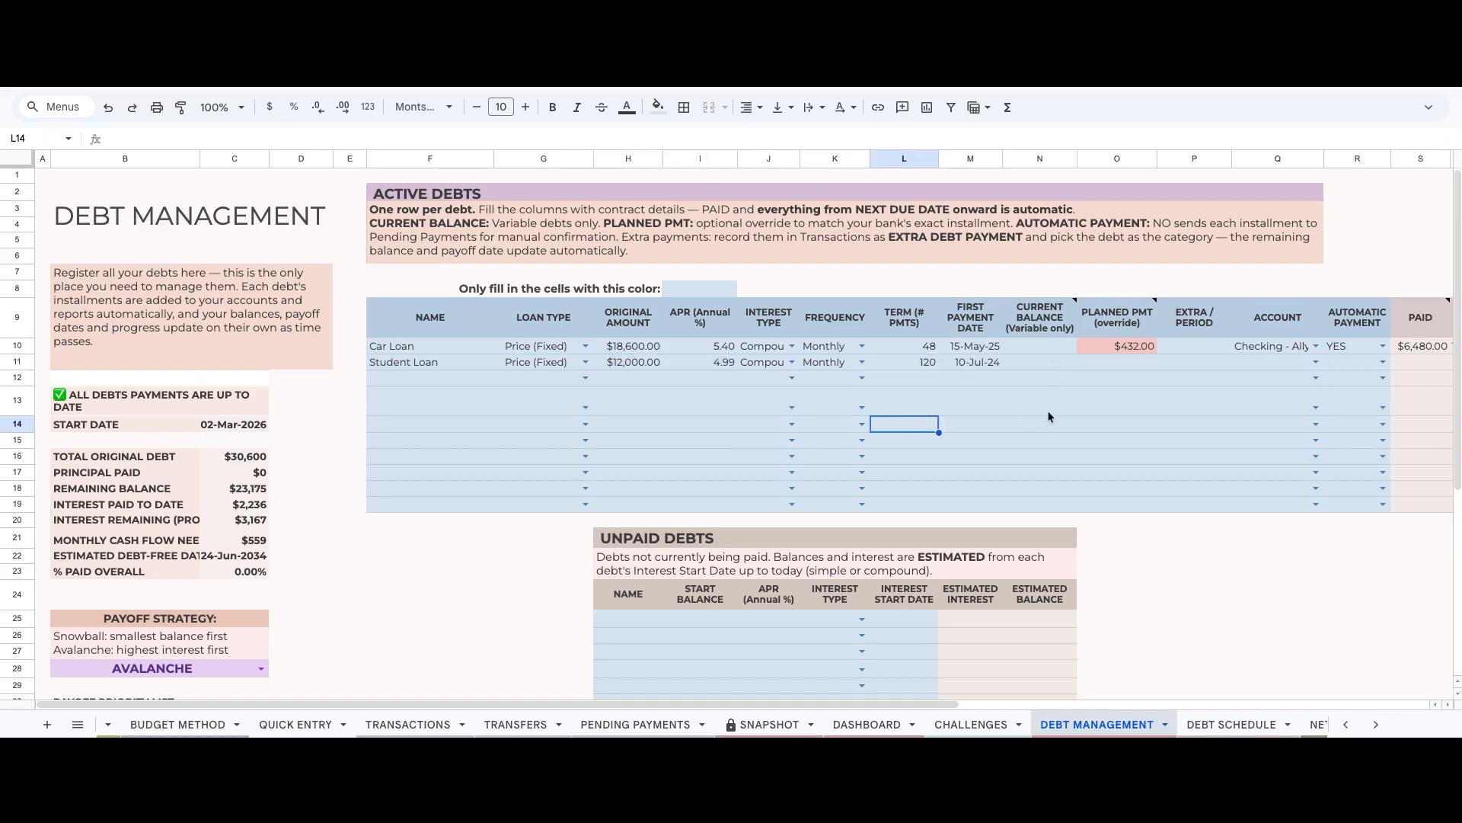
Assign the Student Loan to account Checking - Ally and set its automatic payment to NO.
scroll(1049, 417, right, 3)
click(1178, 362)
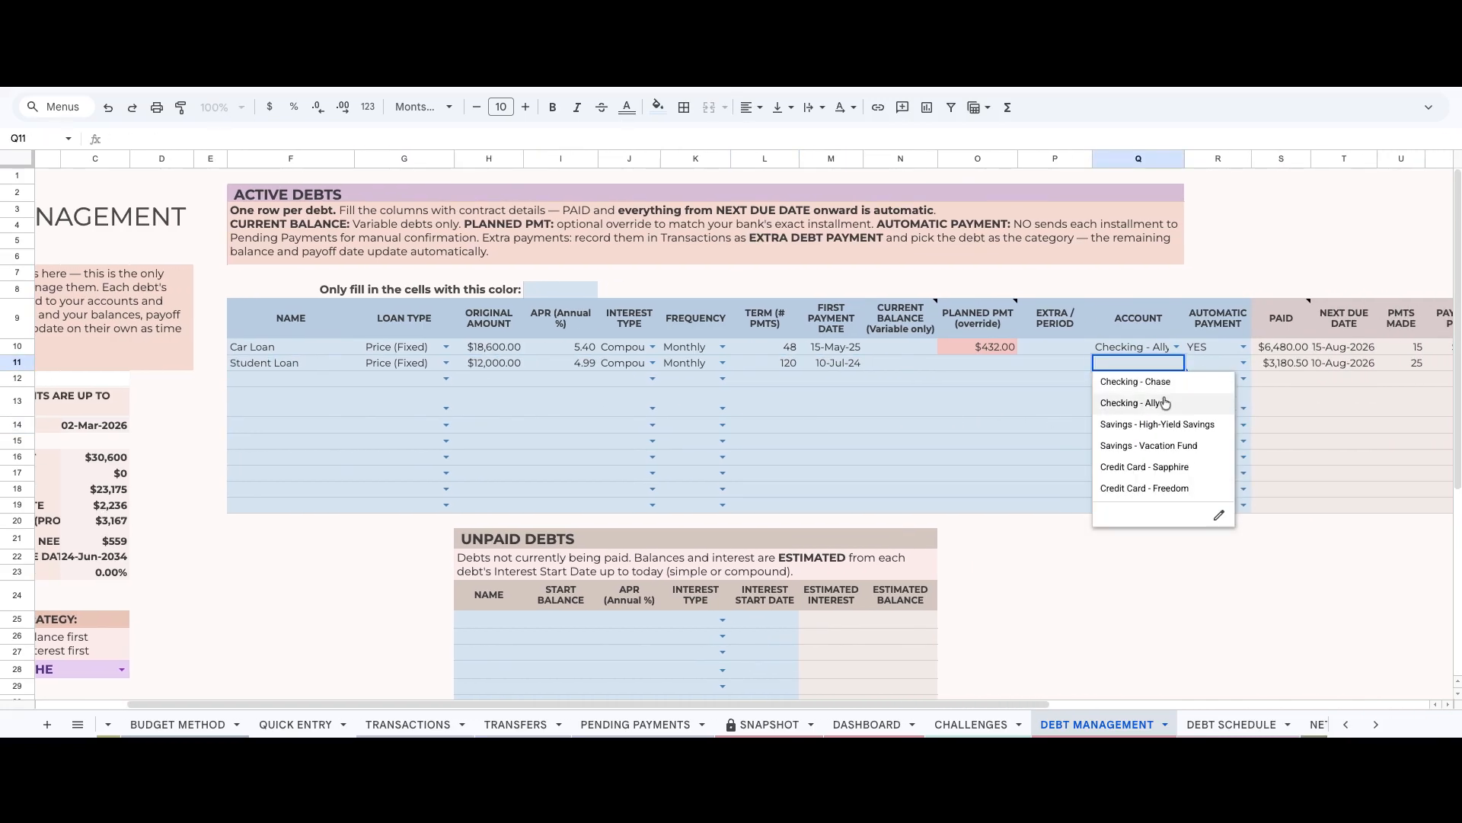
click(1135, 397)
click(1242, 363)
click(1207, 403)
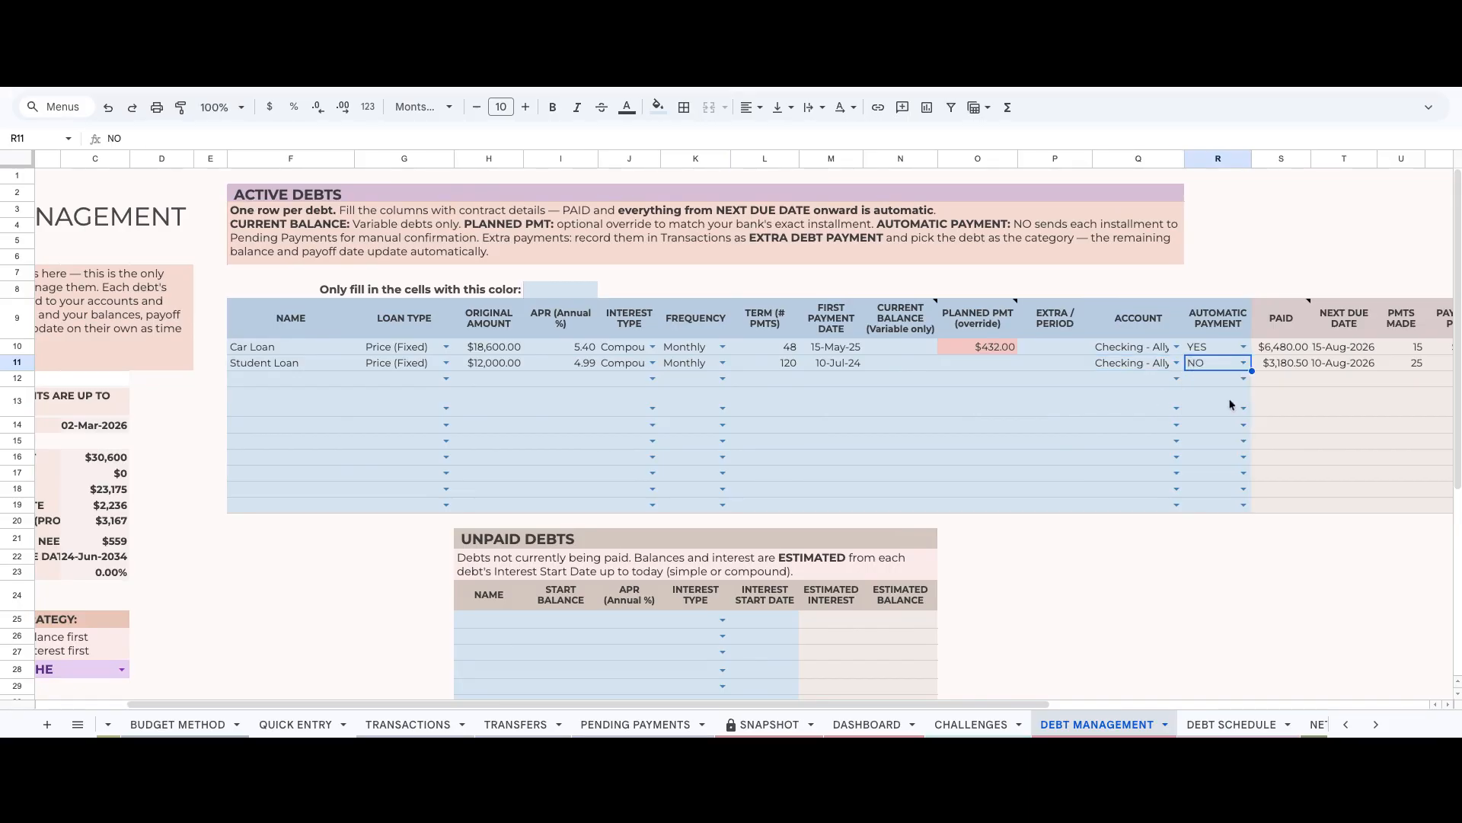
Review the debts' payment and payoff details, try the SNOWBALL payoff strategy and set it back to AVALANCHE.
scroll(1231, 404, right, 3)
scroll(1232, 404, right, 4)
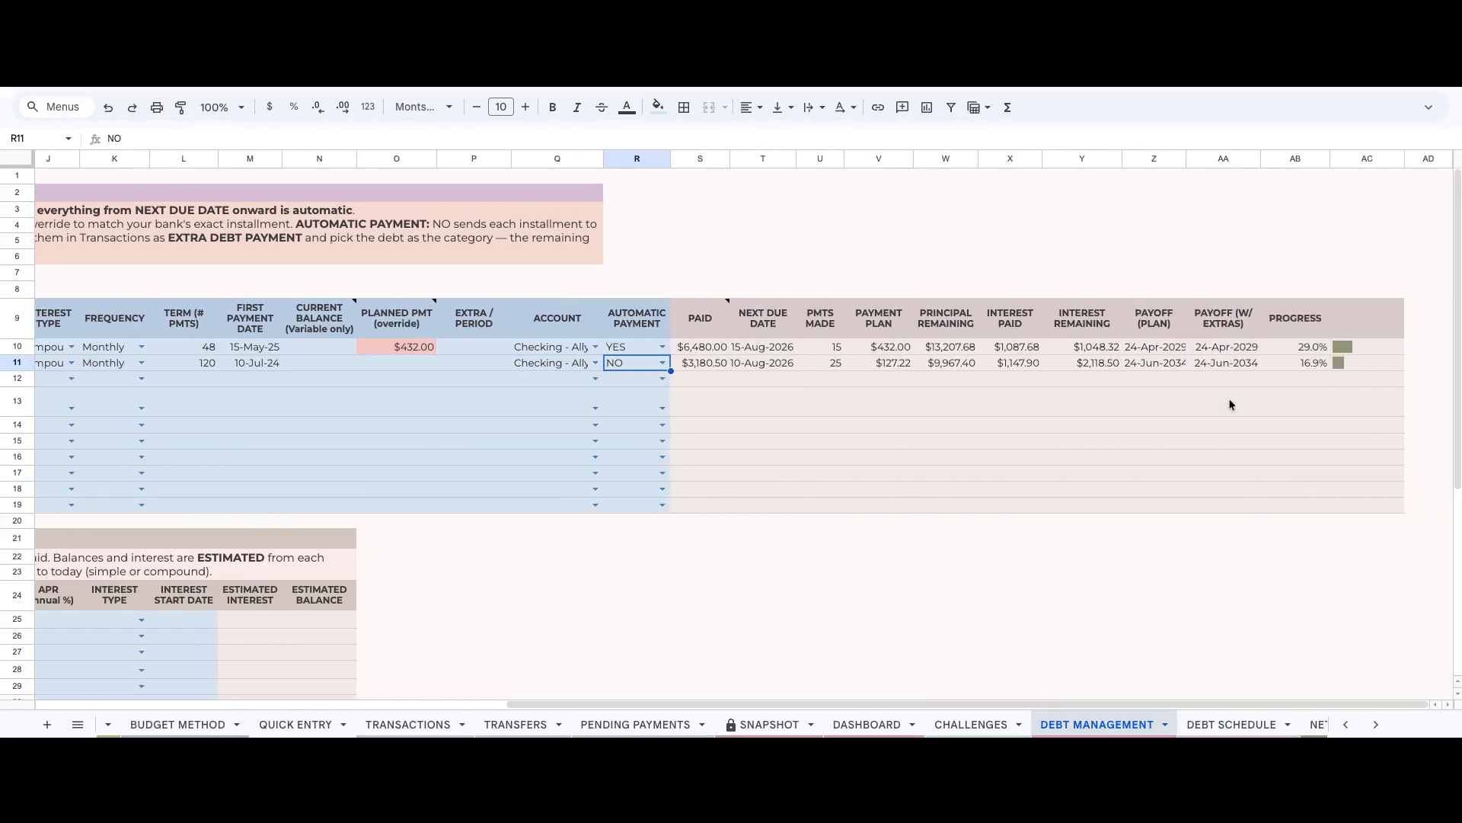
scroll(1231, 405, left, 8)
scroll(1232, 404, down, 2)
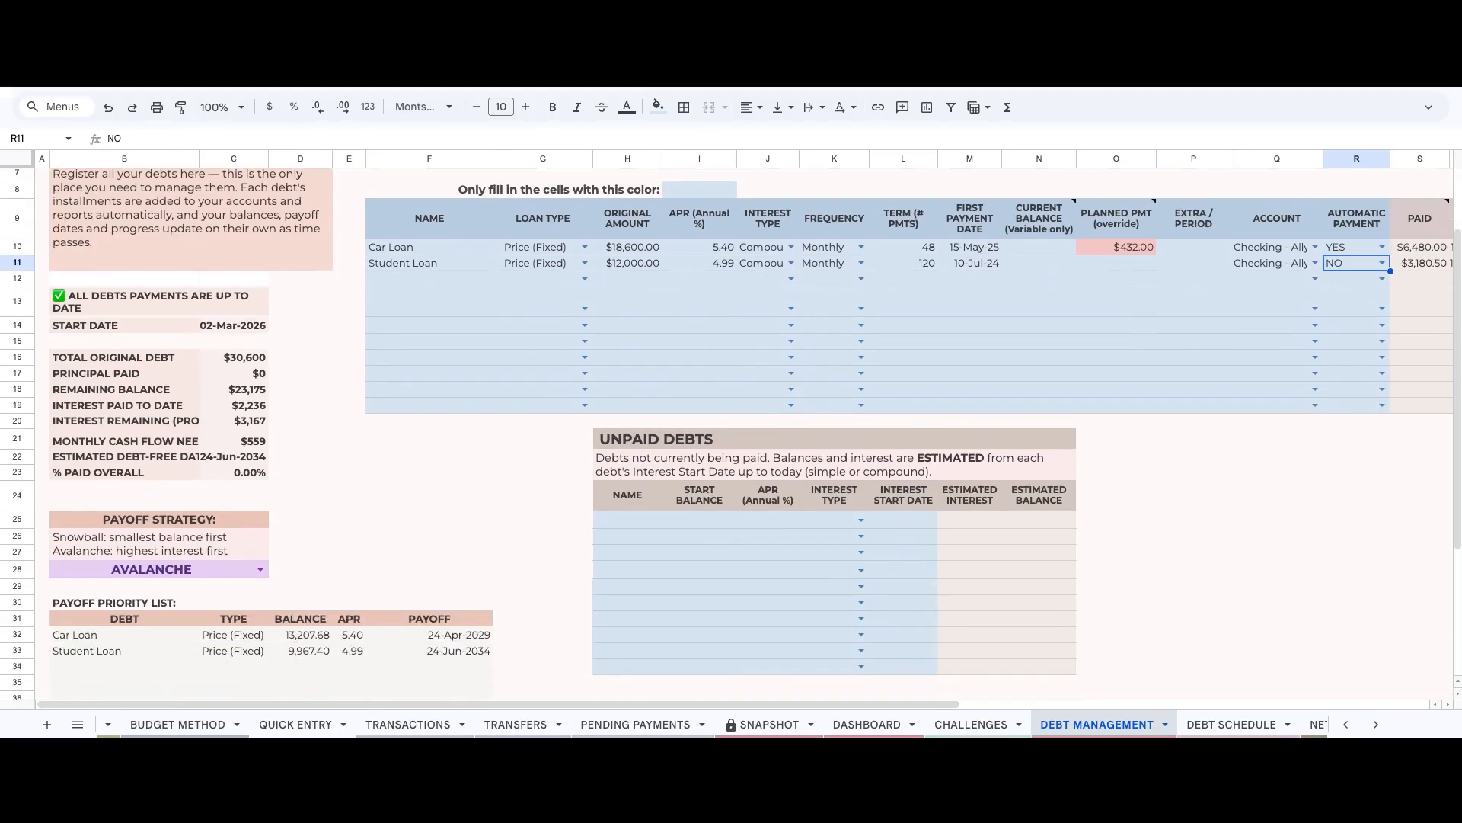
scroll(311, 552, down, 3)
click(263, 450)
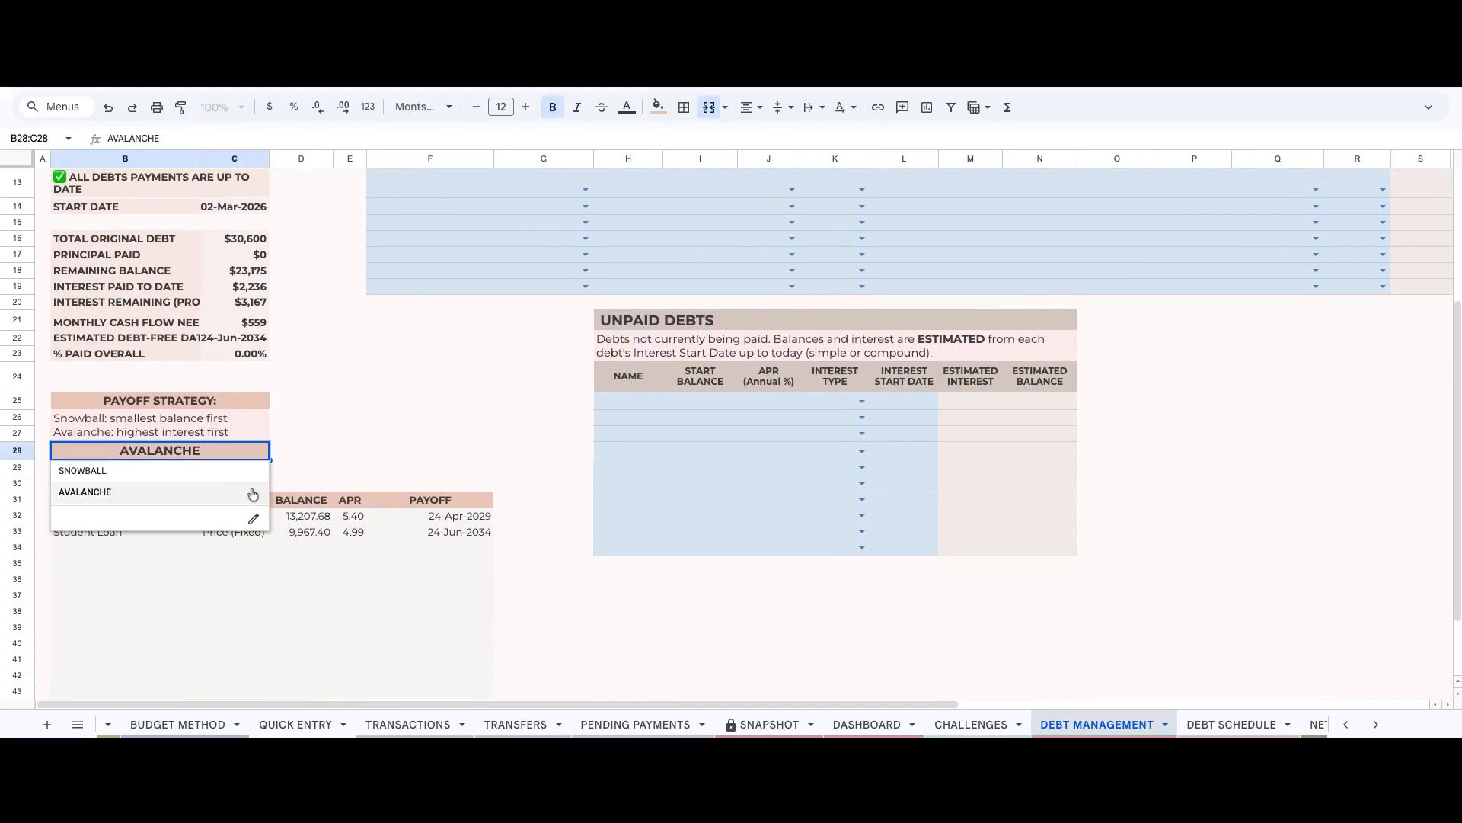
click(252, 471)
click(263, 450)
click(107, 491)
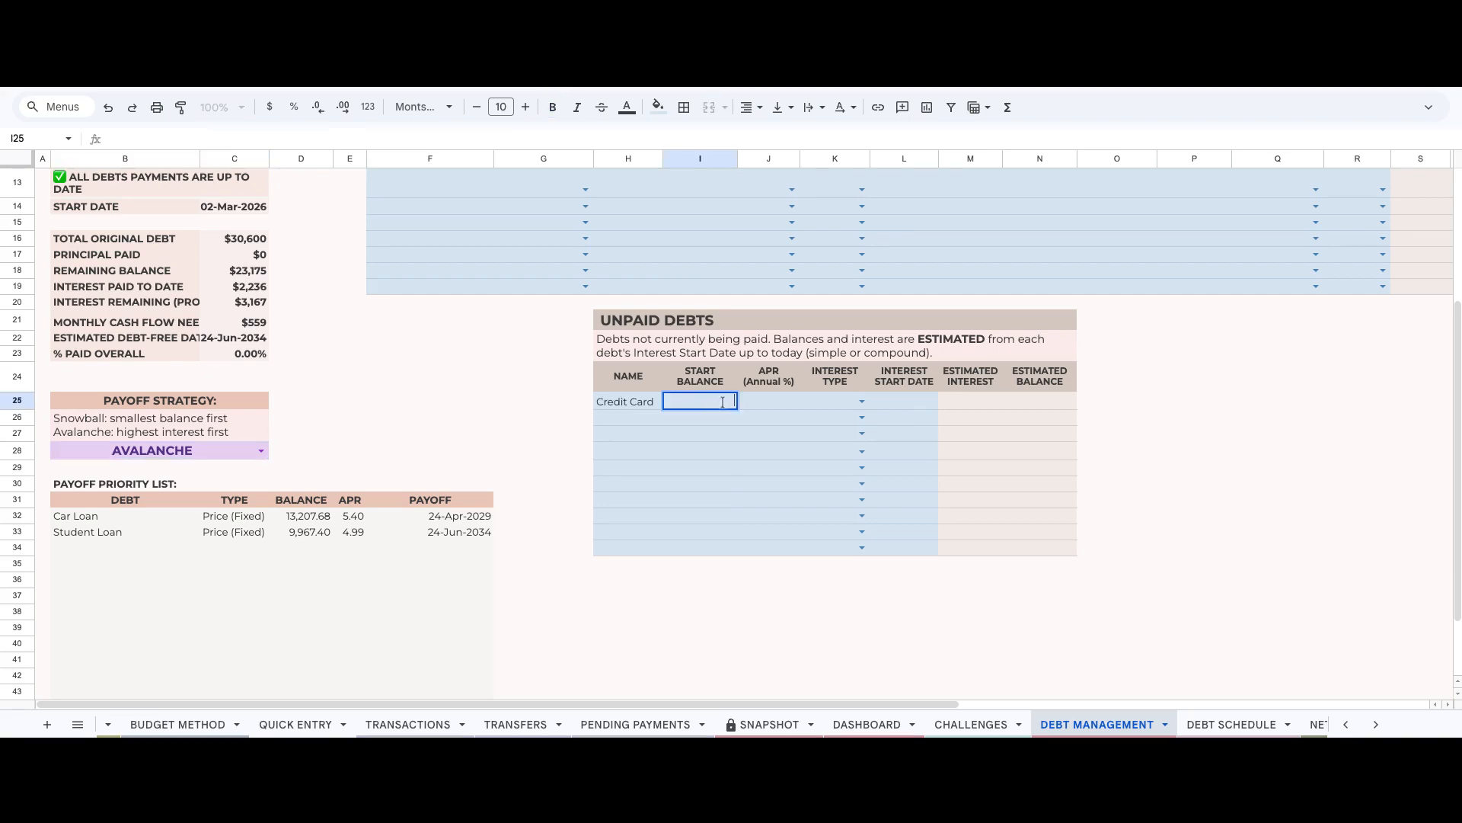
Enter 12-Apr-2026 as start balance and 32 as annual APR for the Credit Card unpaid debt.
click(719, 438)
double_click(720, 407)
text(12-apr-2026)
key(Return)
key(Up)
key(Right)
text(32.)
key(BackSpace)
key(Return)
key(Up)
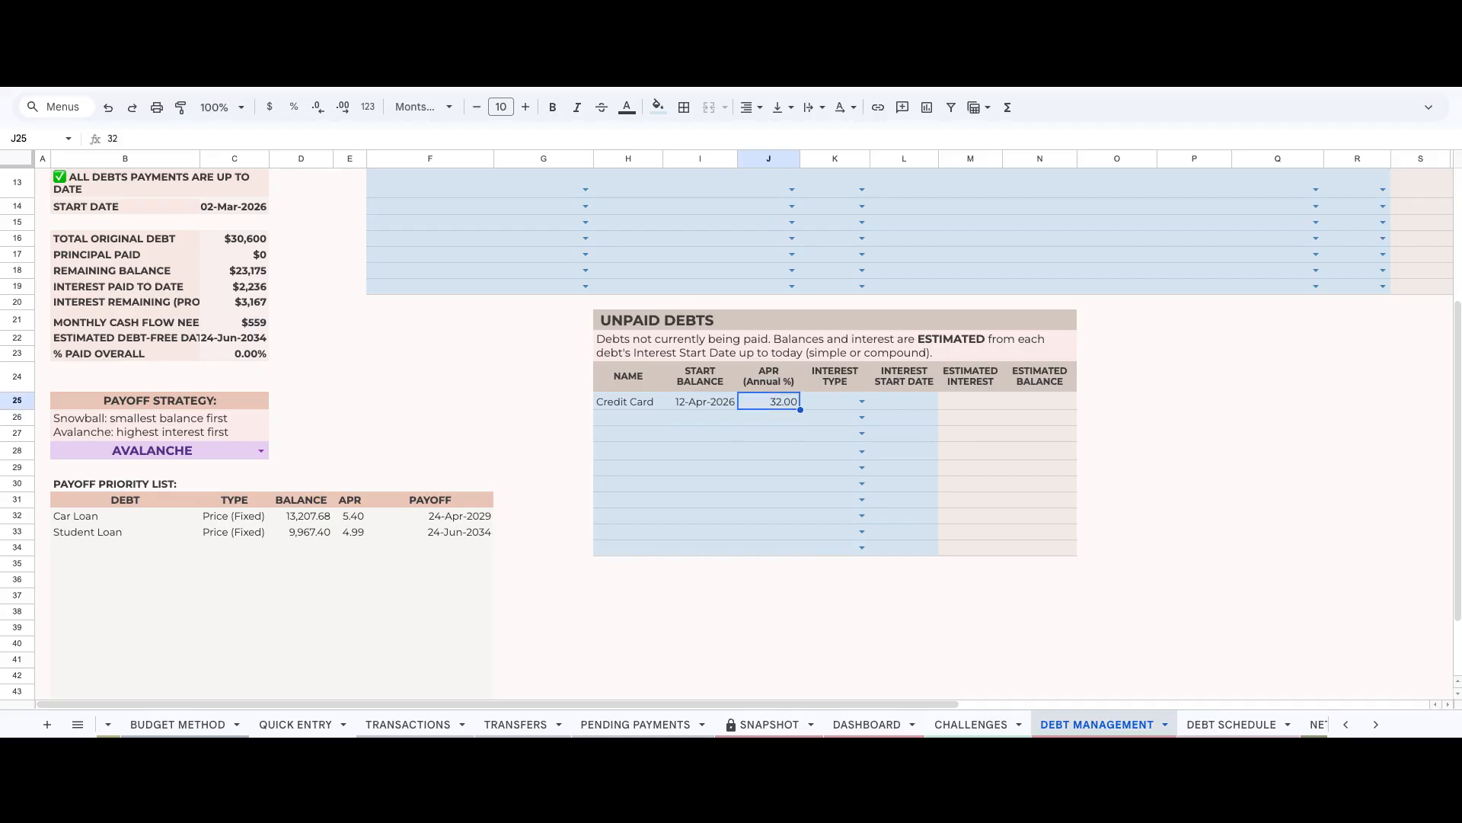
Choose an interest type for the Credit Card unpaid debt and open its interest start date for editing.
key(Right)
click(861, 401)
click(852, 421)
click(900, 418)
double_click(900, 404)
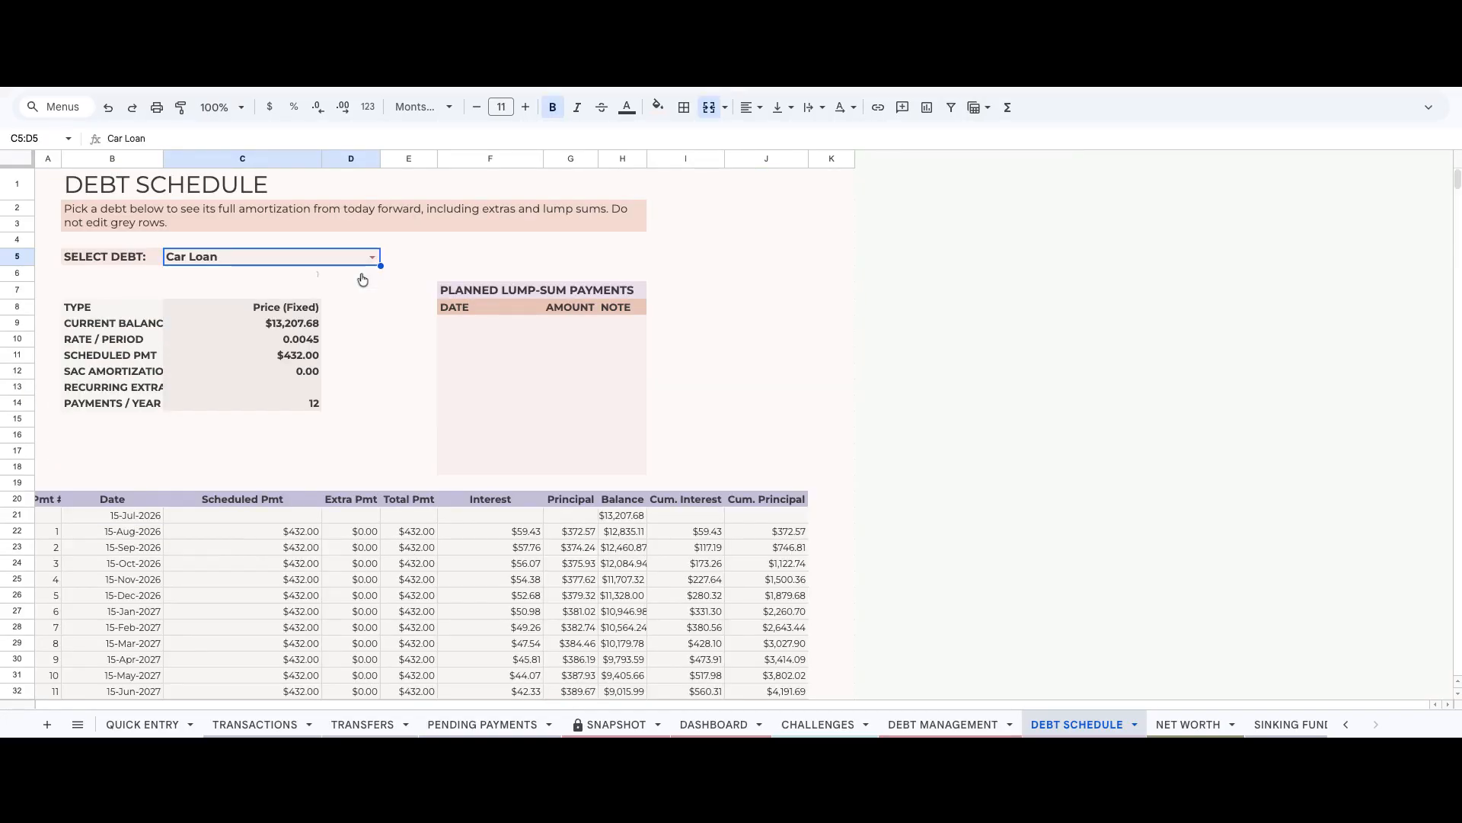
Review the Car Loan's amortization schedule and add a planned lump-sum payment of 200 dated 24-Jul-2026.
scroll(381, 625, down, 3)
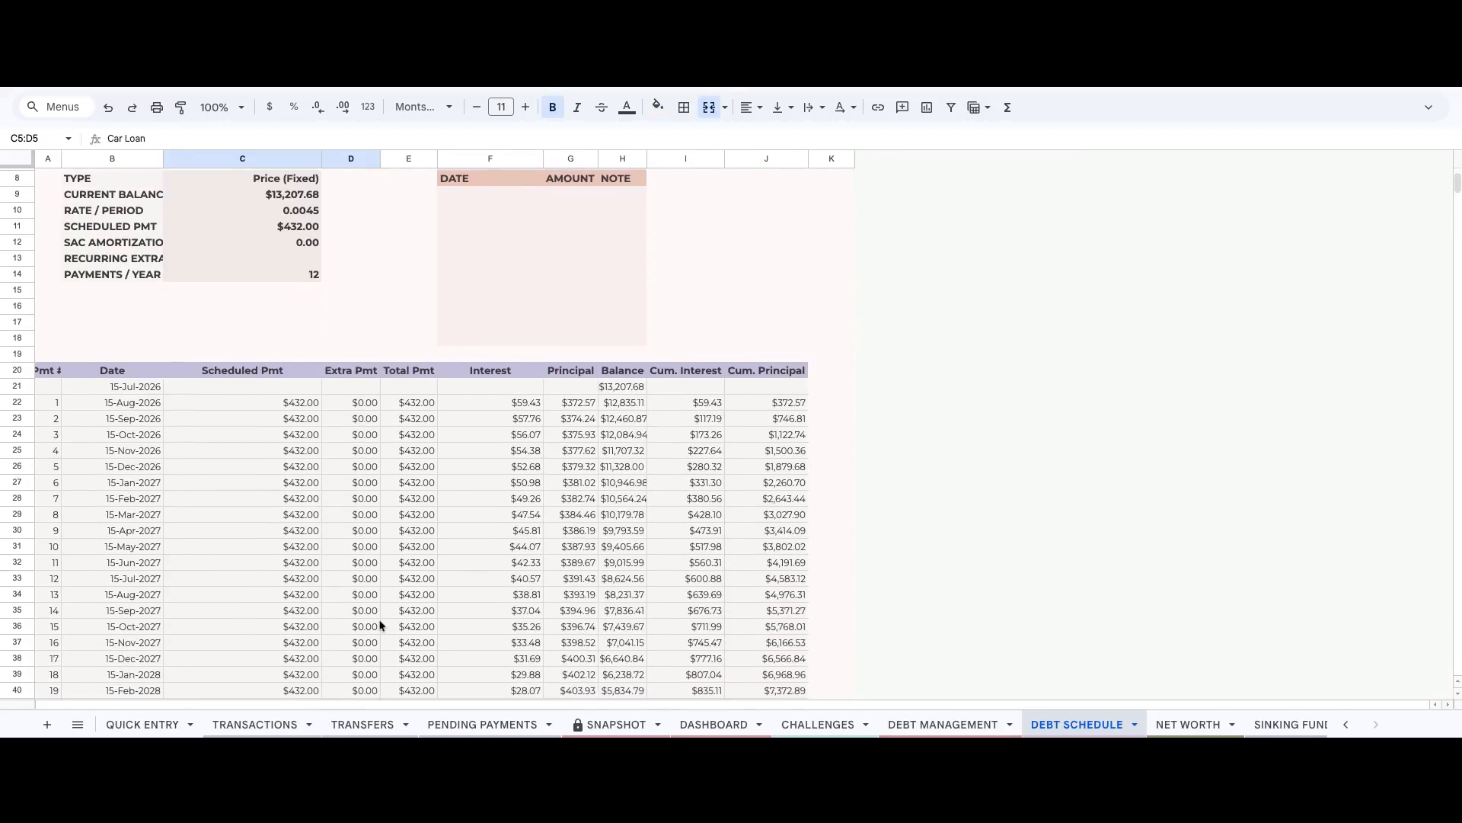
scroll(380, 624, down, 15)
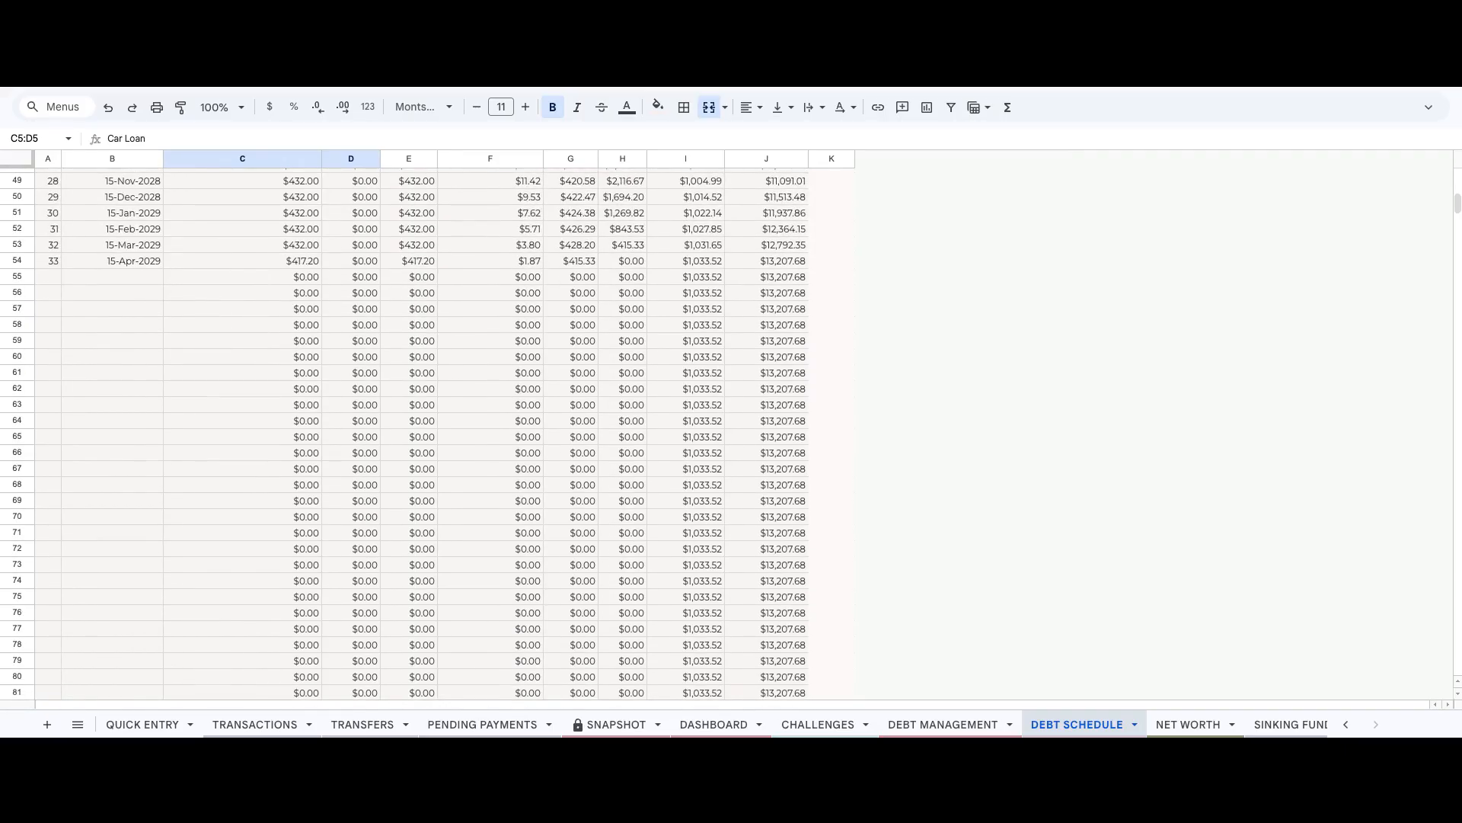
scroll(380, 625, up, 20)
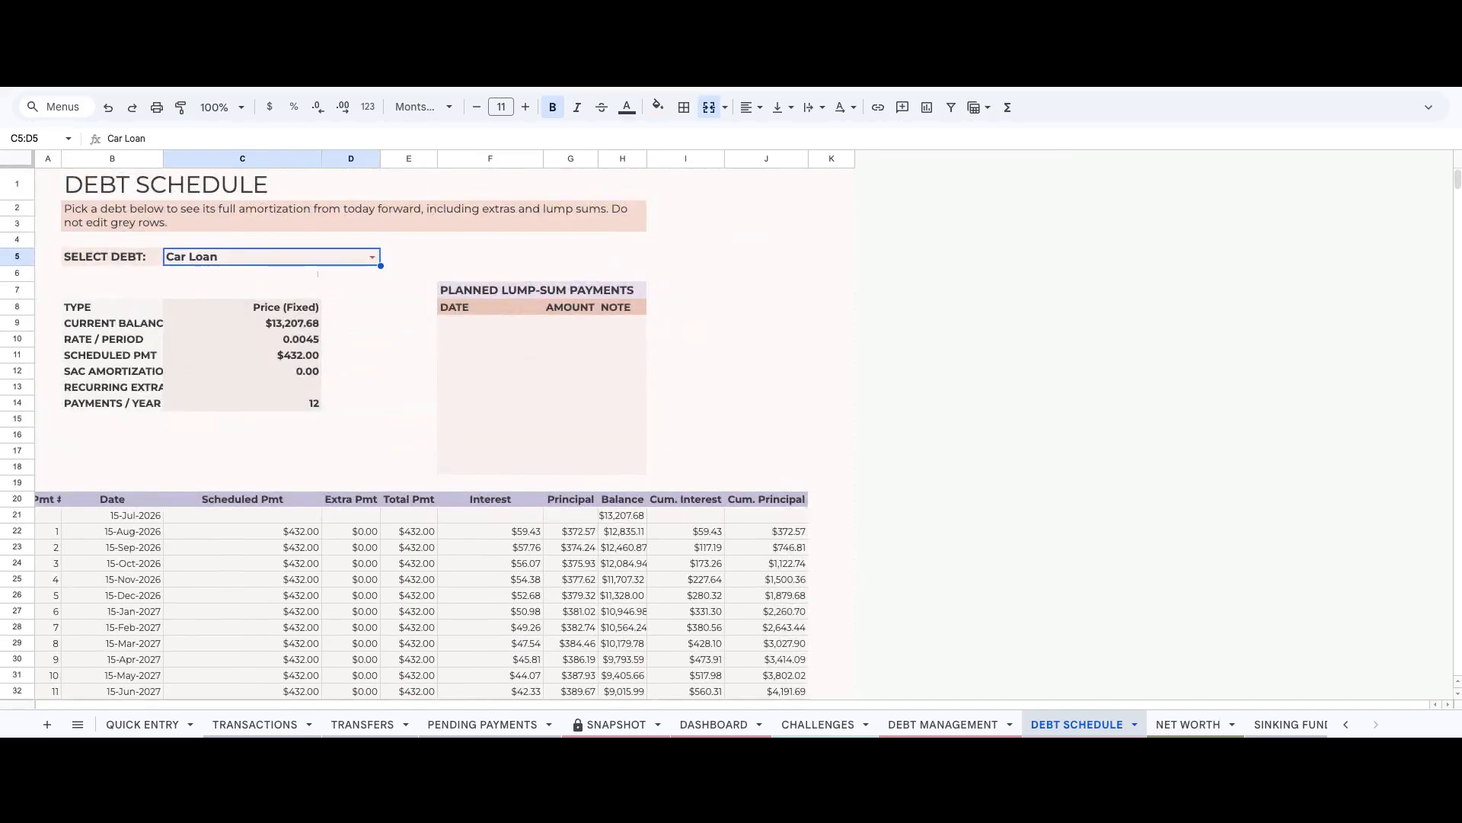
double_click(490, 323)
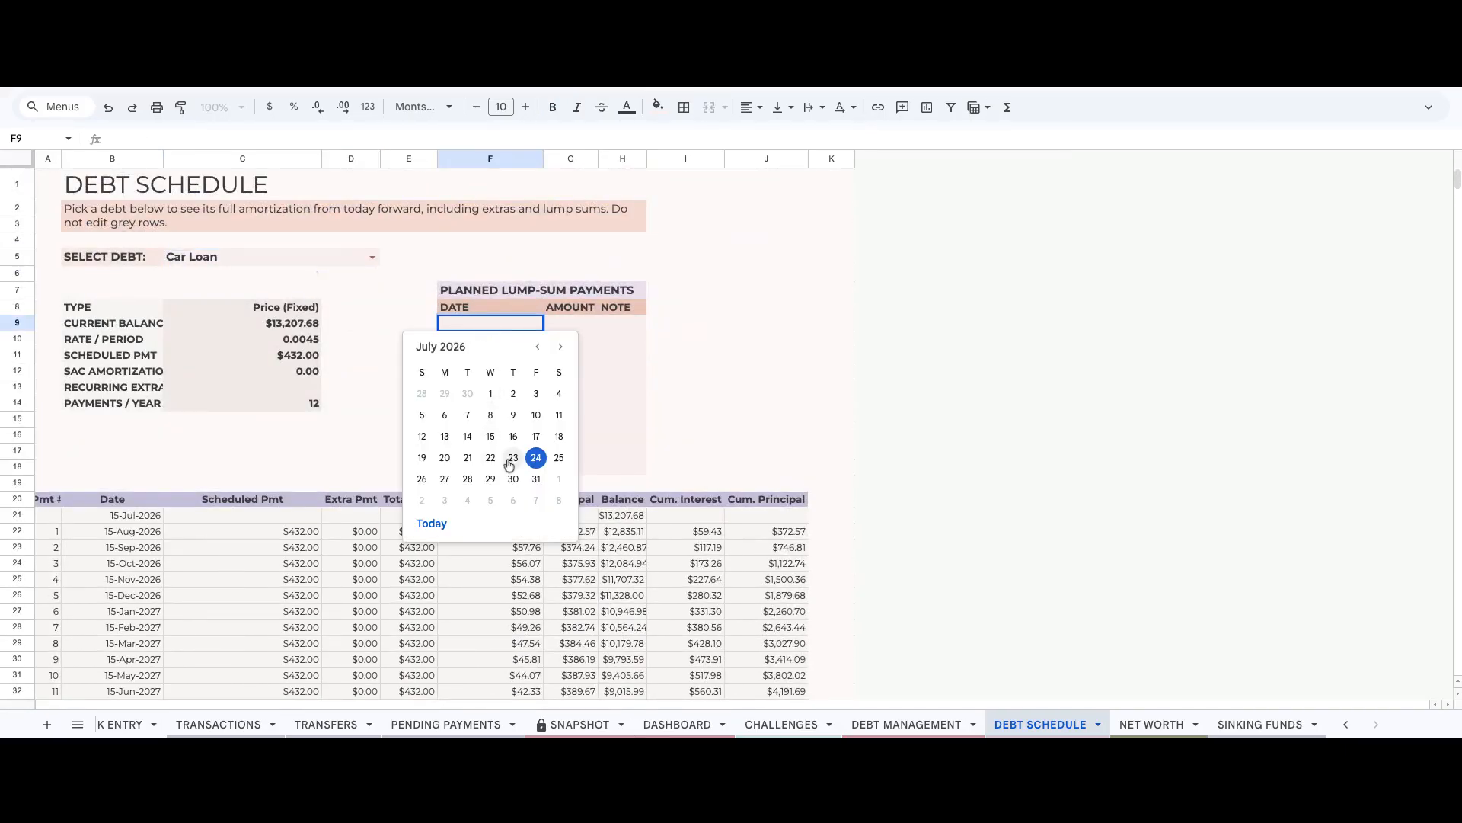
click(537, 457)
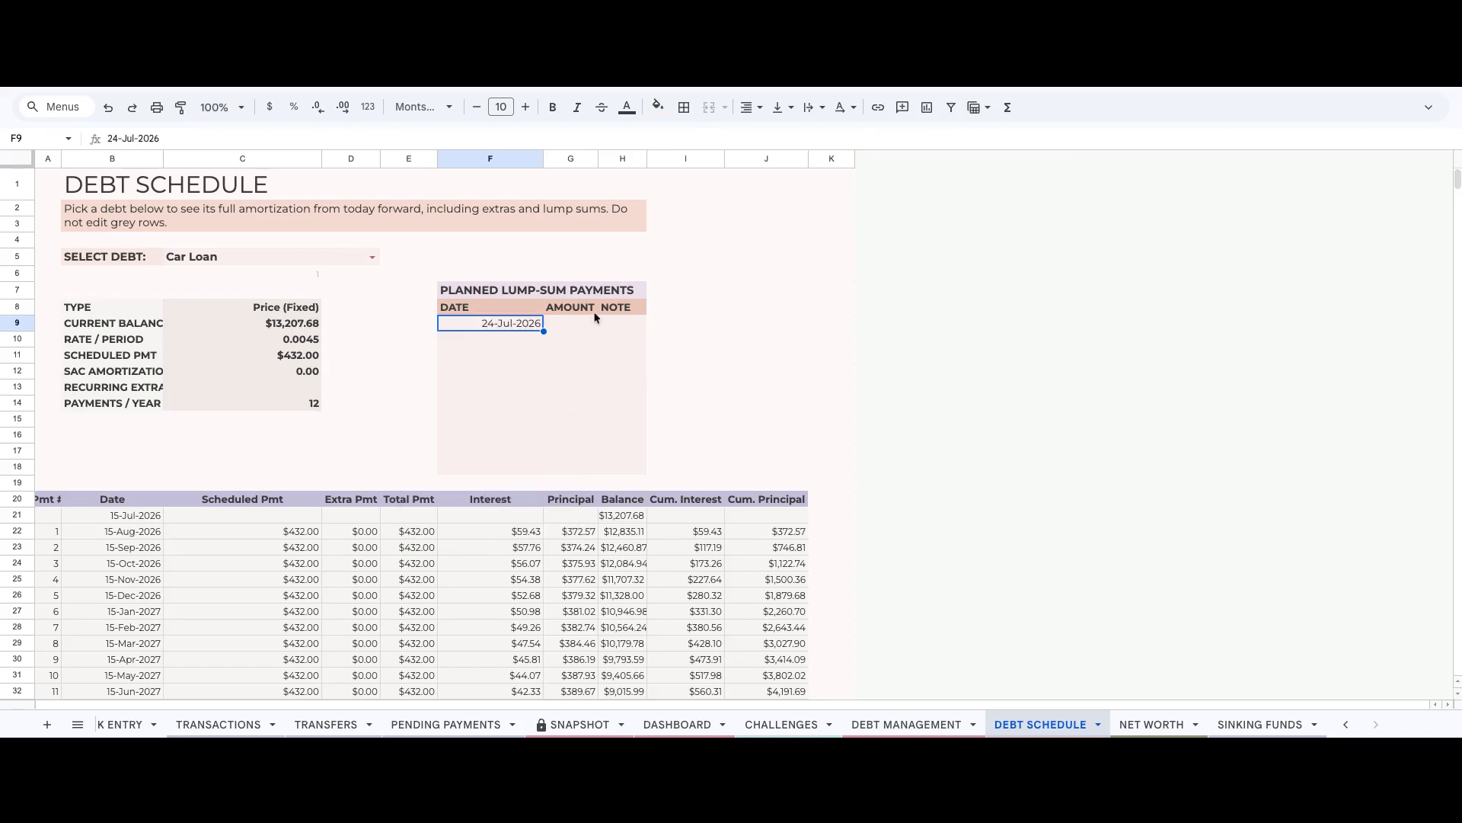
double_click(584, 324)
text(200)
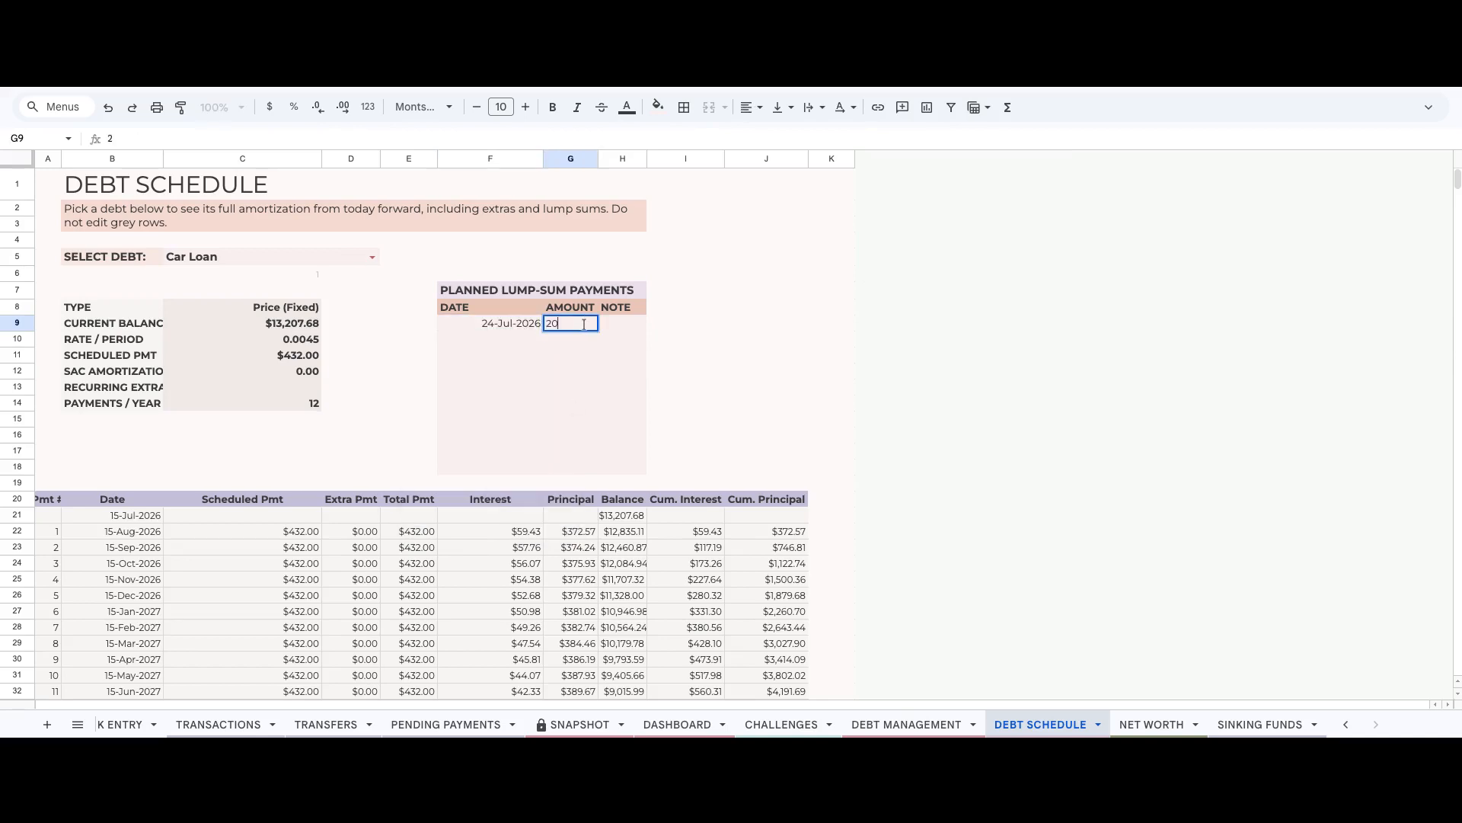
key(Return)
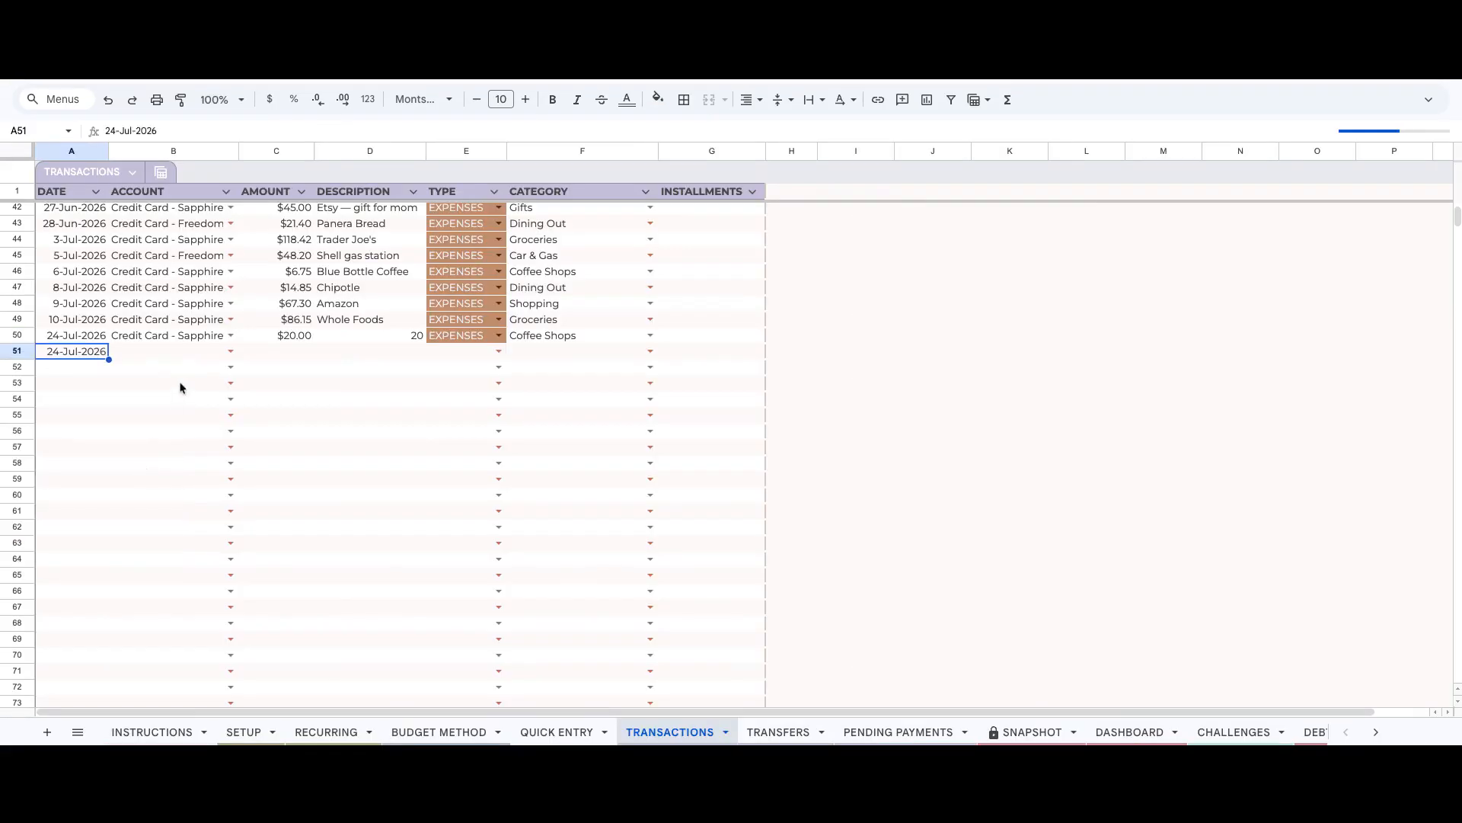
Fill the 24-Jul-2026 transaction row with account Checking - Chase, amount 2000 and description "extra car loan".
click(230, 353)
click(216, 412)
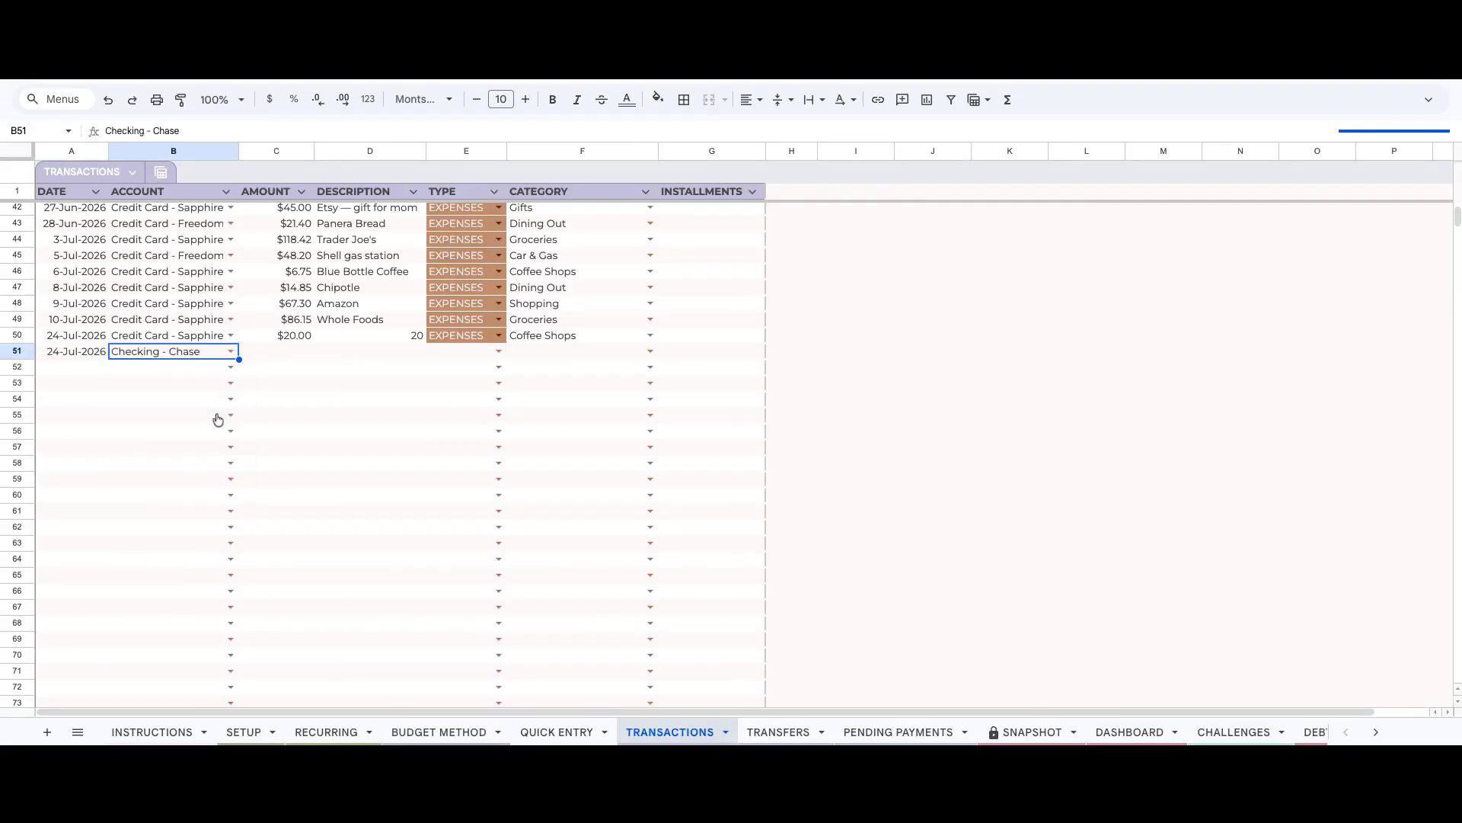
click(284, 354)
text(2000)
key(Tab)
text(extra car loan)
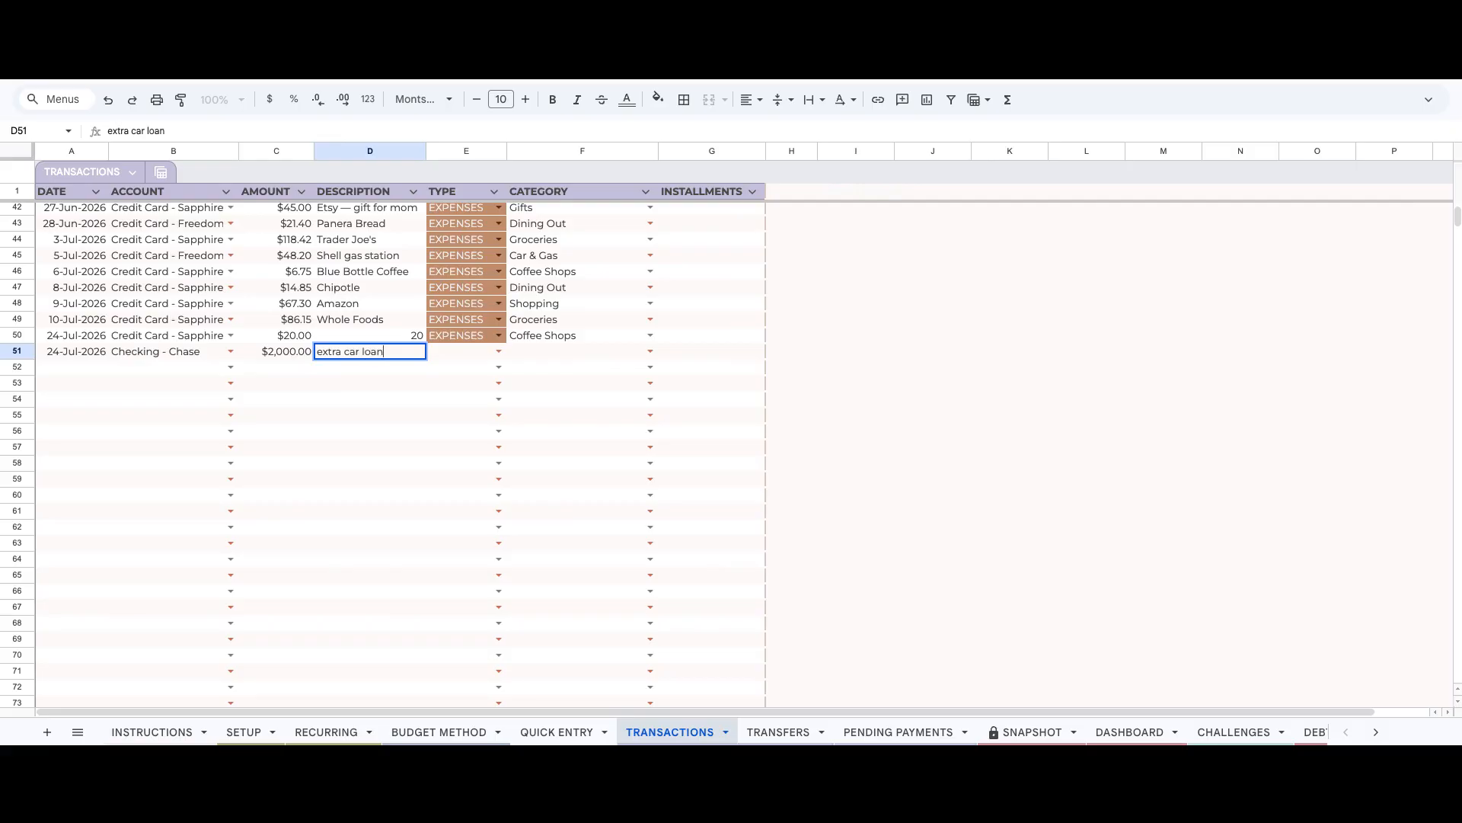
key(Return)
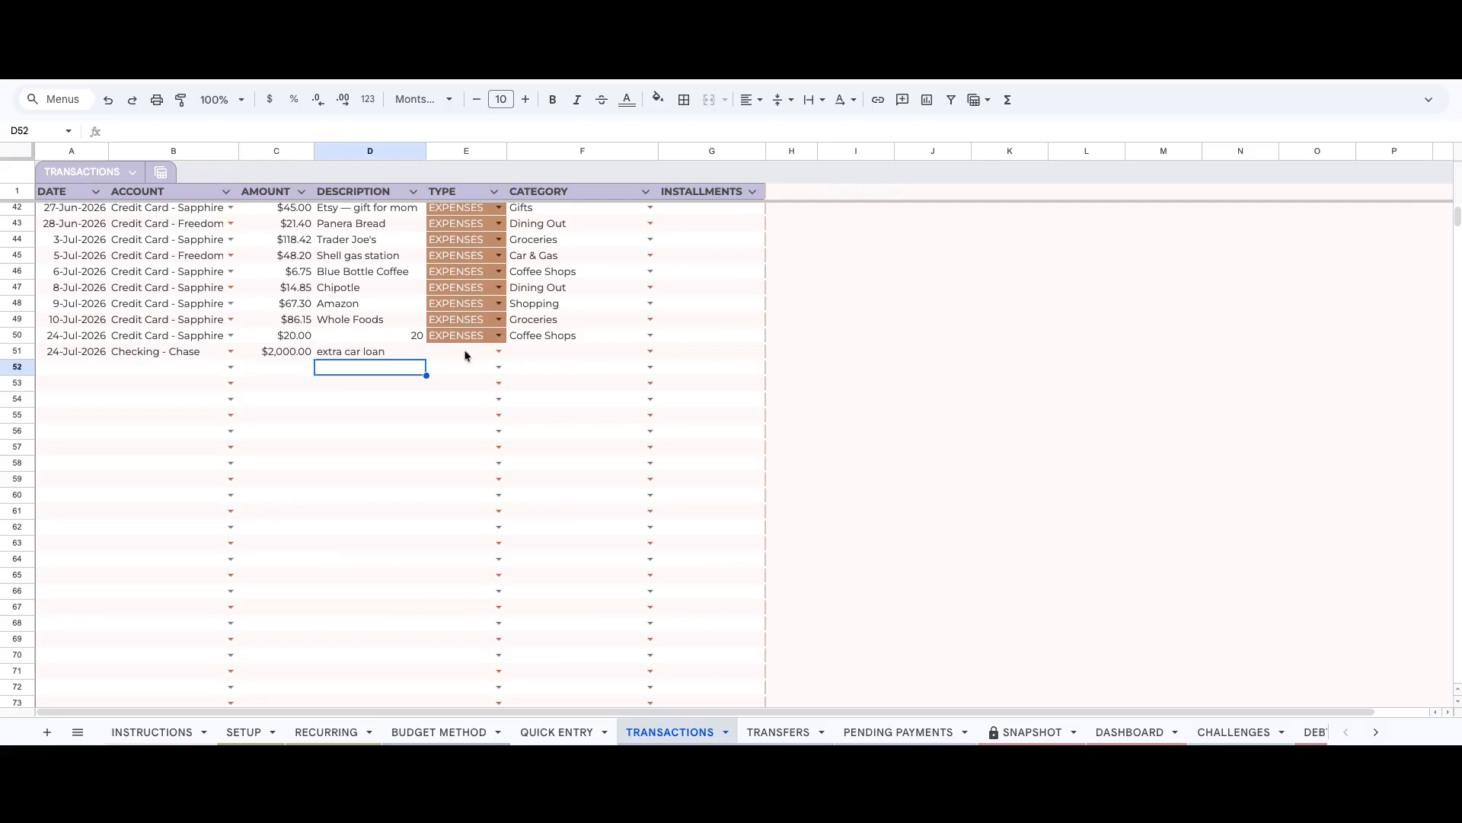